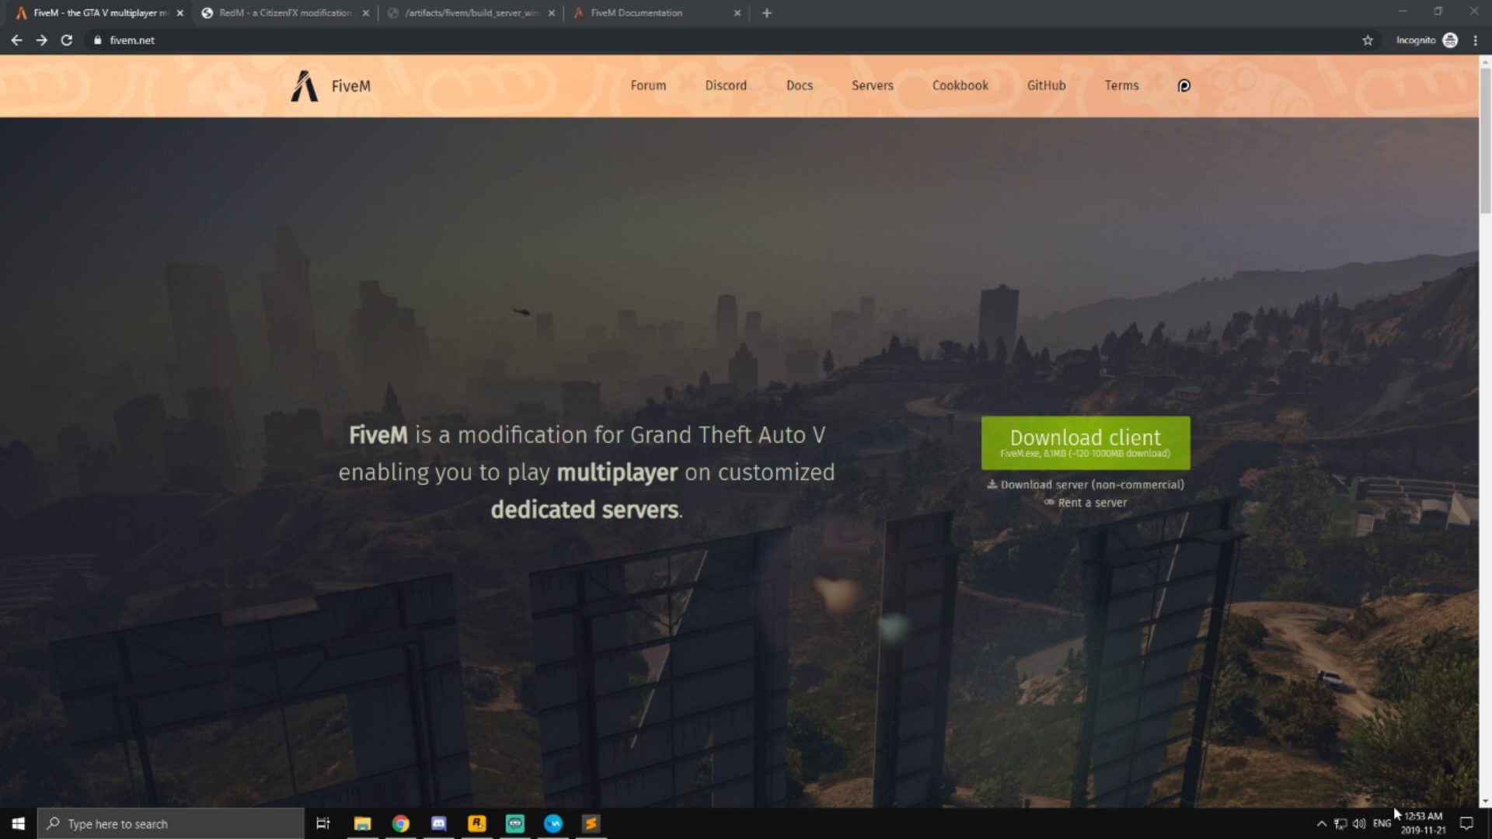
- View the RedM page, return to the FiveM site and open its non-commercial server download documentation
{"action": "mouse_move", "coordinate": [1426, 828]}
{"action": "left_click", "coordinate": [321, 6]}
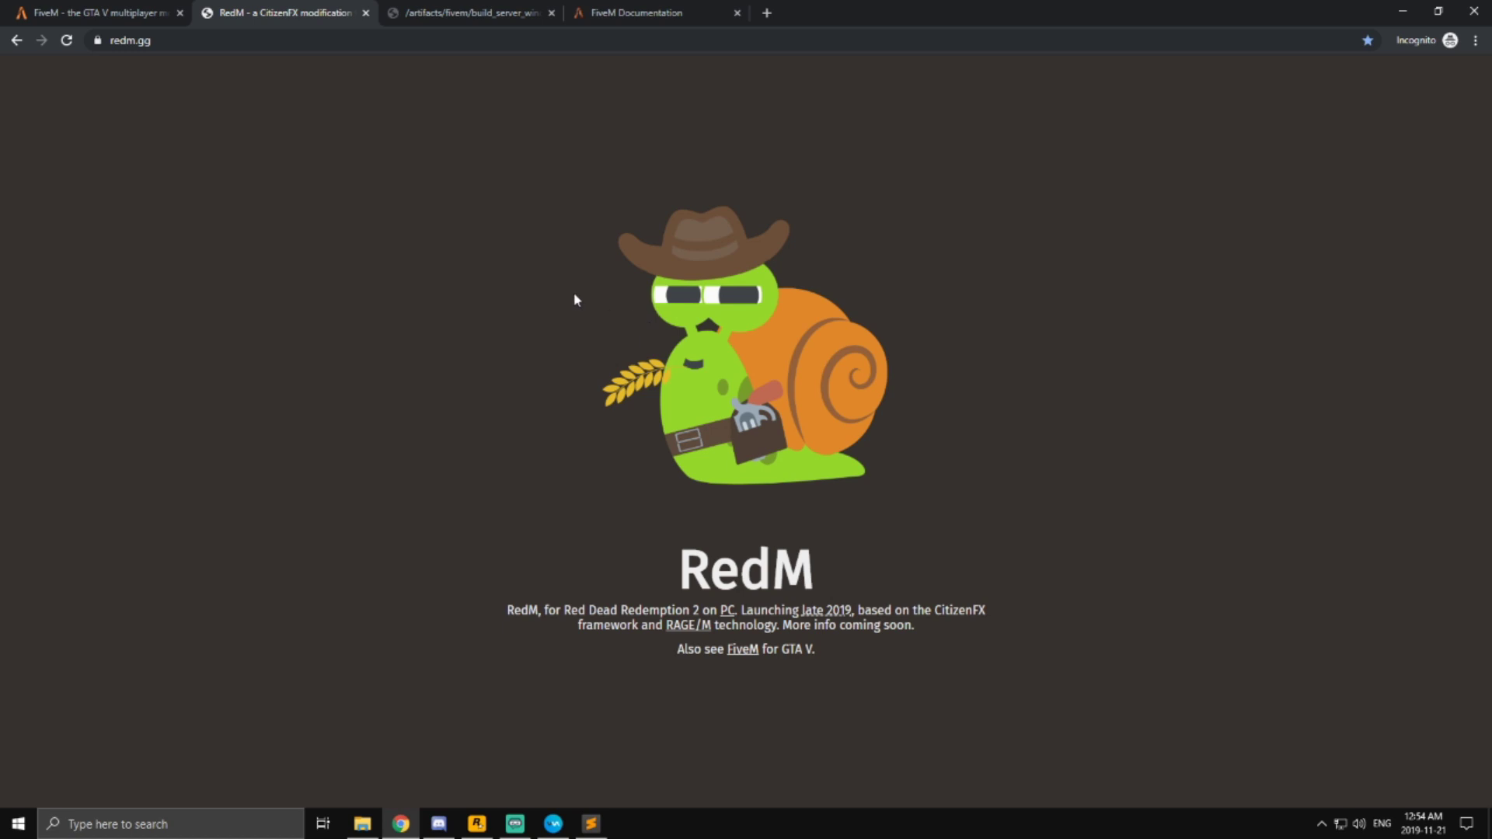
{"action": "left_click", "coordinate": [43, 13]}
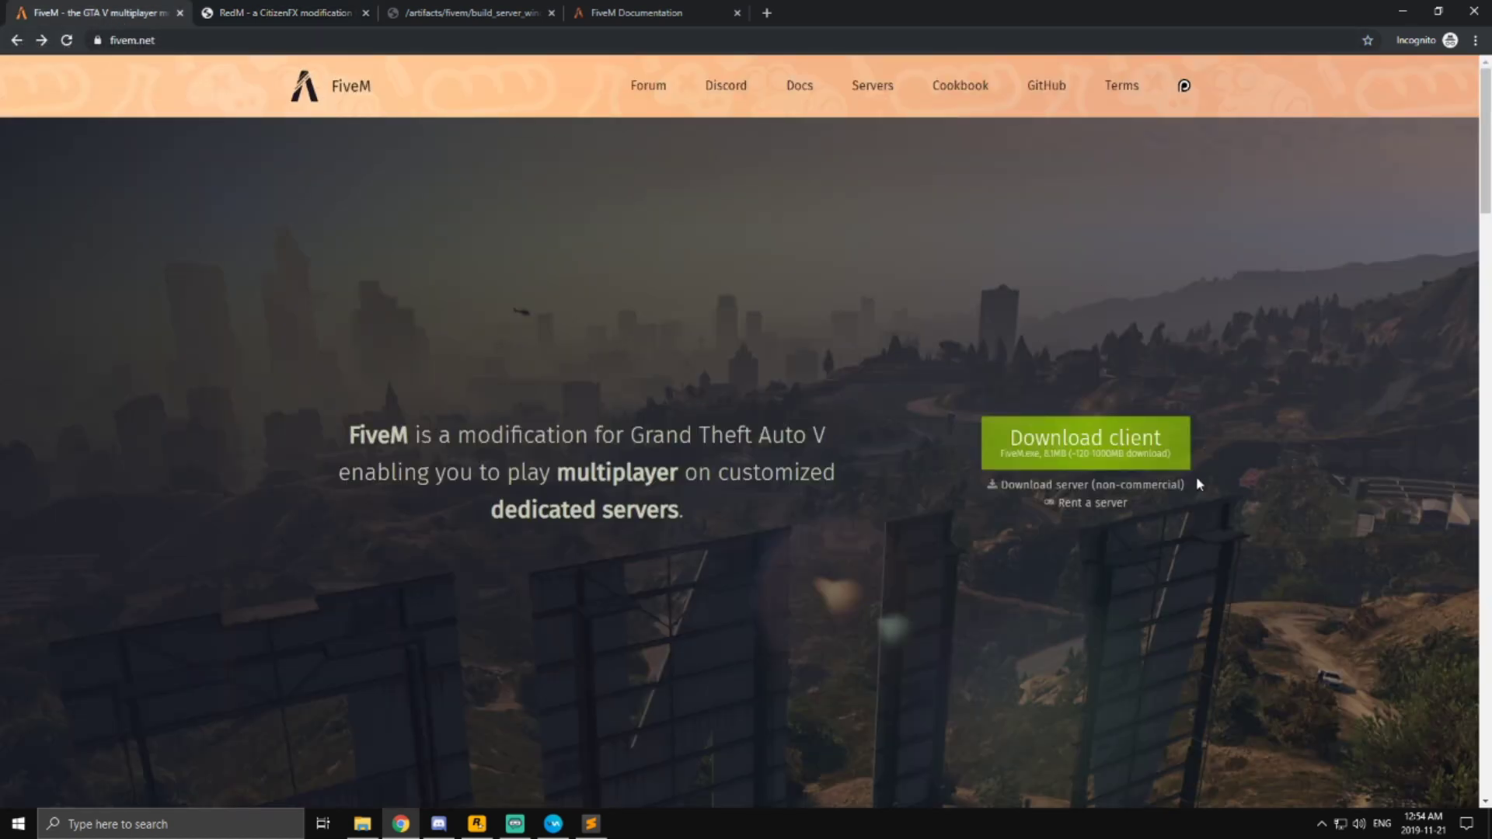
{"action": "left_click", "coordinate": [1140, 489]}
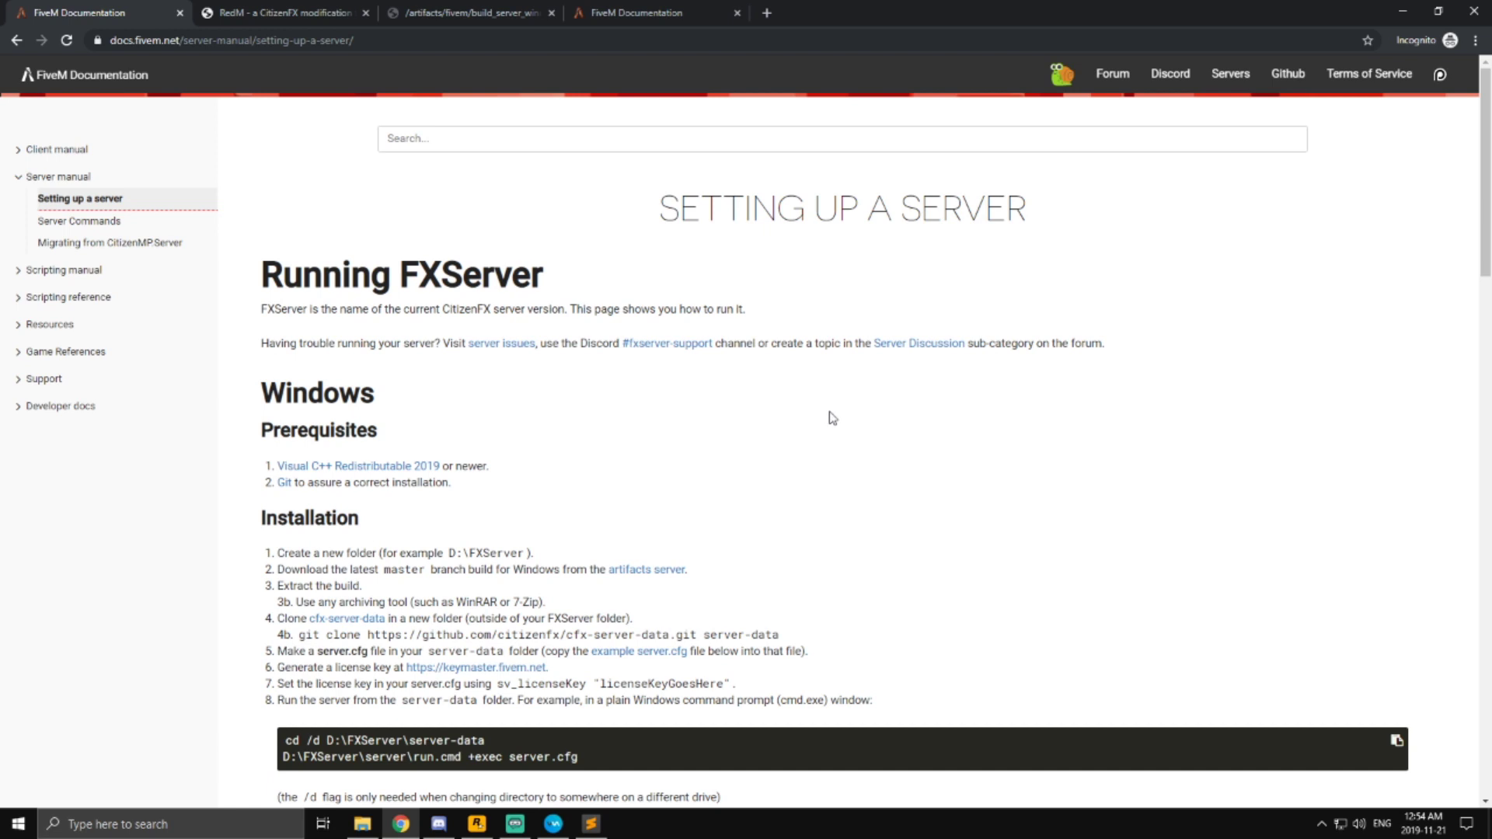
- Open the Windows artifacts server link in a new tab and download the latest recommended build (1686)
{"action": "right_click", "coordinate": [655, 569]}
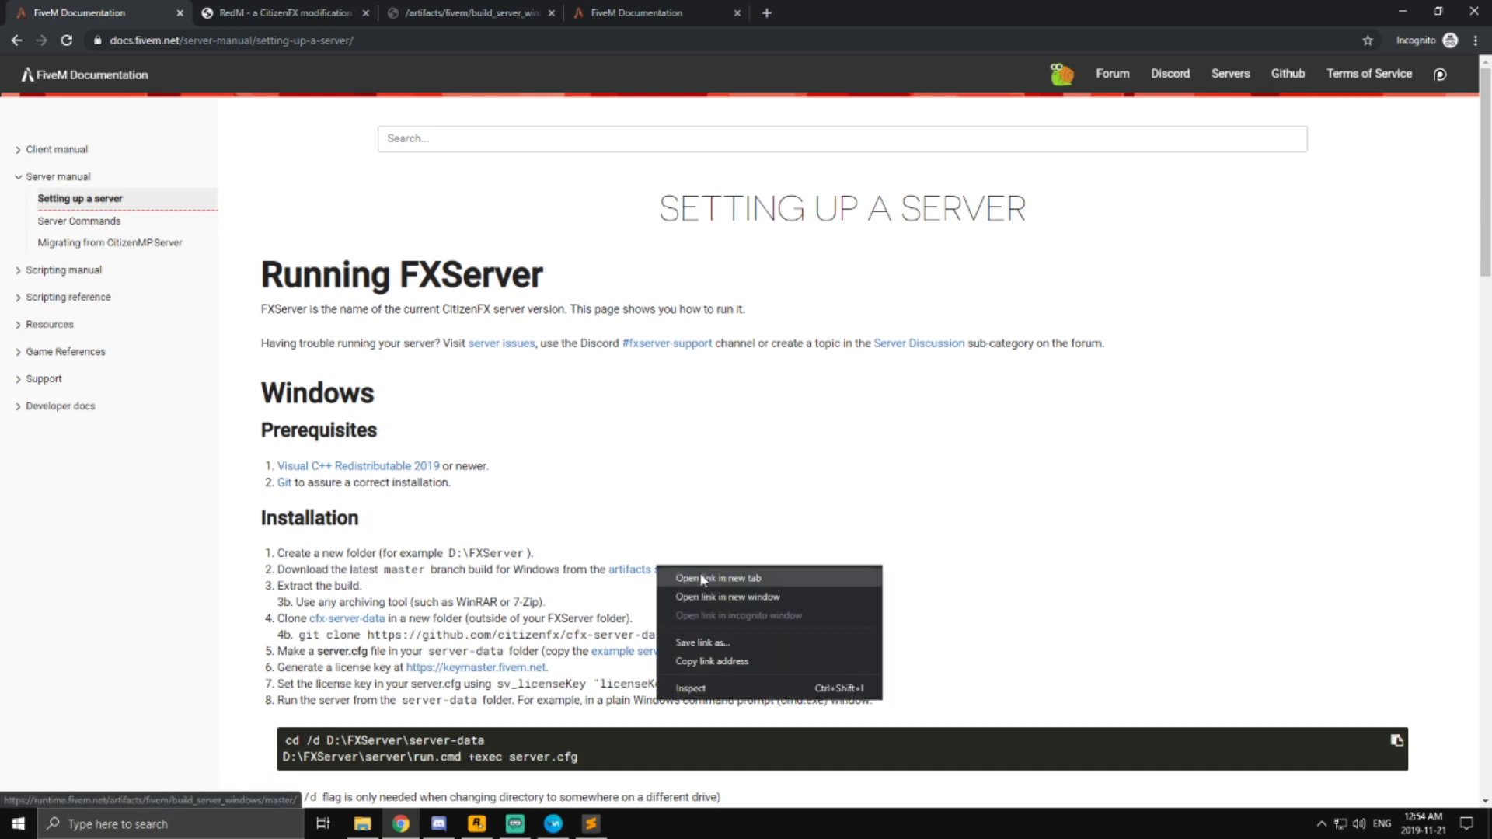
{"action": "left_click", "coordinate": [628, 545]}
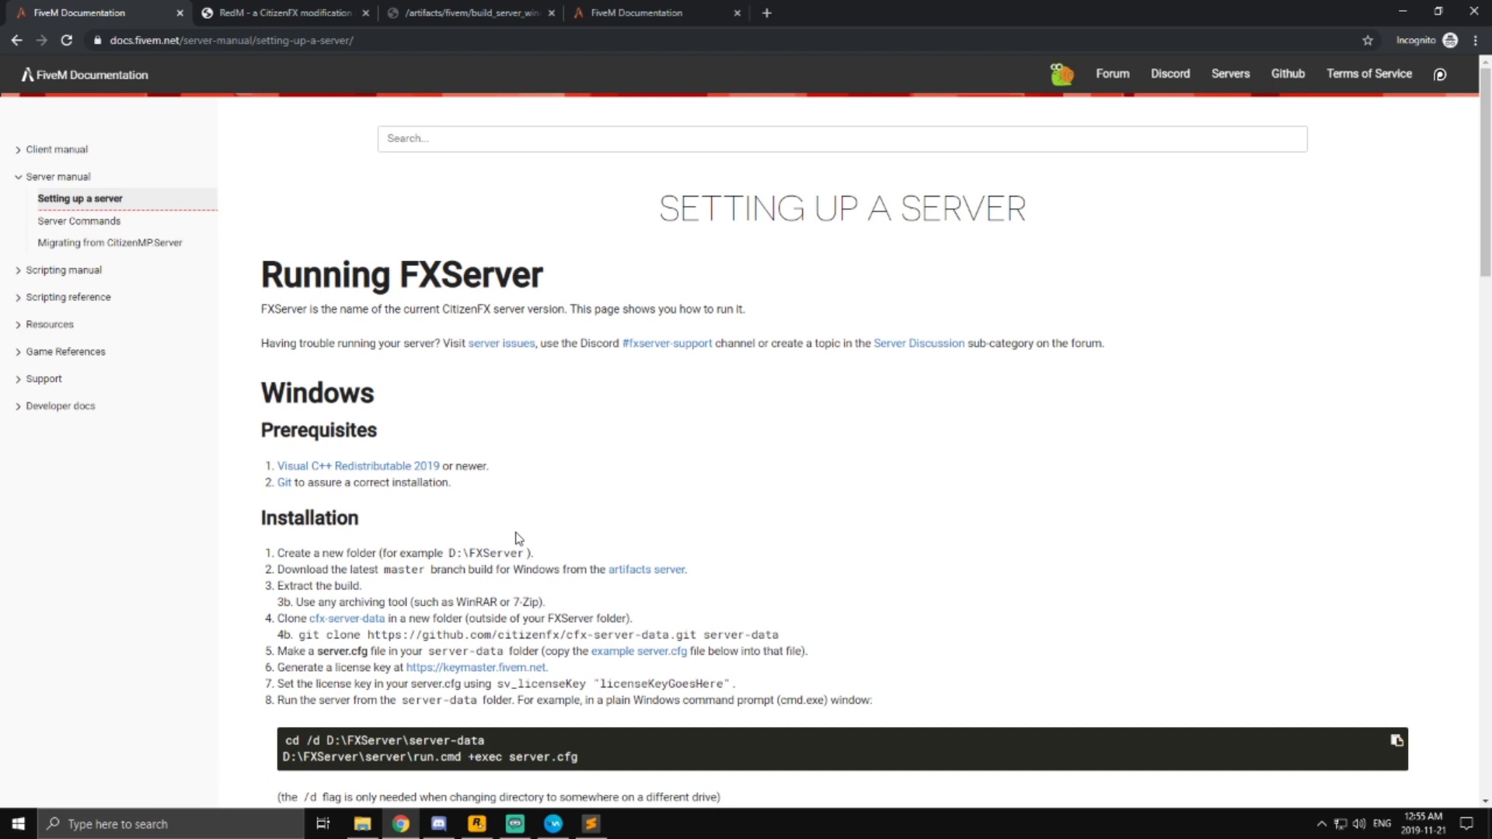
{"action": "right_click", "coordinate": [650, 570]}
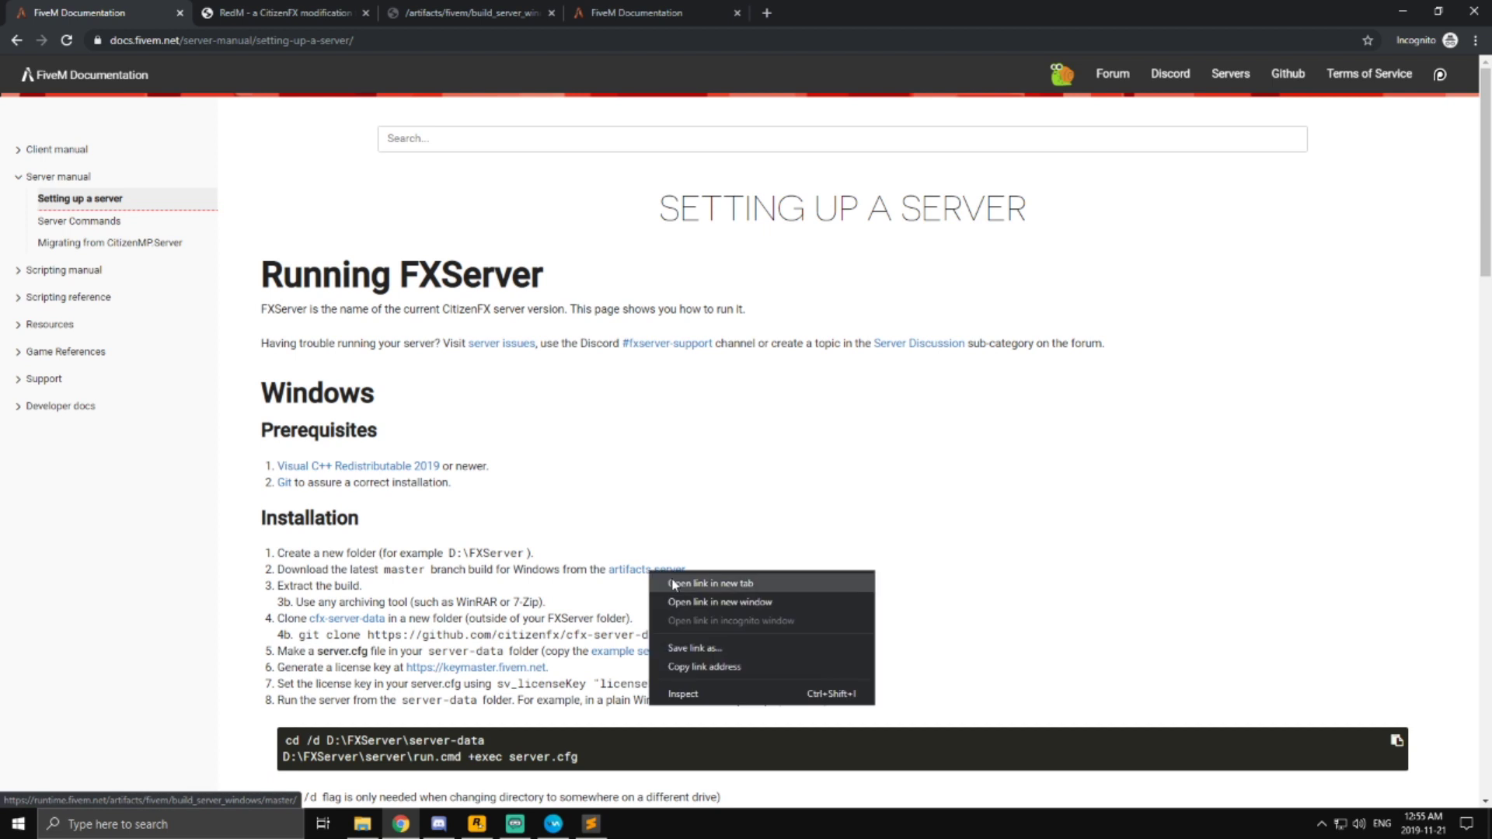
{"action": "left_click", "coordinate": [719, 591]}
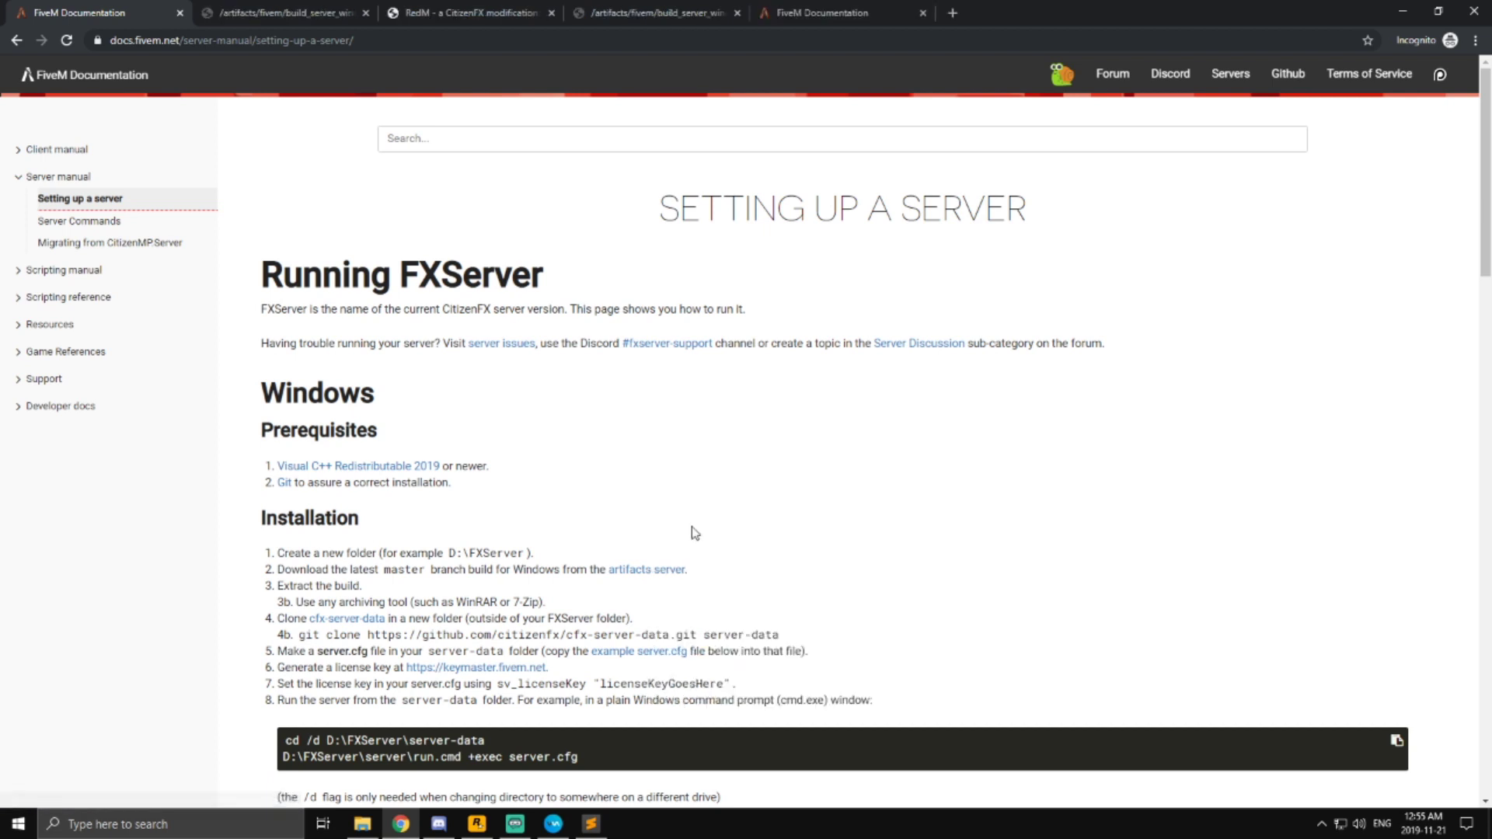
{"action": "left_click", "coordinate": [330, 8]}
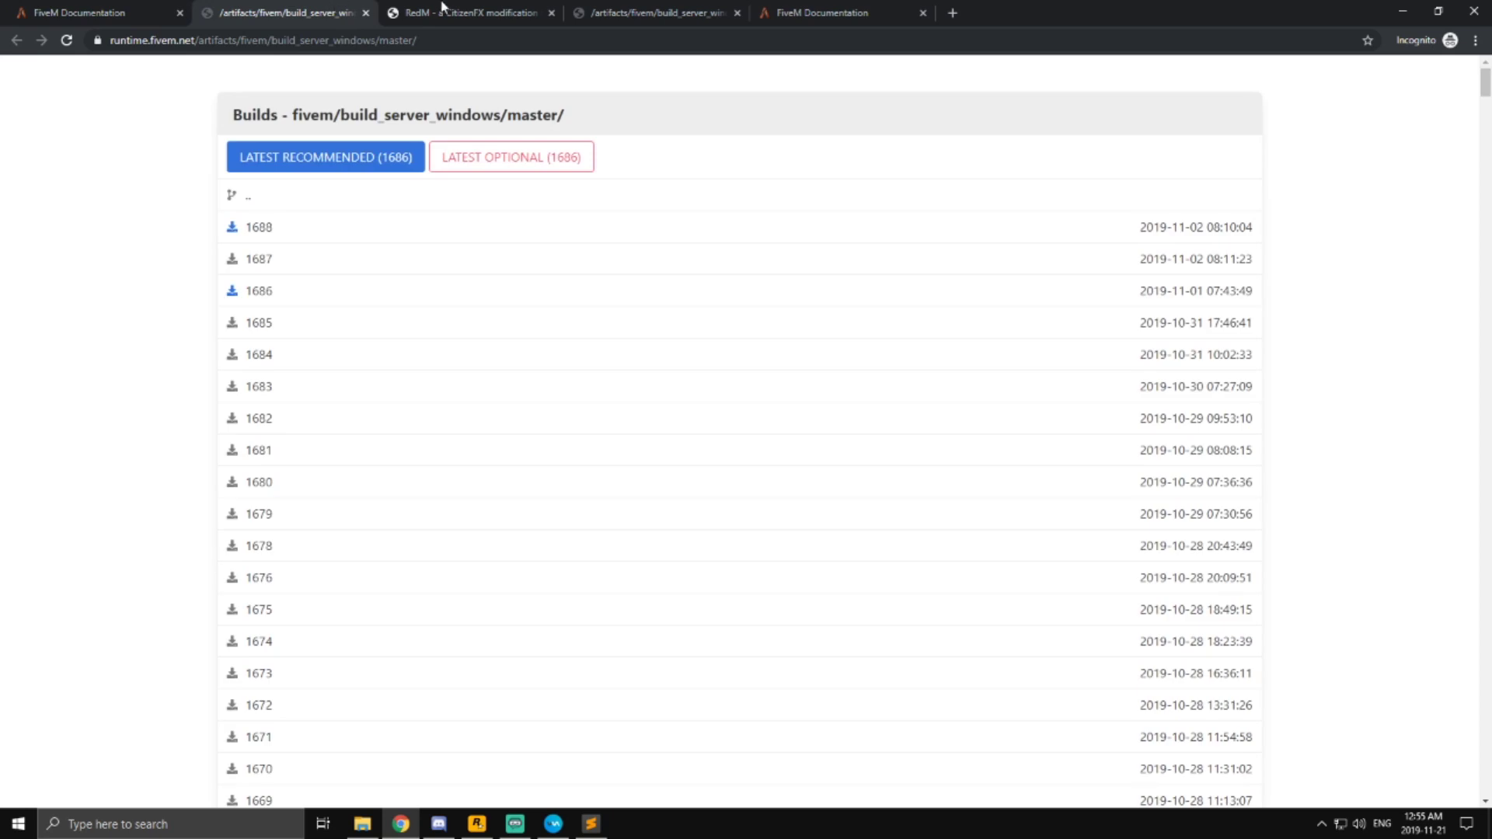
{"action": "left_click", "coordinate": [354, 159]}
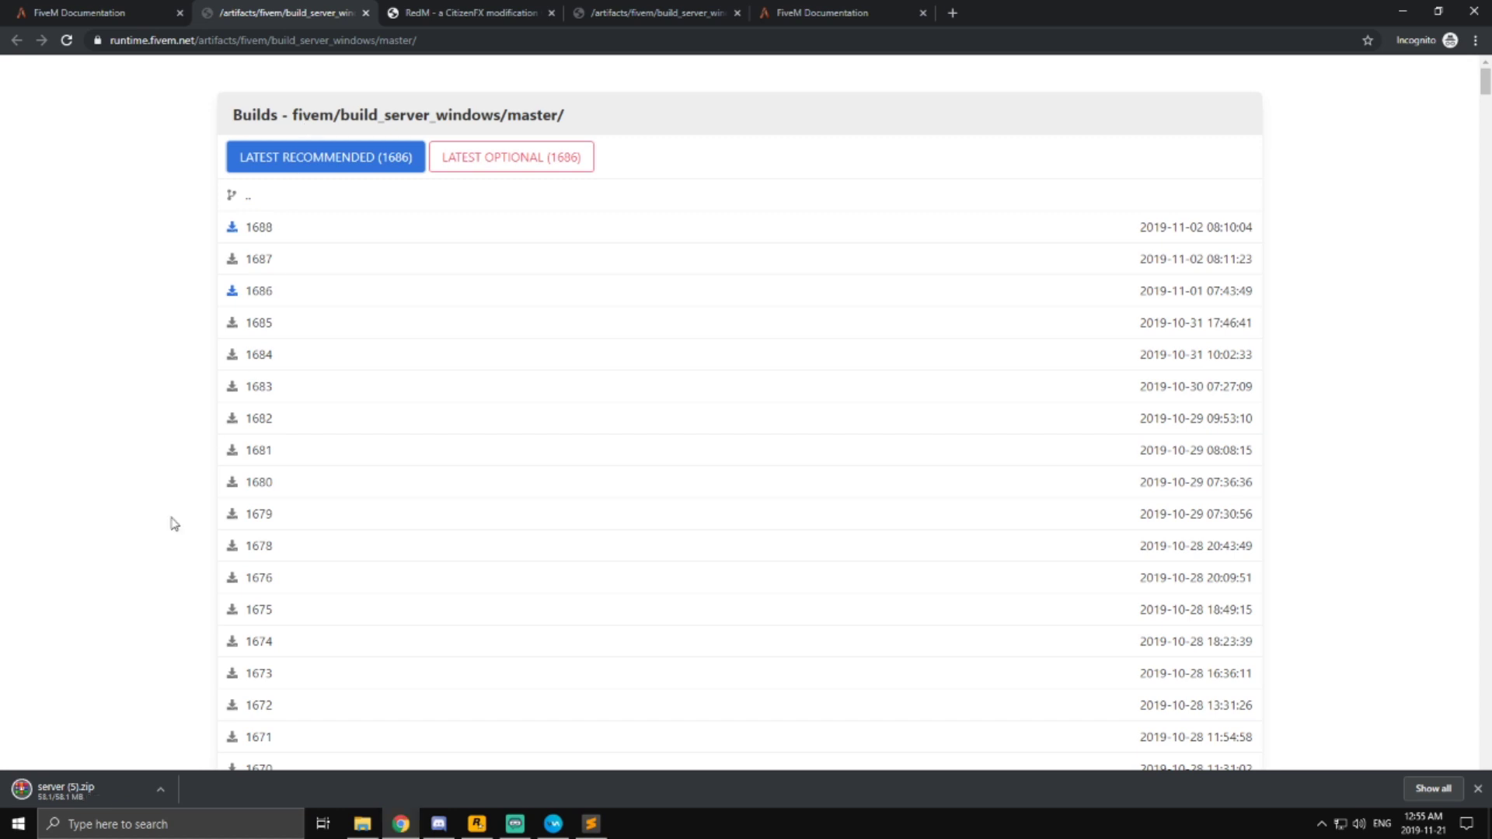
- Open the downloaded server zip archive and dismiss the WinRAR purchase reminder
{"action": "left_click", "coordinate": [68, 791]}
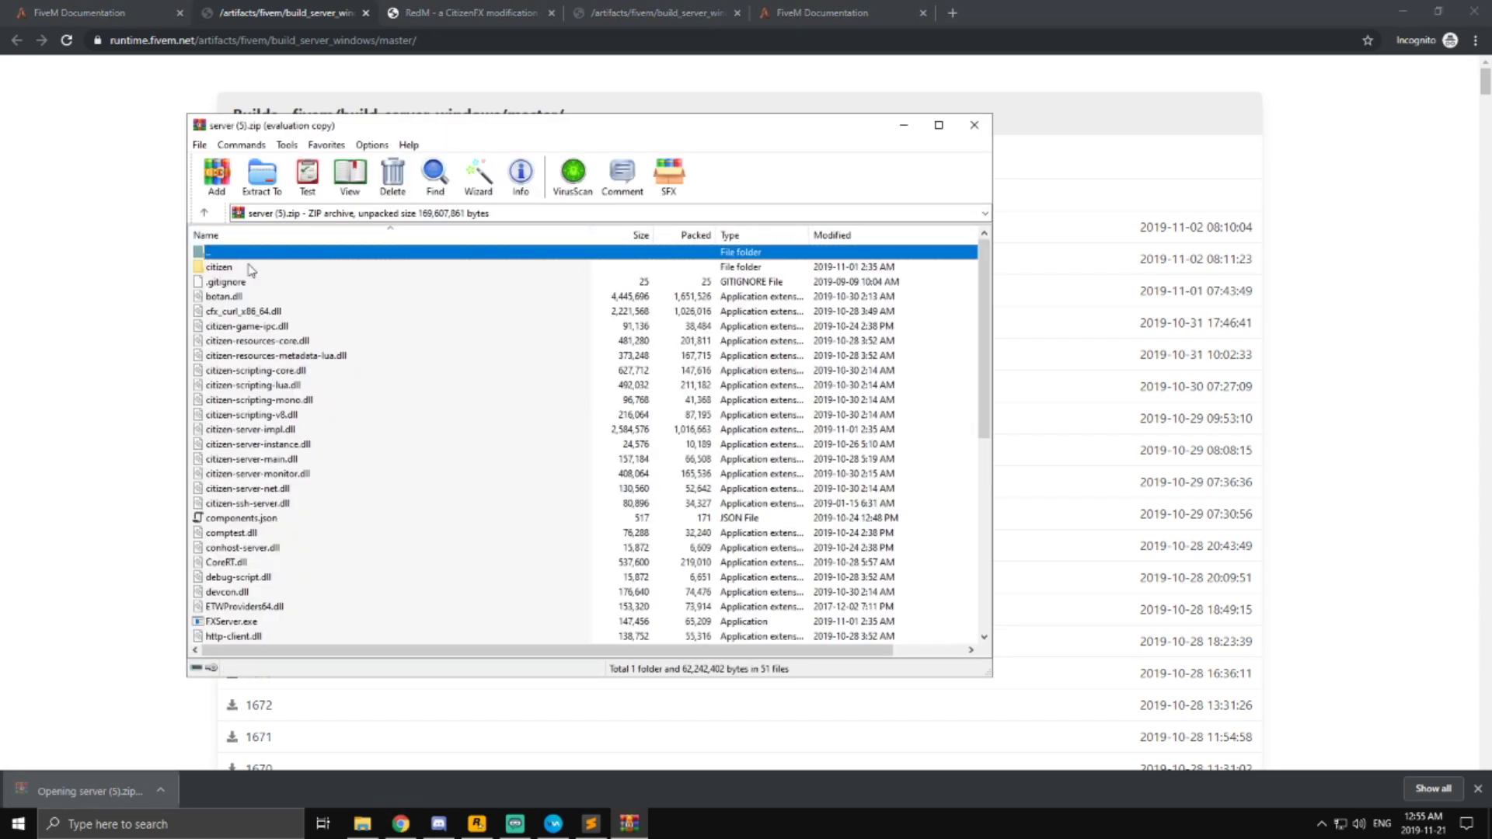
{"action": "scroll", "coordinate": [249, 276], "scroll_direction": "down", "scroll_amount": 7}
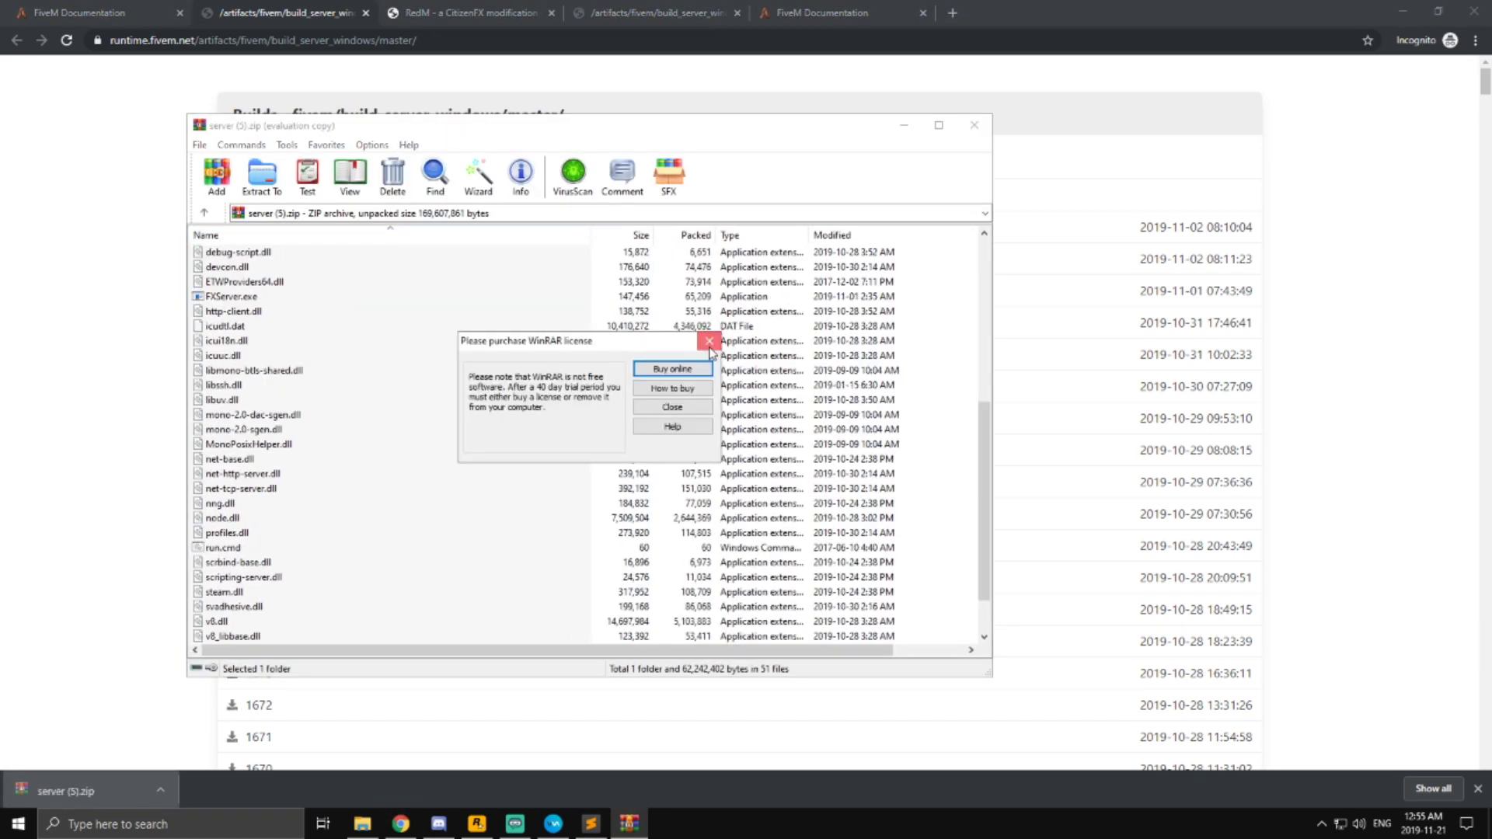
{"action": "left_click", "coordinate": [709, 341]}
{"action": "scroll", "coordinate": [256, 544], "scroll_direction": "down", "scroll_amount": 2}
- Extract all files of the server archive into the RedM Tutorial folder in Documents, using File Explorer
{"action": "key", "text": "ctrl+a"}
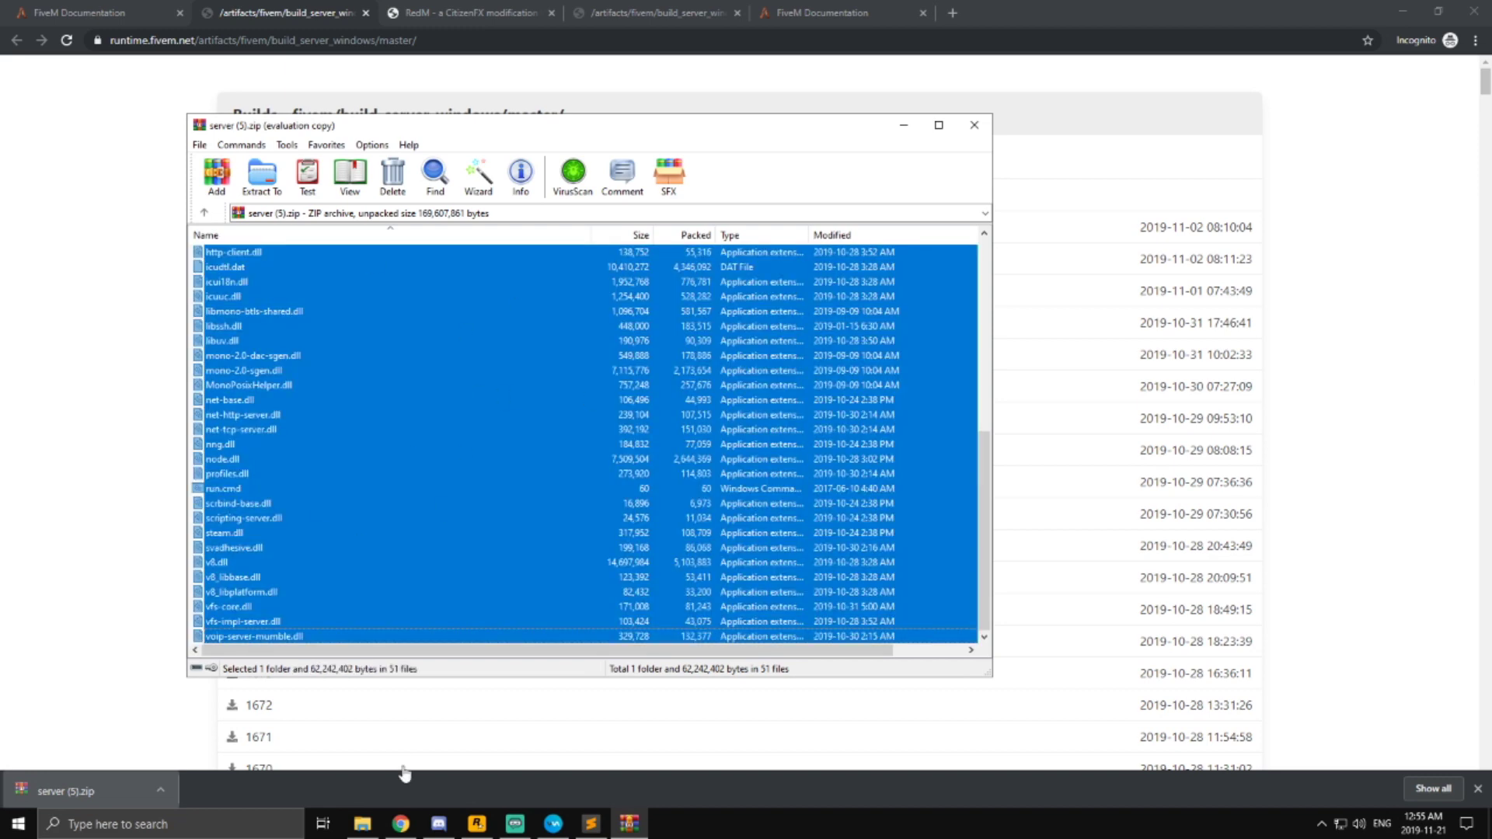
{"action": "left_click", "coordinate": [360, 824]}
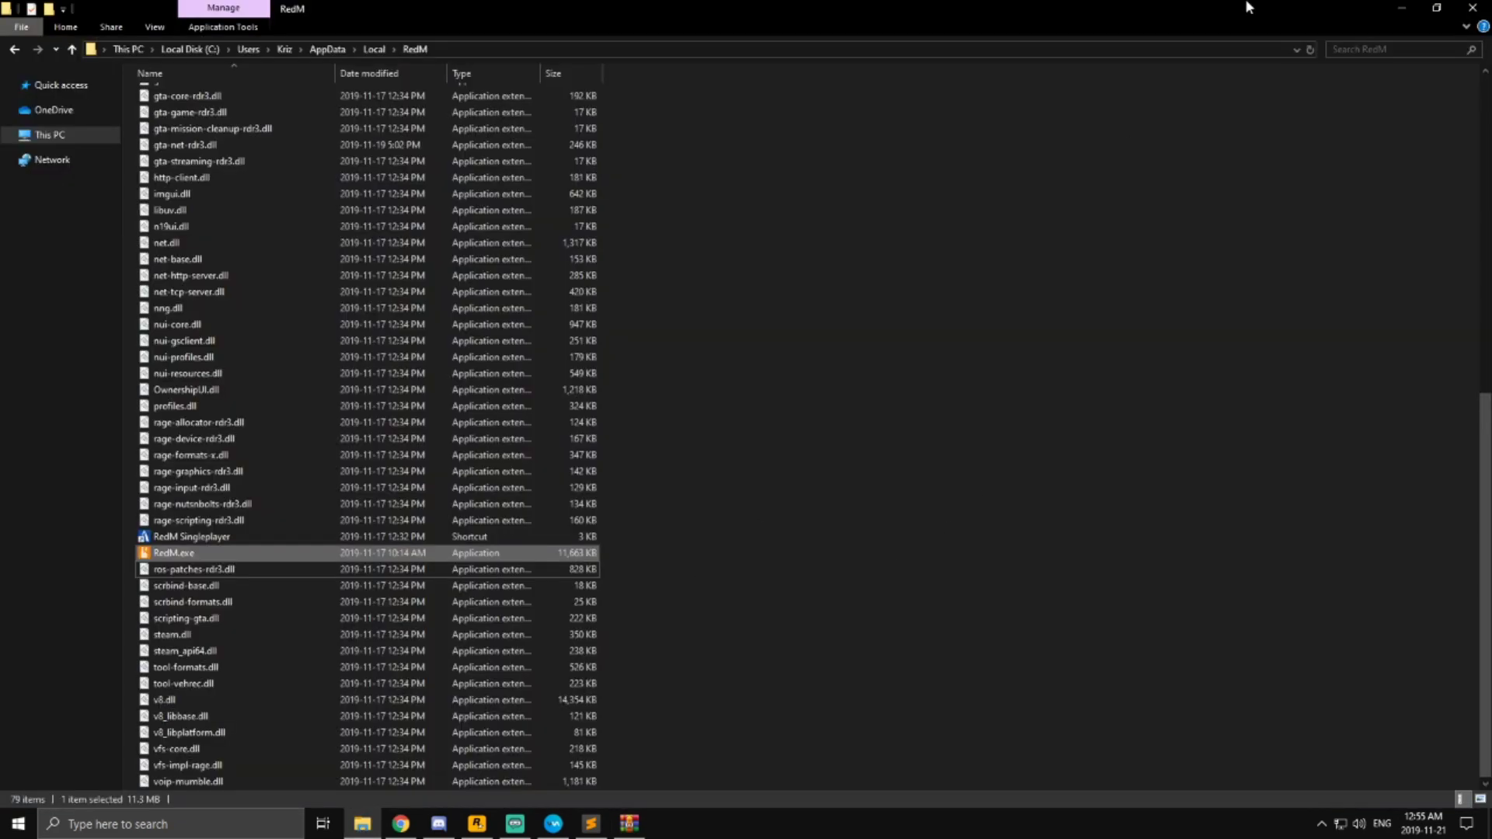
{"action": "left_click", "coordinate": [1401, 8]}
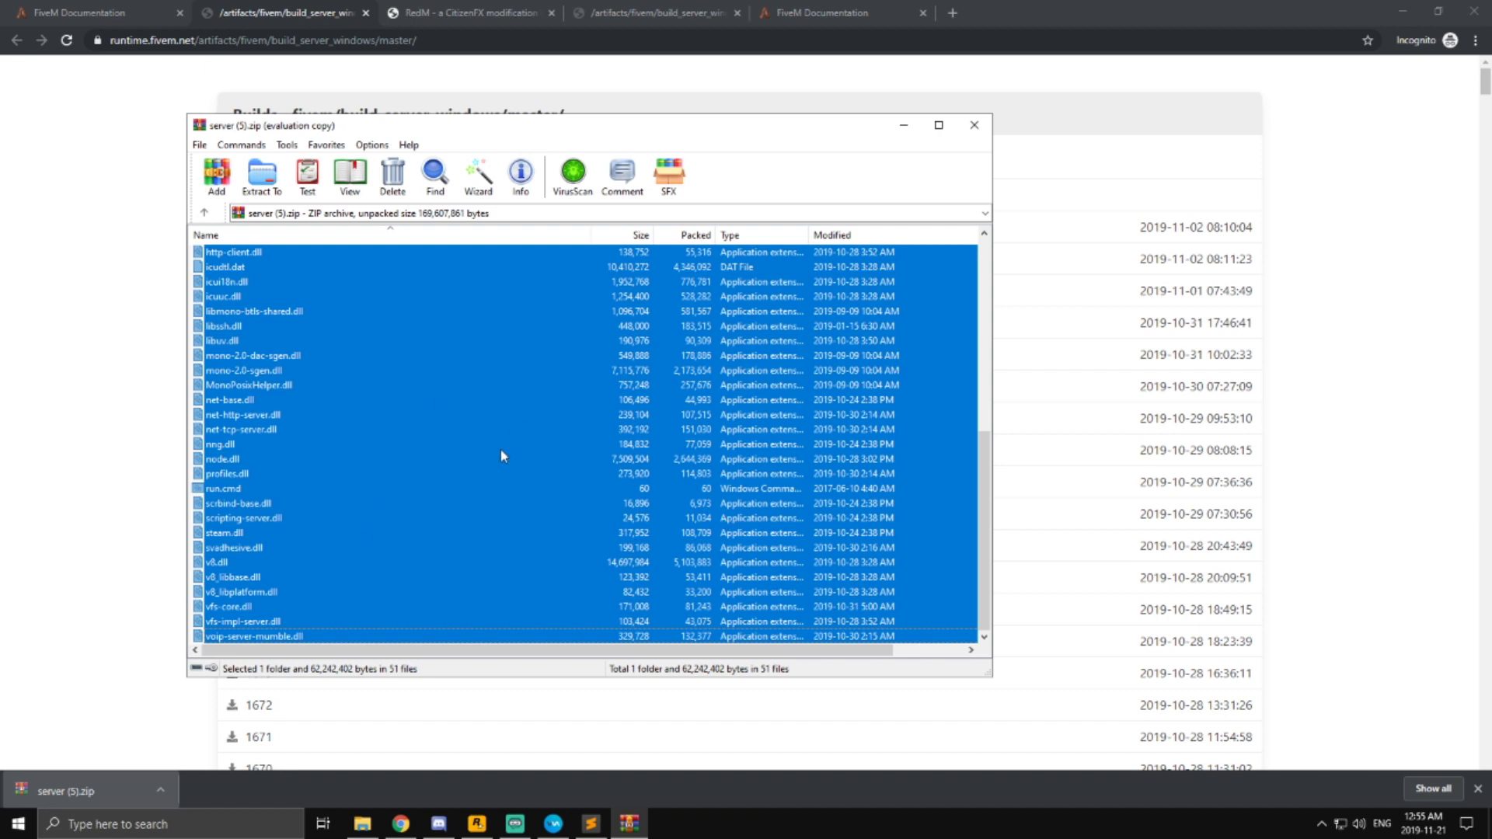
{"action": "key", "text": "alt+Tab"}
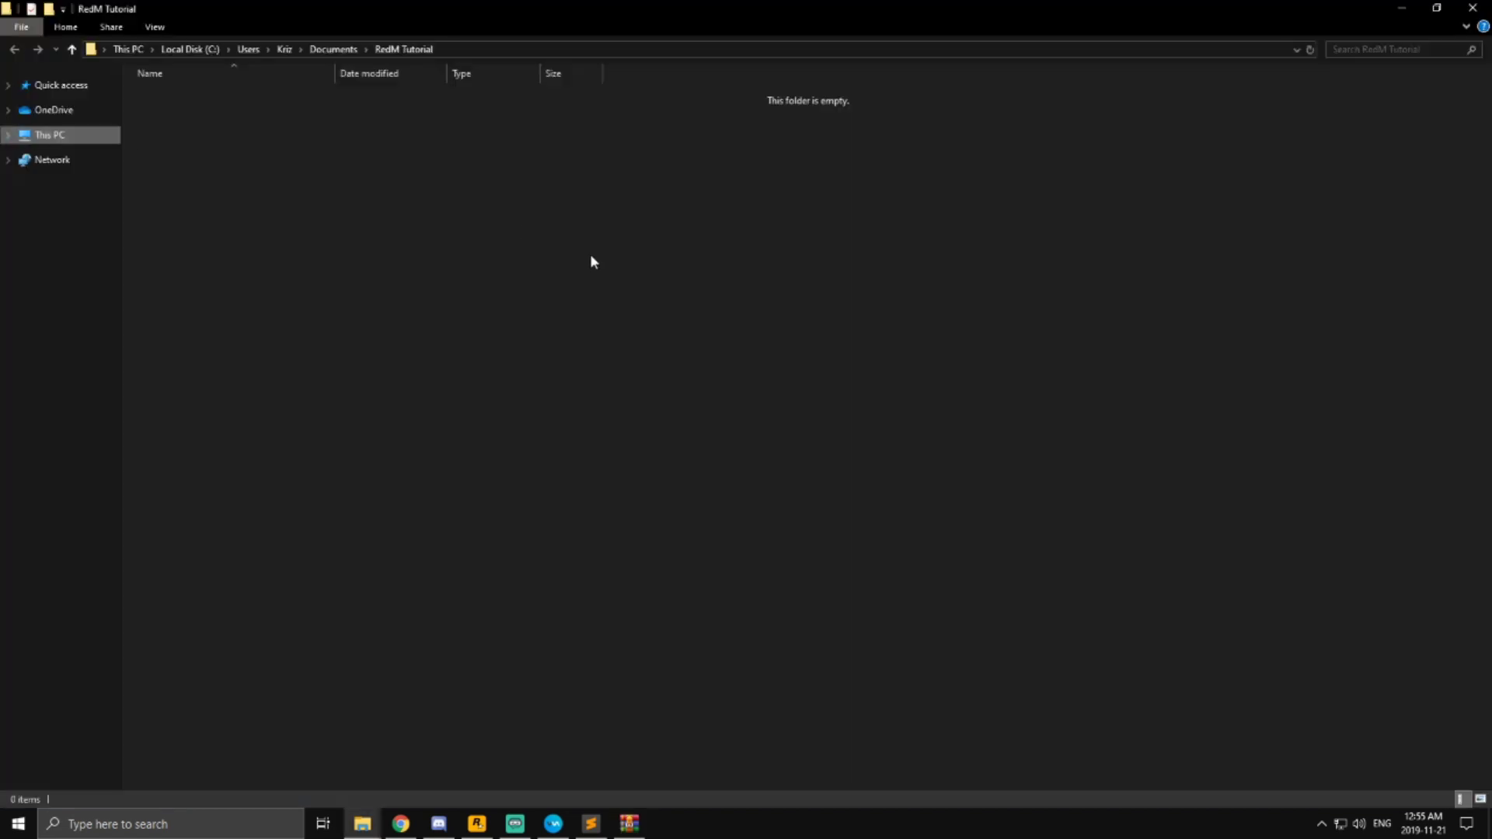
{"action": "left_click", "coordinate": [630, 824]}
{"action": "left_click", "coordinate": [1071, 372]}
{"action": "left_click", "coordinate": [630, 824]}
{"action": "scroll", "coordinate": [645, 440], "scroll_direction": "up", "scroll_amount": 5}
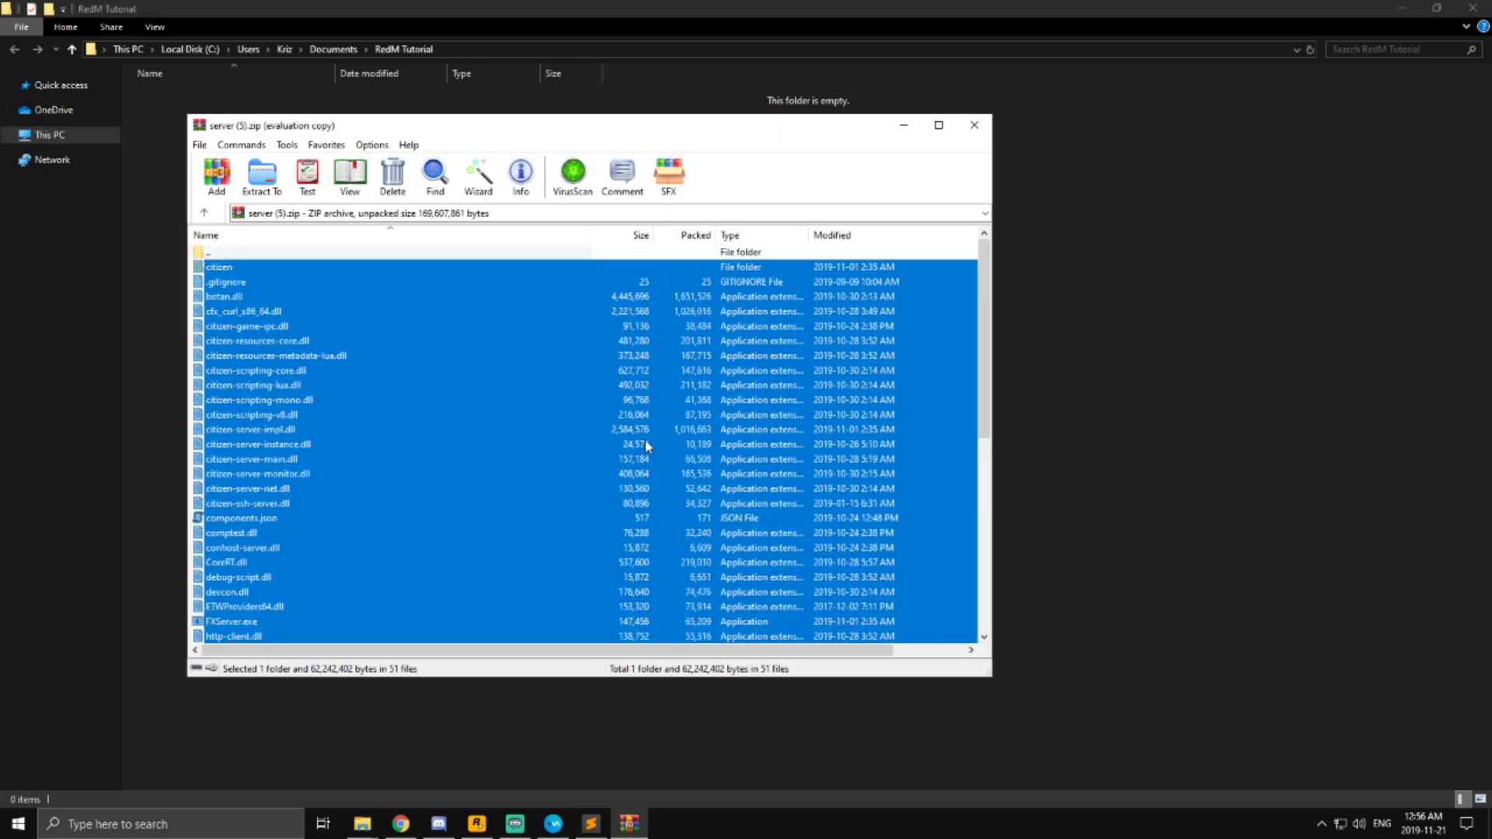
{"action": "left_click_drag", "start_coordinate": [645, 440], "coordinate": [1374, 358]}
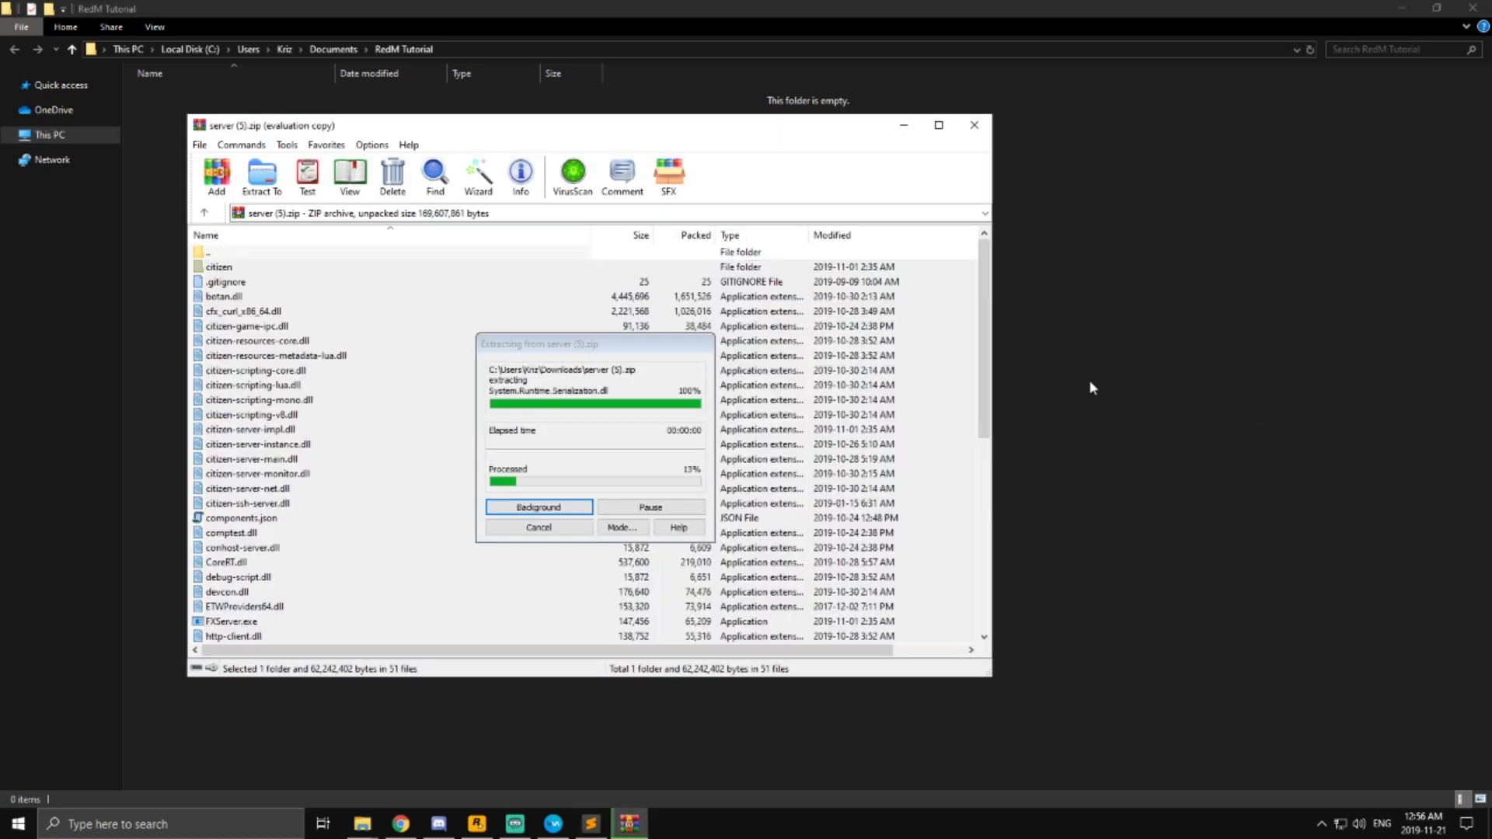
{"action": "left_click", "coordinate": [999, 115]}
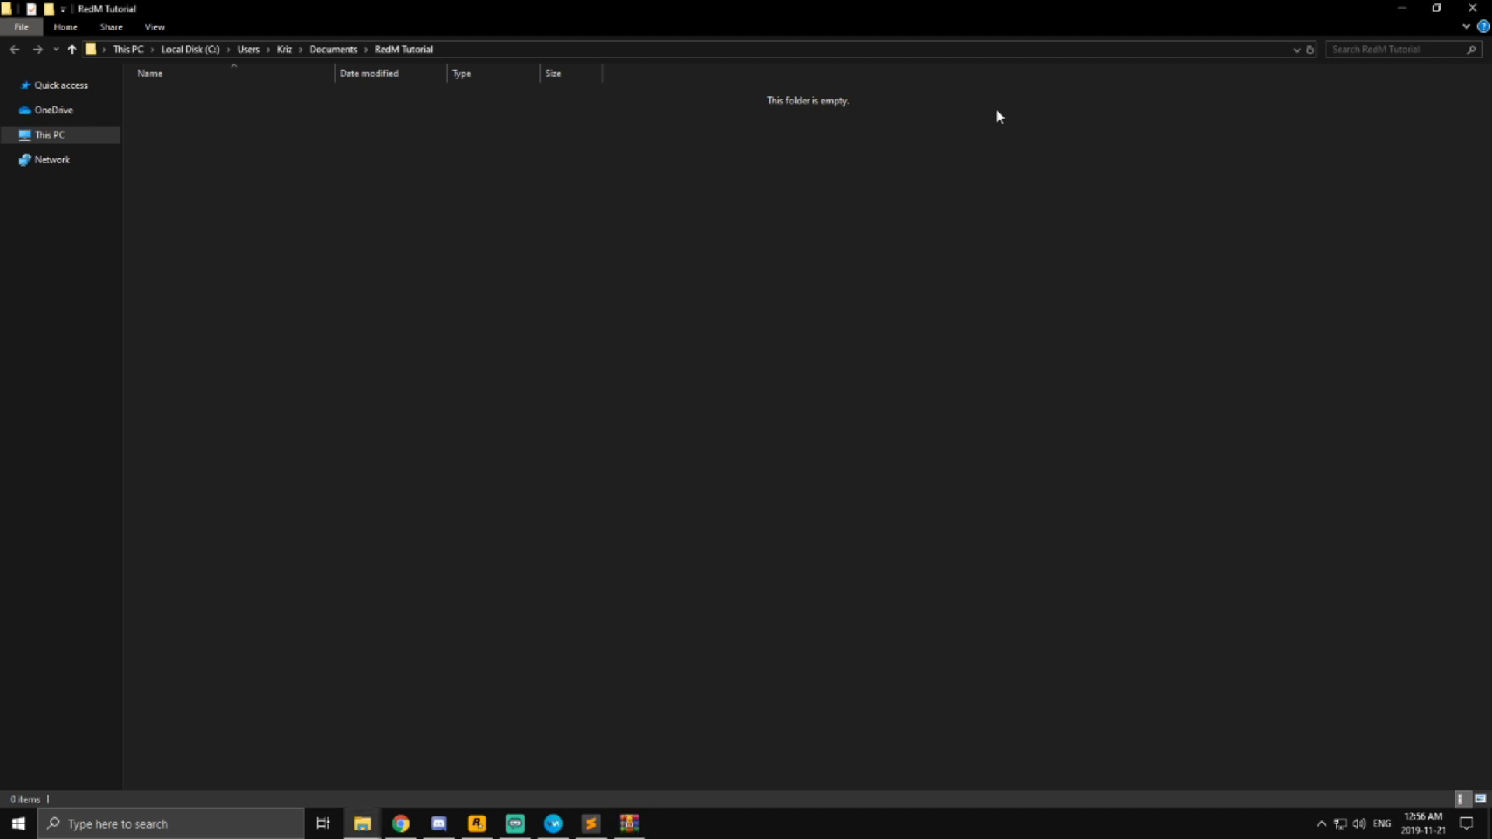
{"action": "left_click", "coordinate": [698, 357]}
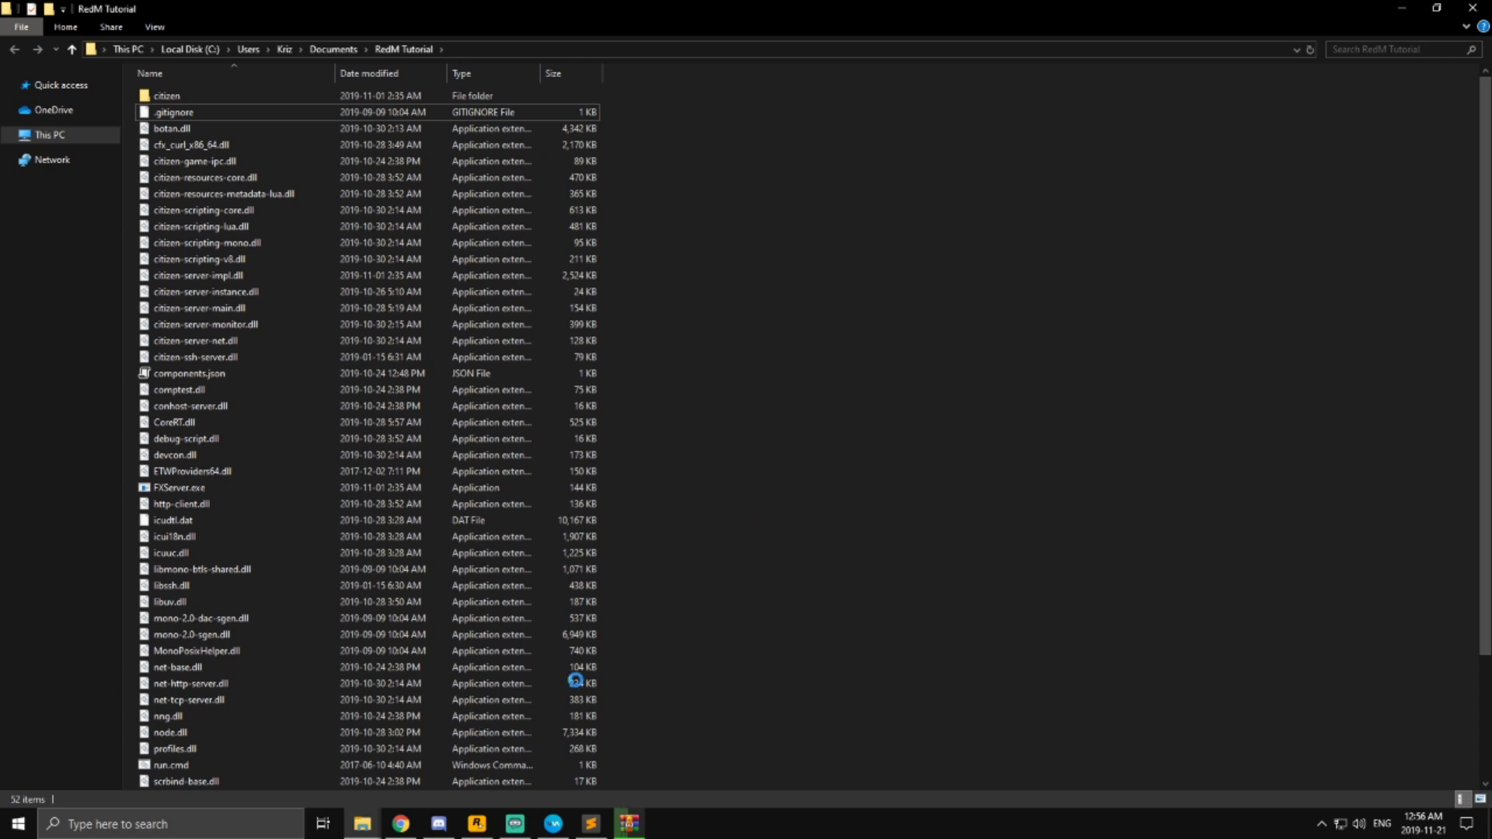
- Consult the Windows installation instructions in the FiveM documentation, then create and open a server-data folder inside RedM Tutorial
{"action": "left_click", "coordinate": [402, 824]}
{"action": "left_click", "coordinate": [78, 12]}
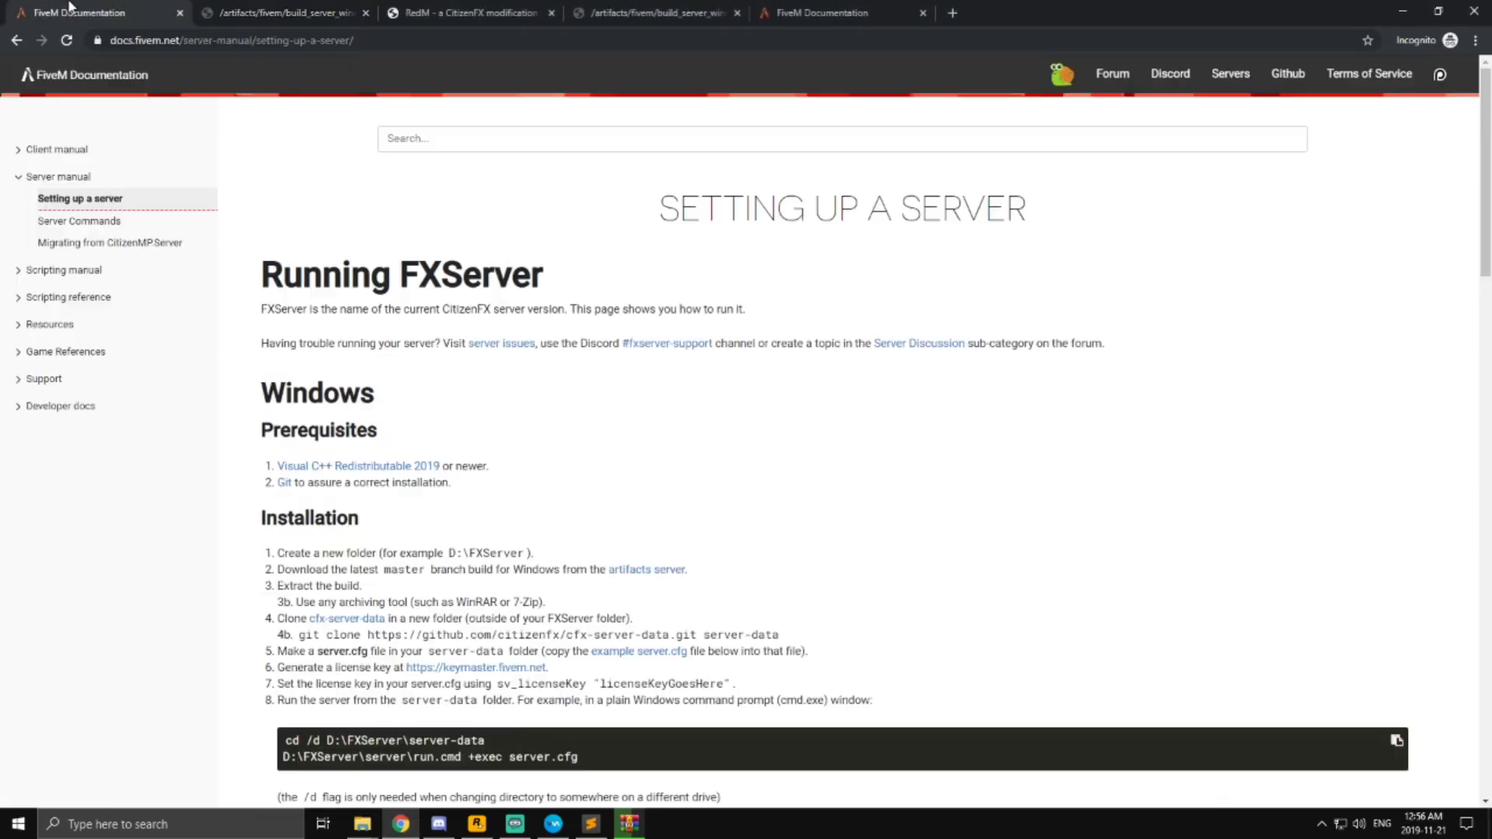
{"action": "scroll", "coordinate": [647, 506], "scroll_direction": "down", "scroll_amount": 3}
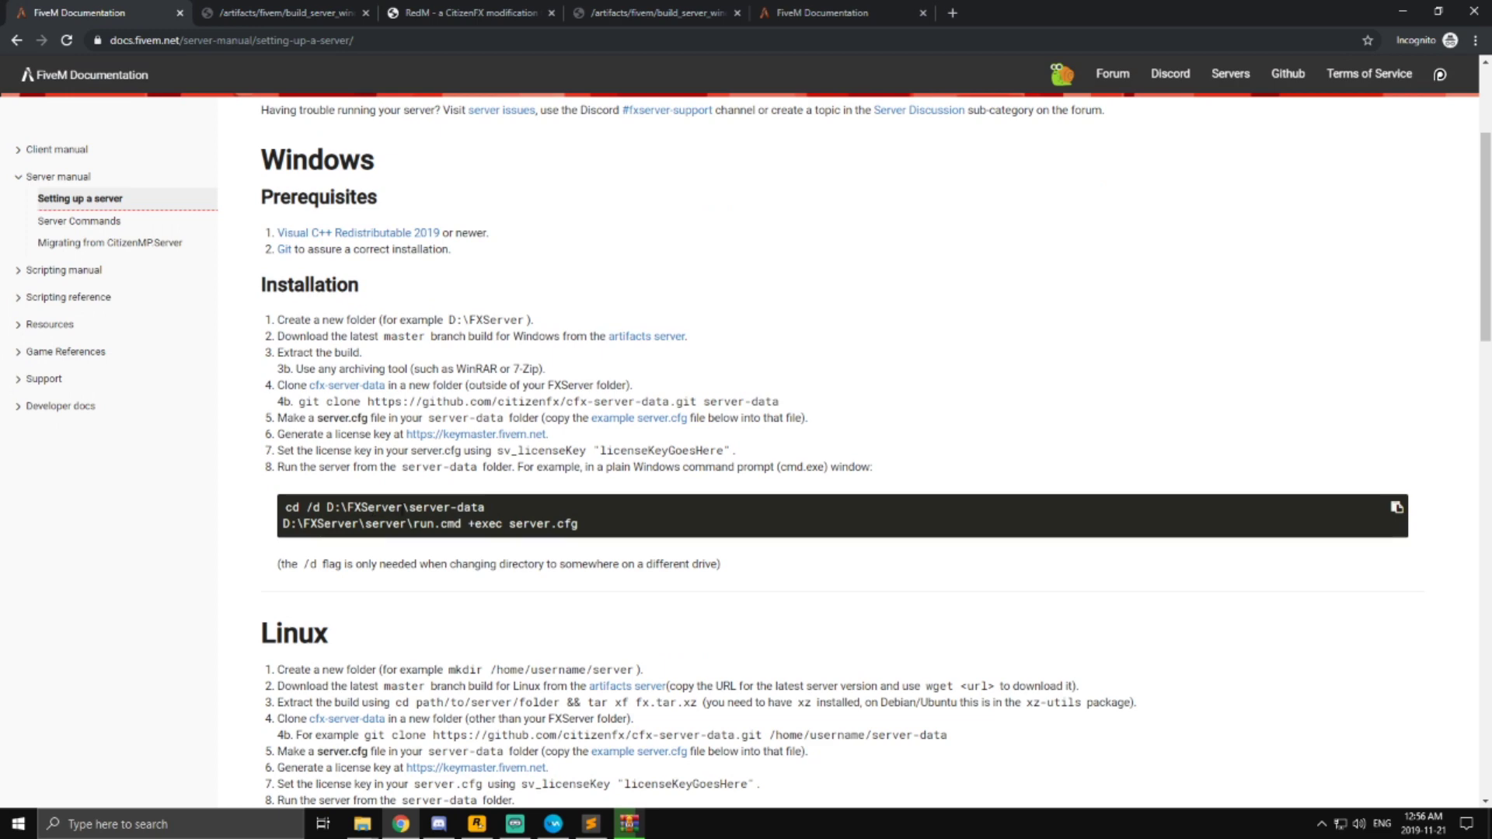
{"action": "left_click", "coordinate": [363, 823]}
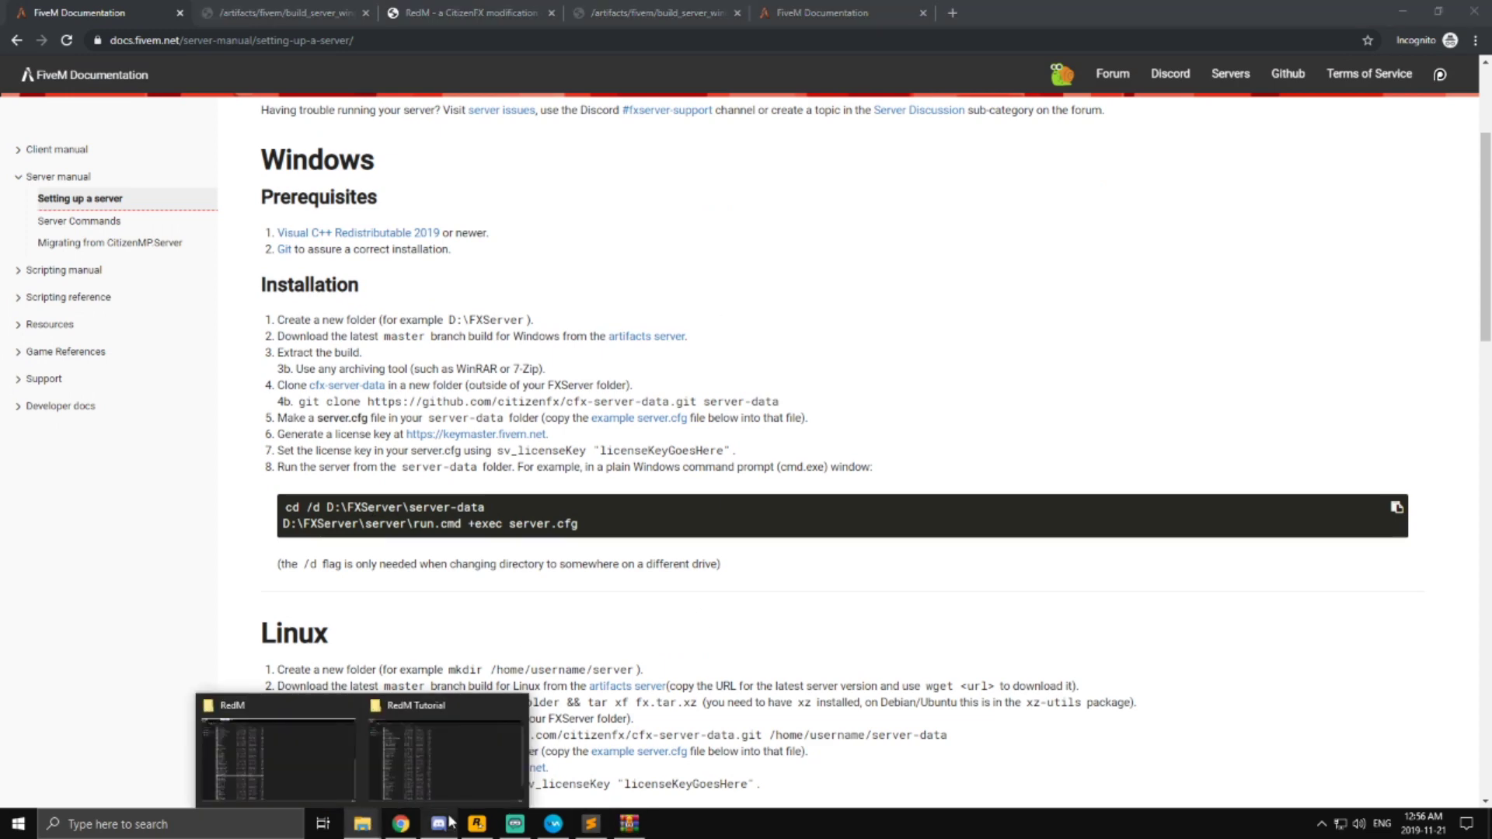
{"action": "left_click", "coordinate": [447, 731]}
{"action": "right_click", "coordinate": [822, 262]}
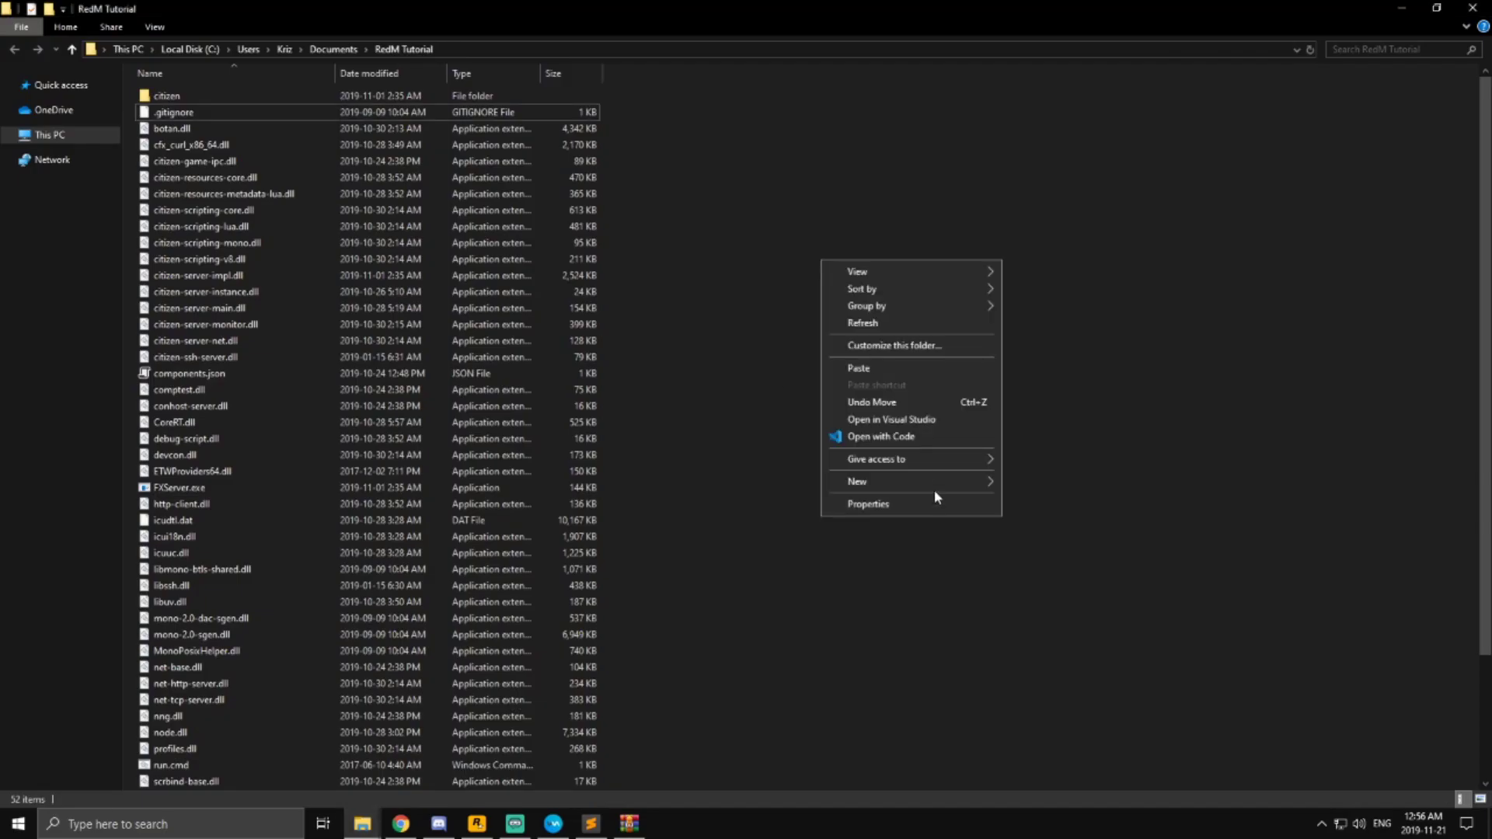
{"action": "mouse_move", "coordinate": [941, 484]}
{"action": "left_click", "coordinate": [1065, 488]}
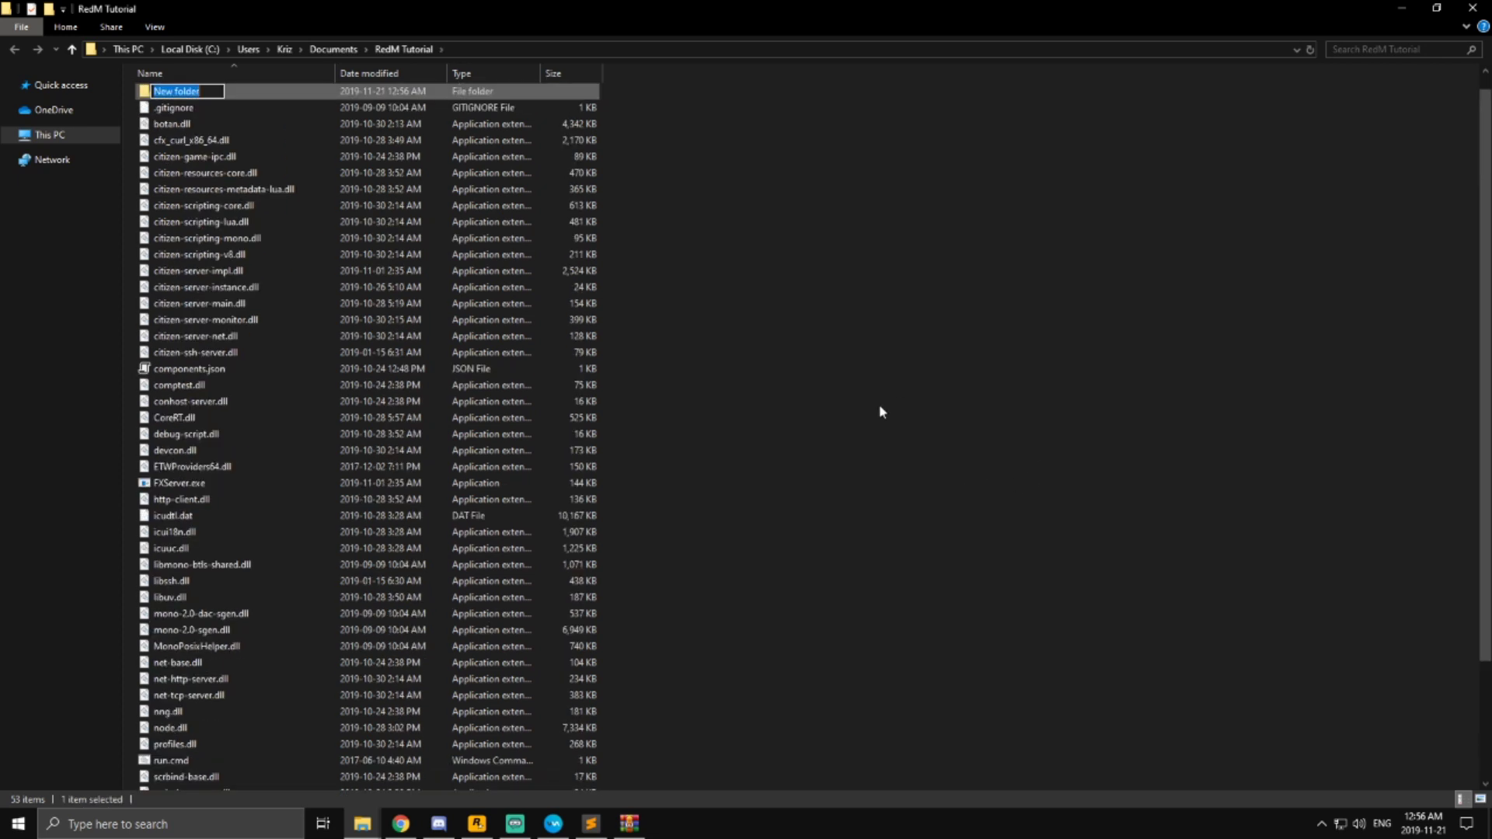
{"action": "type", "text": "server-data"}
{"action": "key", "text": "Return"}
{"action": "key", "text": "Return"}
- Create a text file named server.cfg in the server-data folder and open it in Sublime Text
{"action": "right_click", "coordinate": [599, 315]}
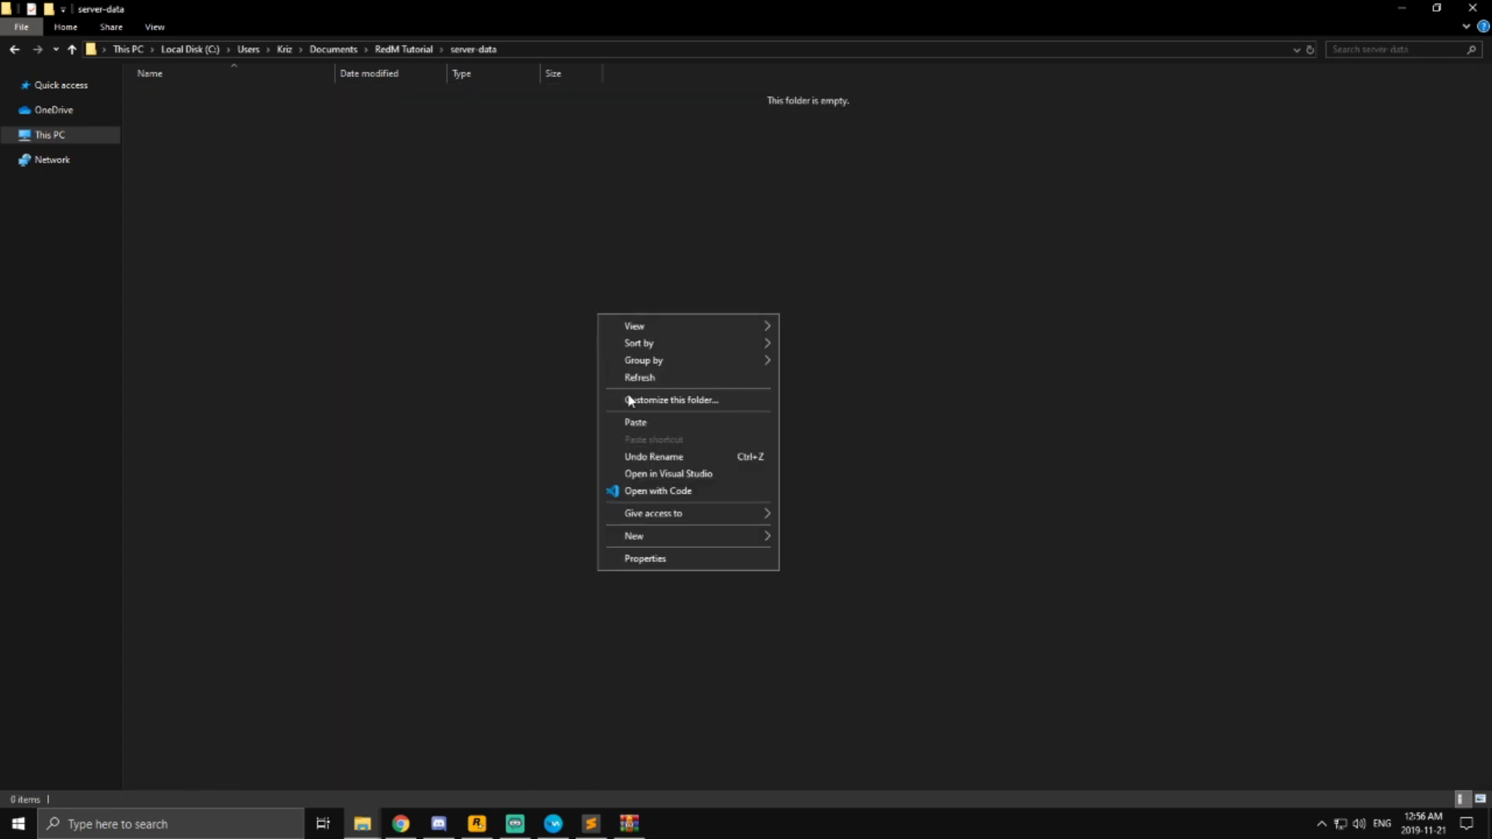
{"action": "mouse_move", "coordinate": [664, 537]}
{"action": "left_click", "coordinate": [855, 628]}
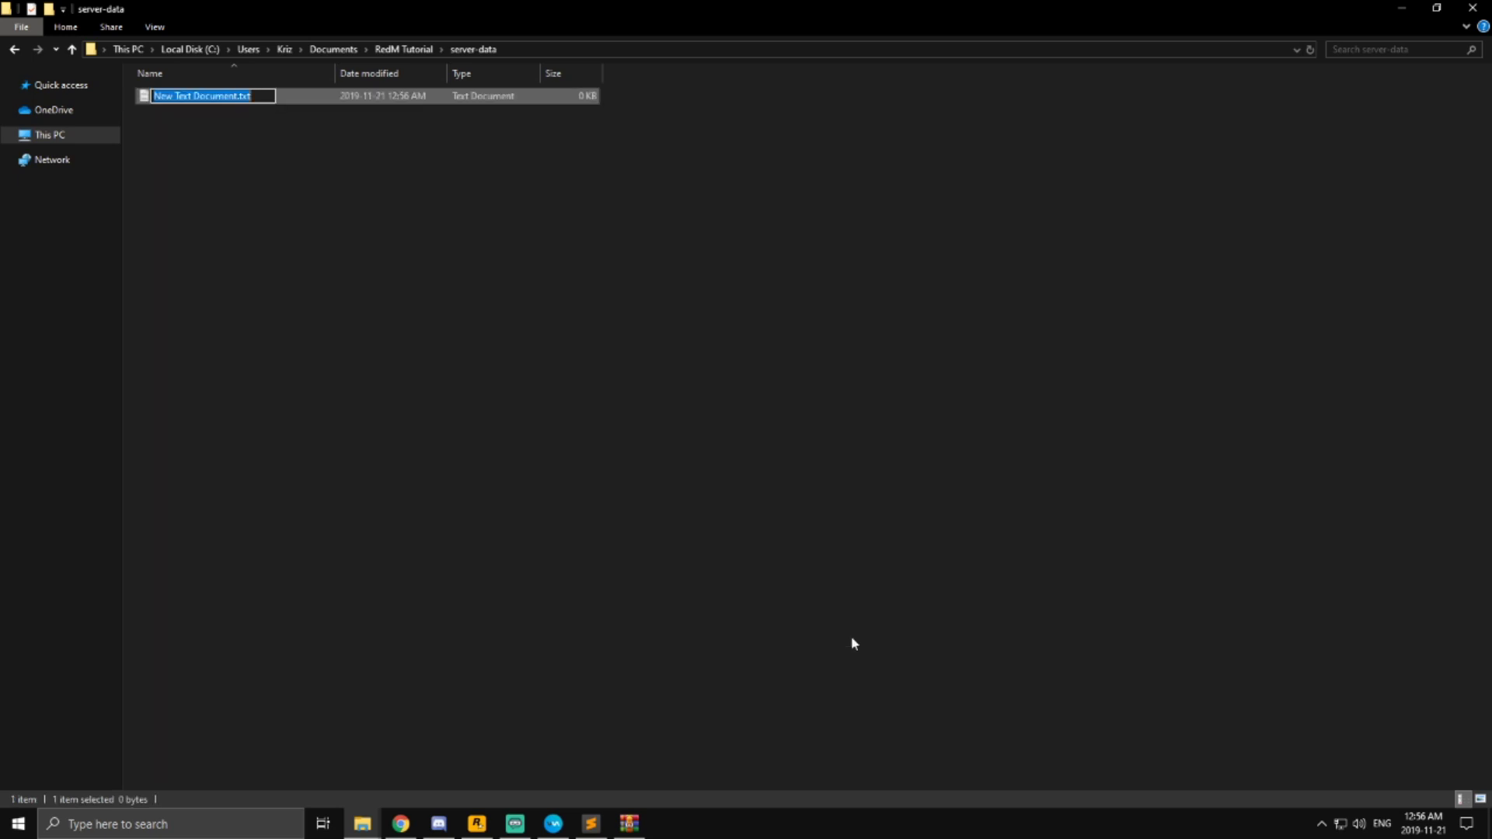
{"action": "type", "text": "server.cfg"}
{"action": "key", "text": "Return"}
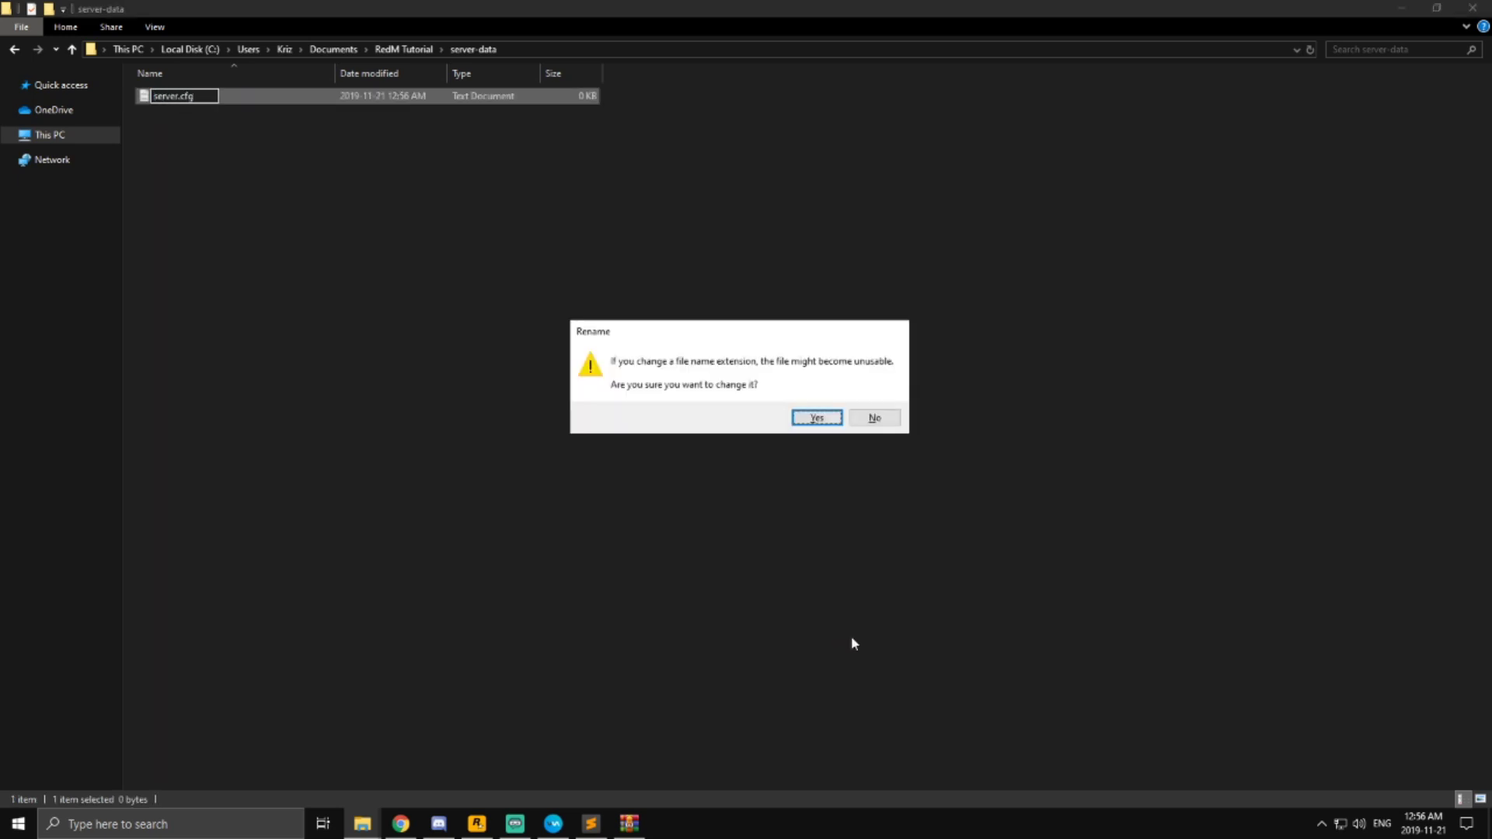
{"action": "key", "text": "Return"}
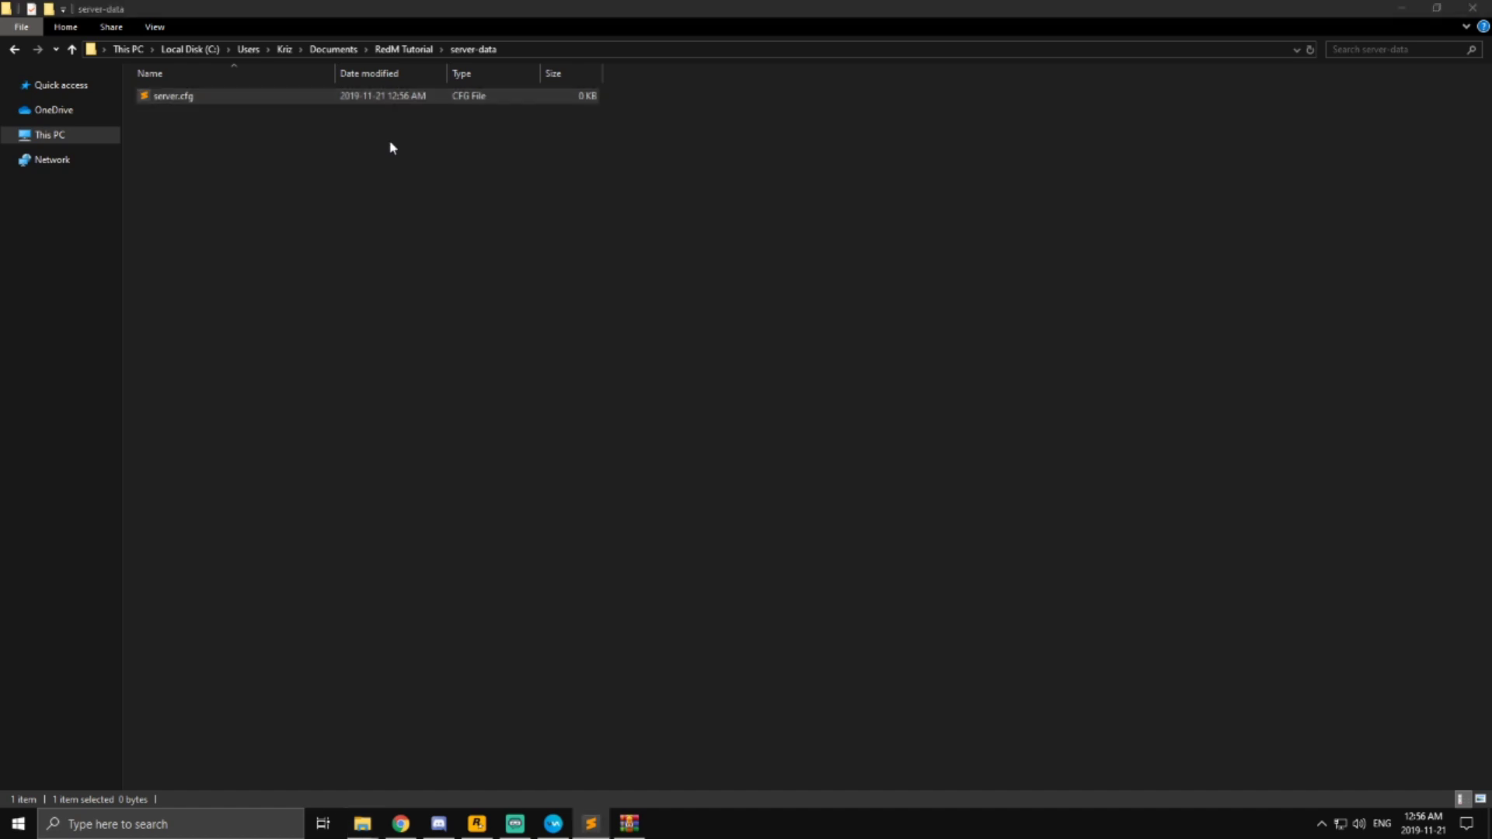
{"action": "key", "text": "Return"}
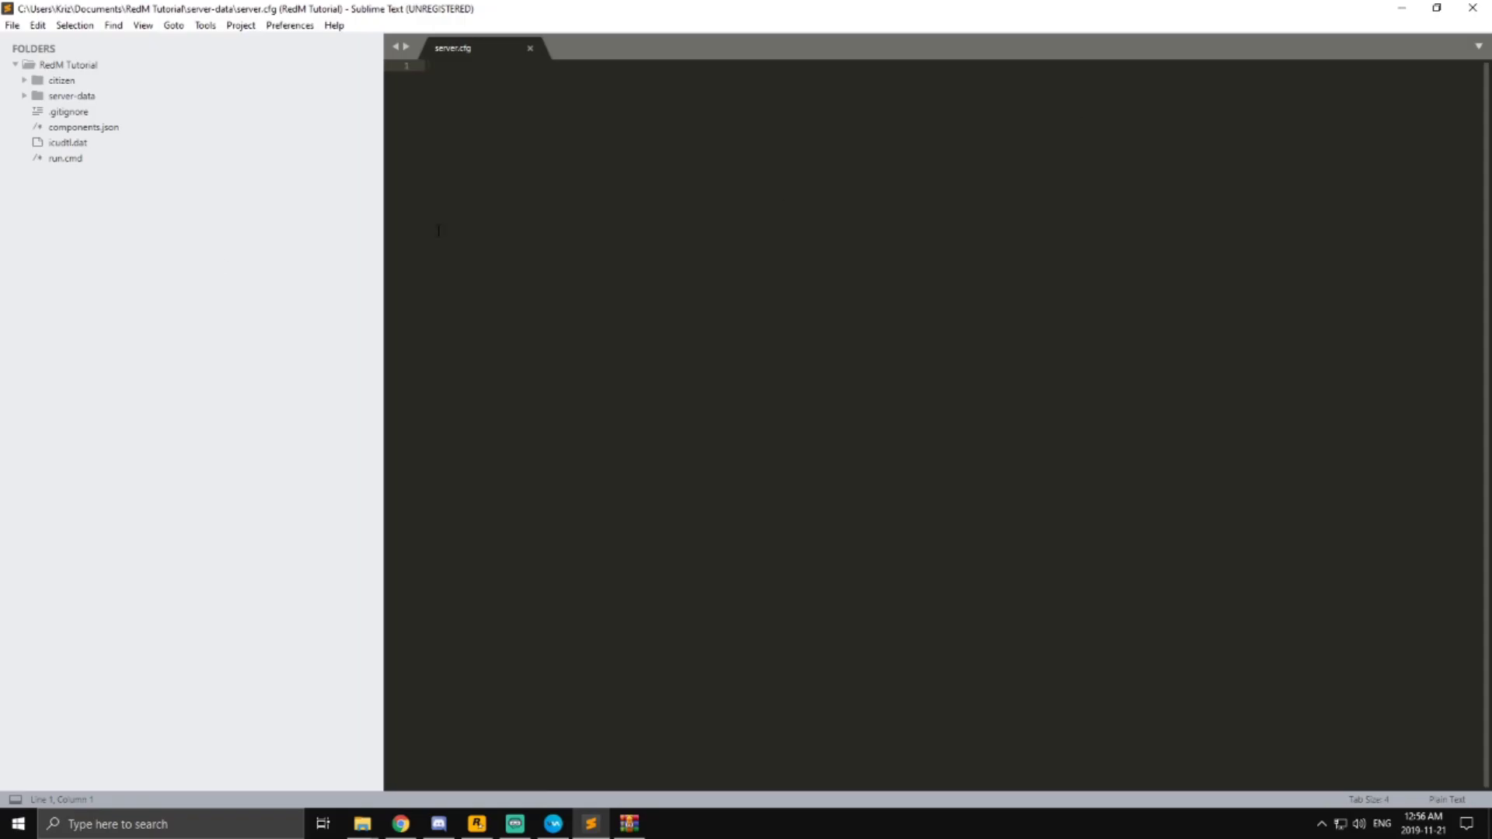
- Copy the example server.cfg contents from the FiveM documentation and paste them into the empty server.cfg in Sublime Text
{"action": "left_click", "coordinate": [400, 824]}
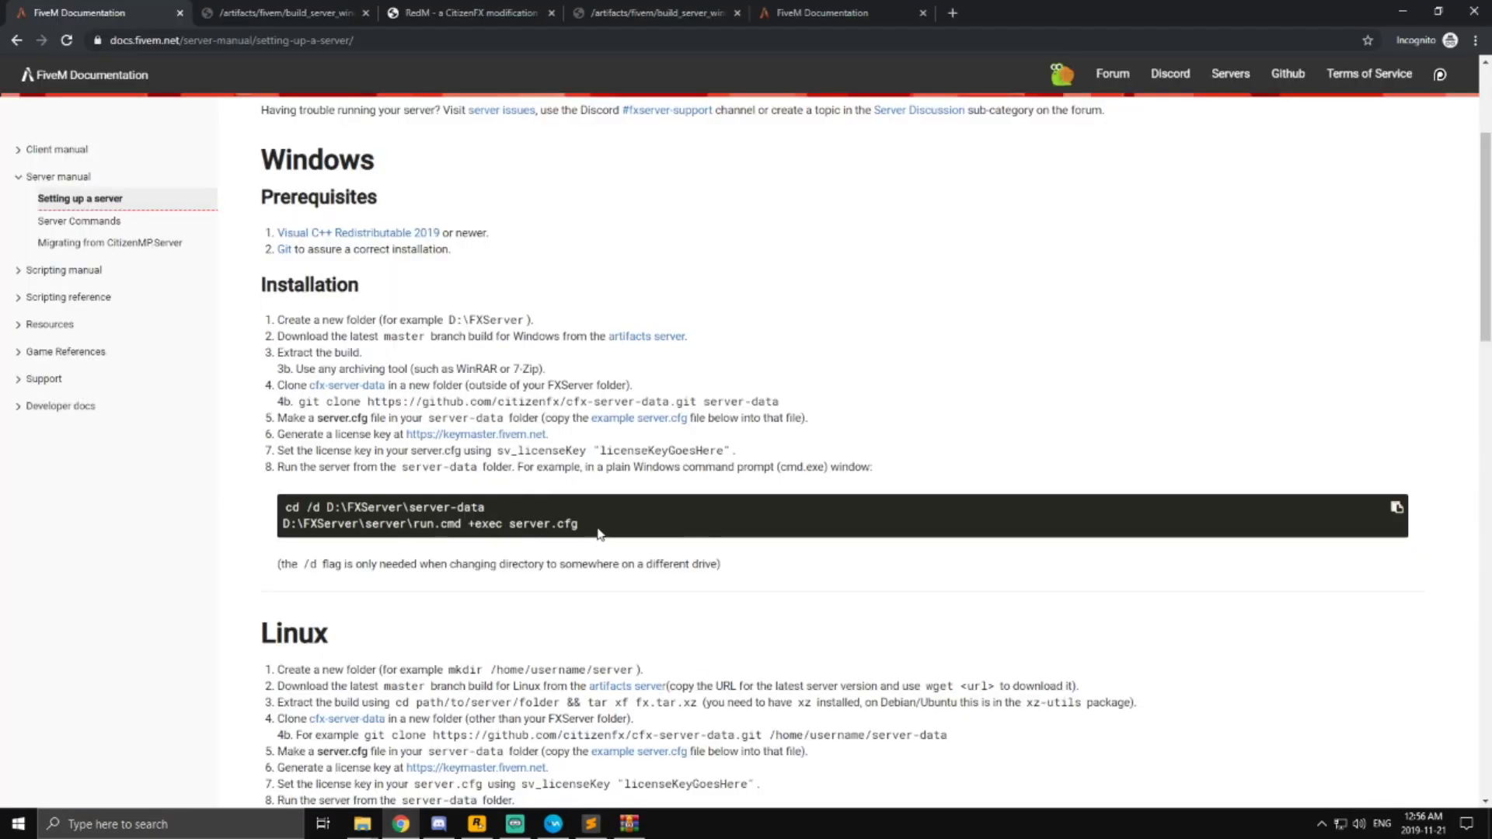
{"action": "scroll", "coordinate": [599, 534], "scroll_direction": "down", "scroll_amount": 8}
{"action": "scroll", "coordinate": [401, 532], "scroll_direction": "down", "scroll_amount": 5}
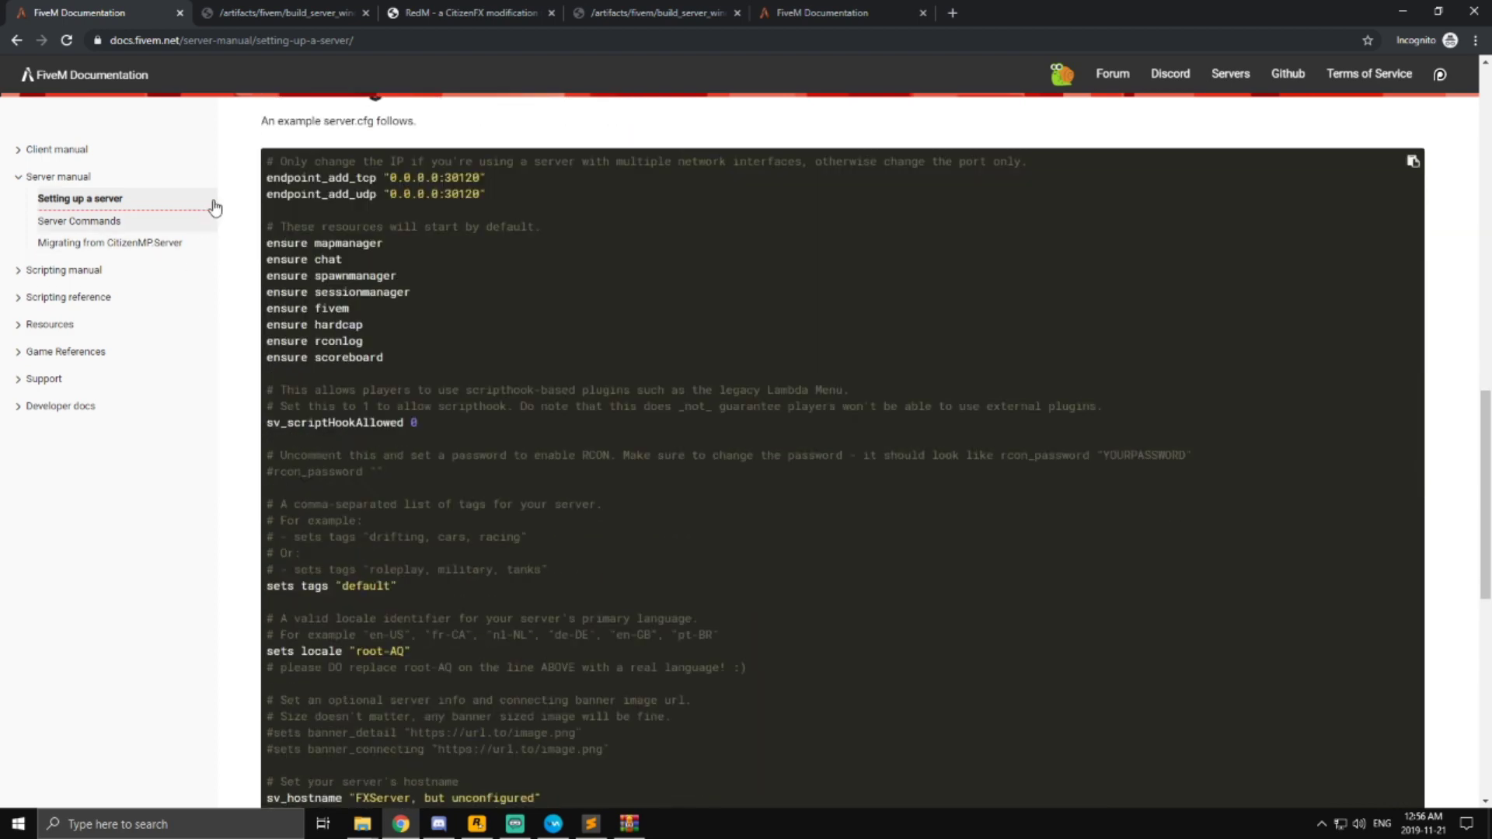
{"action": "scroll", "coordinate": [433, 573], "scroll_direction": "up", "scroll_amount": 6}
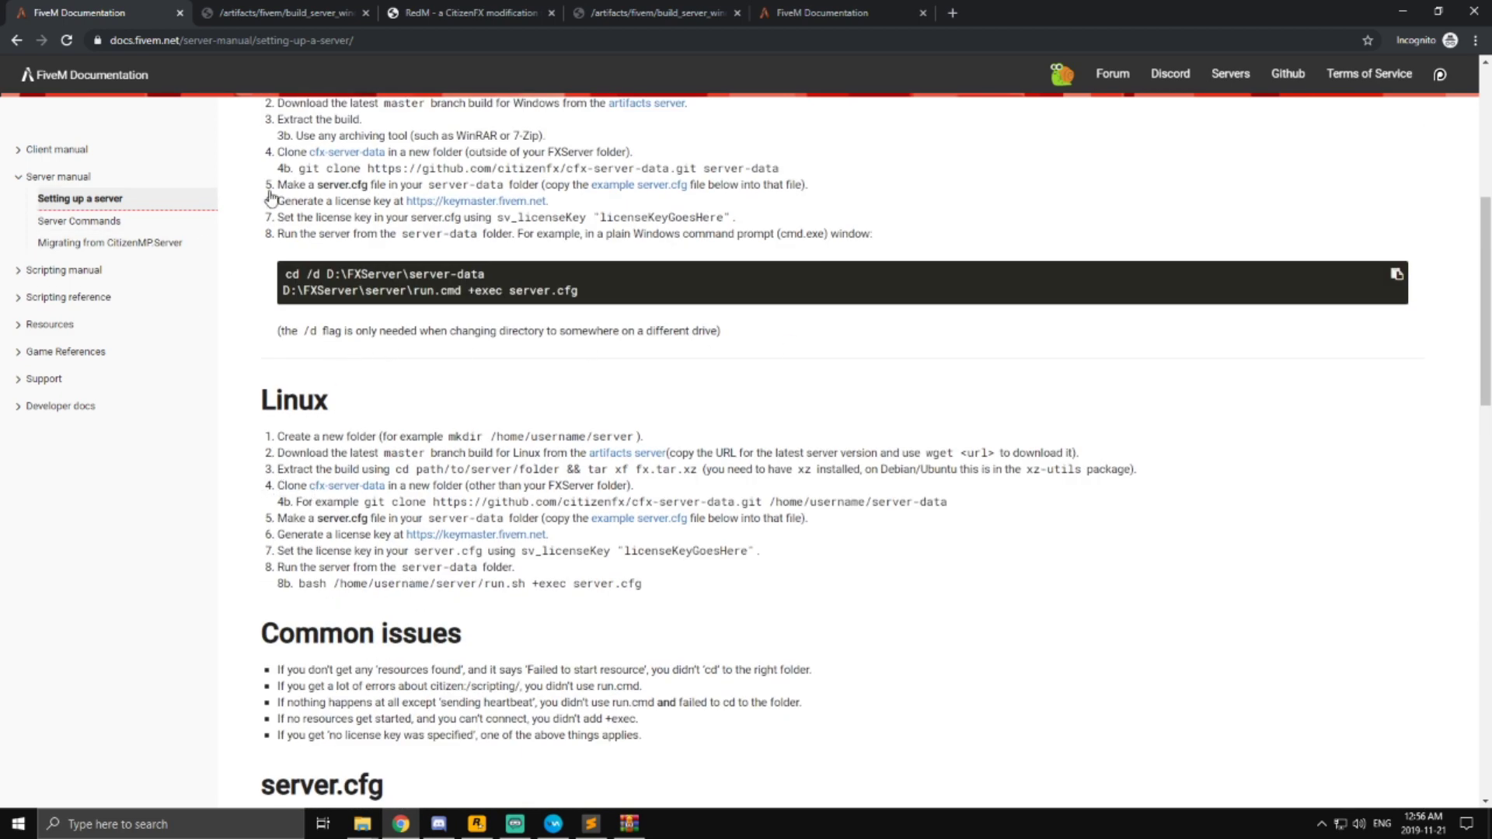
{"action": "scroll", "coordinate": [998, 334], "scroll_direction": "down", "scroll_amount": 8}
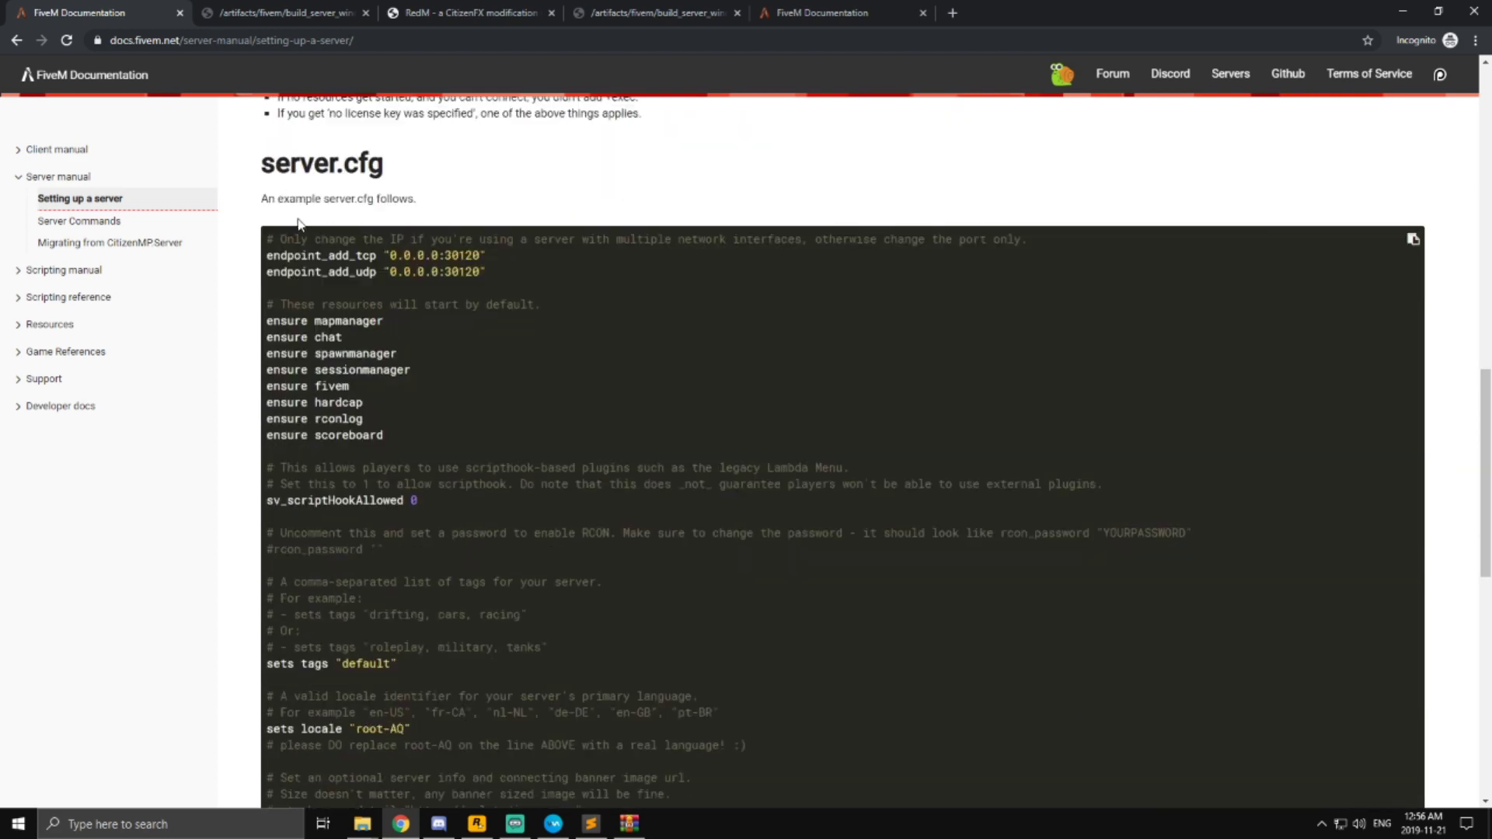
{"action": "left_click_drag", "start_coordinate": [268, 239], "coordinate": [762, 615]}
{"action": "key", "text": "ctrl+c"}
{"action": "left_click", "coordinate": [591, 824]}
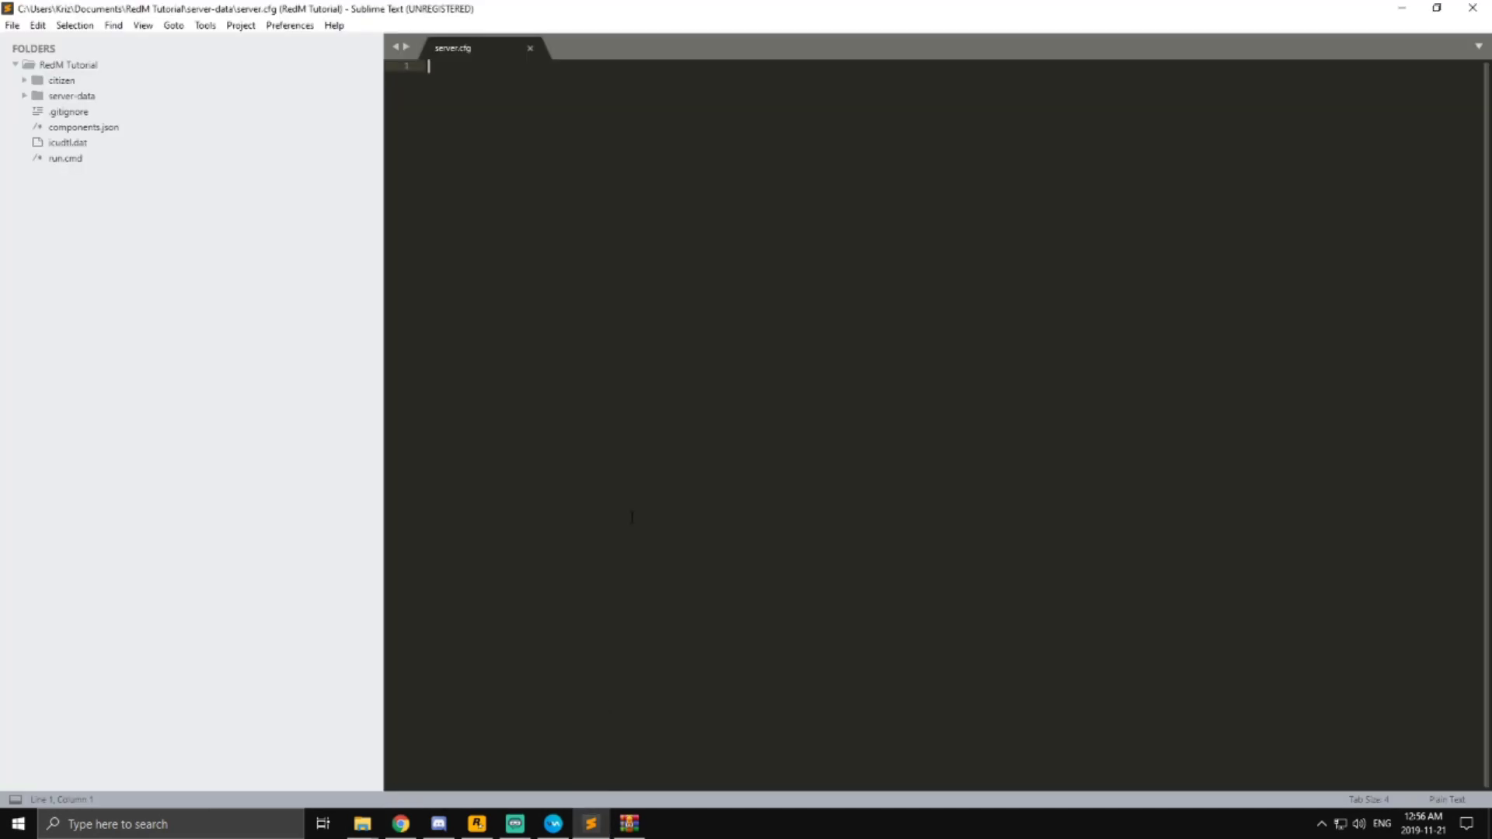
{"action": "key", "text": "ctrl+v"}
{"action": "scroll", "coordinate": [670, 433], "scroll_direction": "up", "scroll_amount": 3}
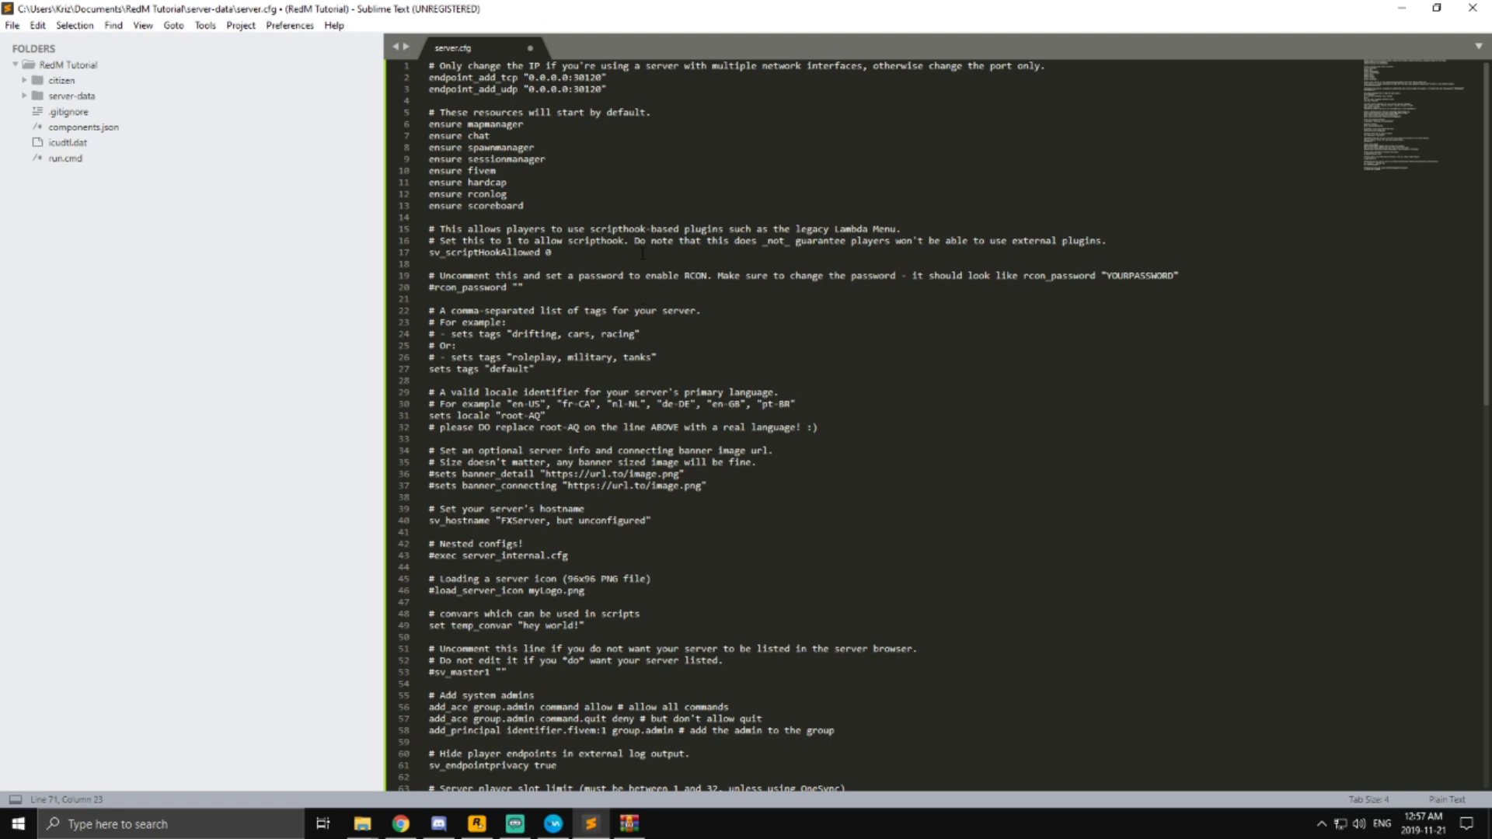
- Examine the Steam Web API key and license key lines at the end of server.cfg
{"action": "left_click", "coordinate": [821, 474]}
{"action": "scroll", "coordinate": [821, 475], "scroll_direction": "down", "scroll_amount": 7}
{"action": "left_click", "coordinate": [548, 603]}
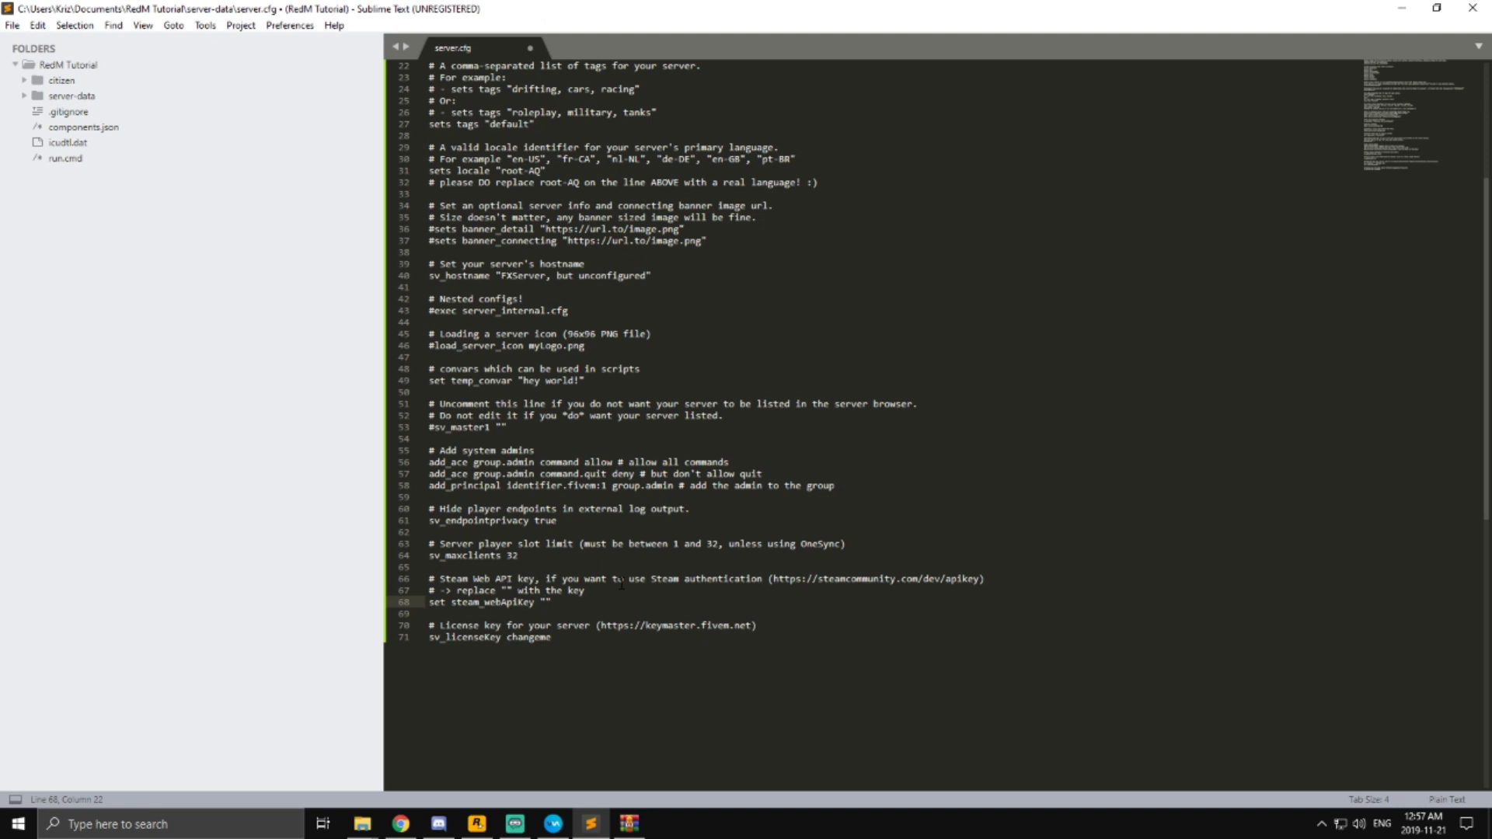
{"action": "left_click_drag", "start_coordinate": [977, 582], "coordinate": [774, 586]}
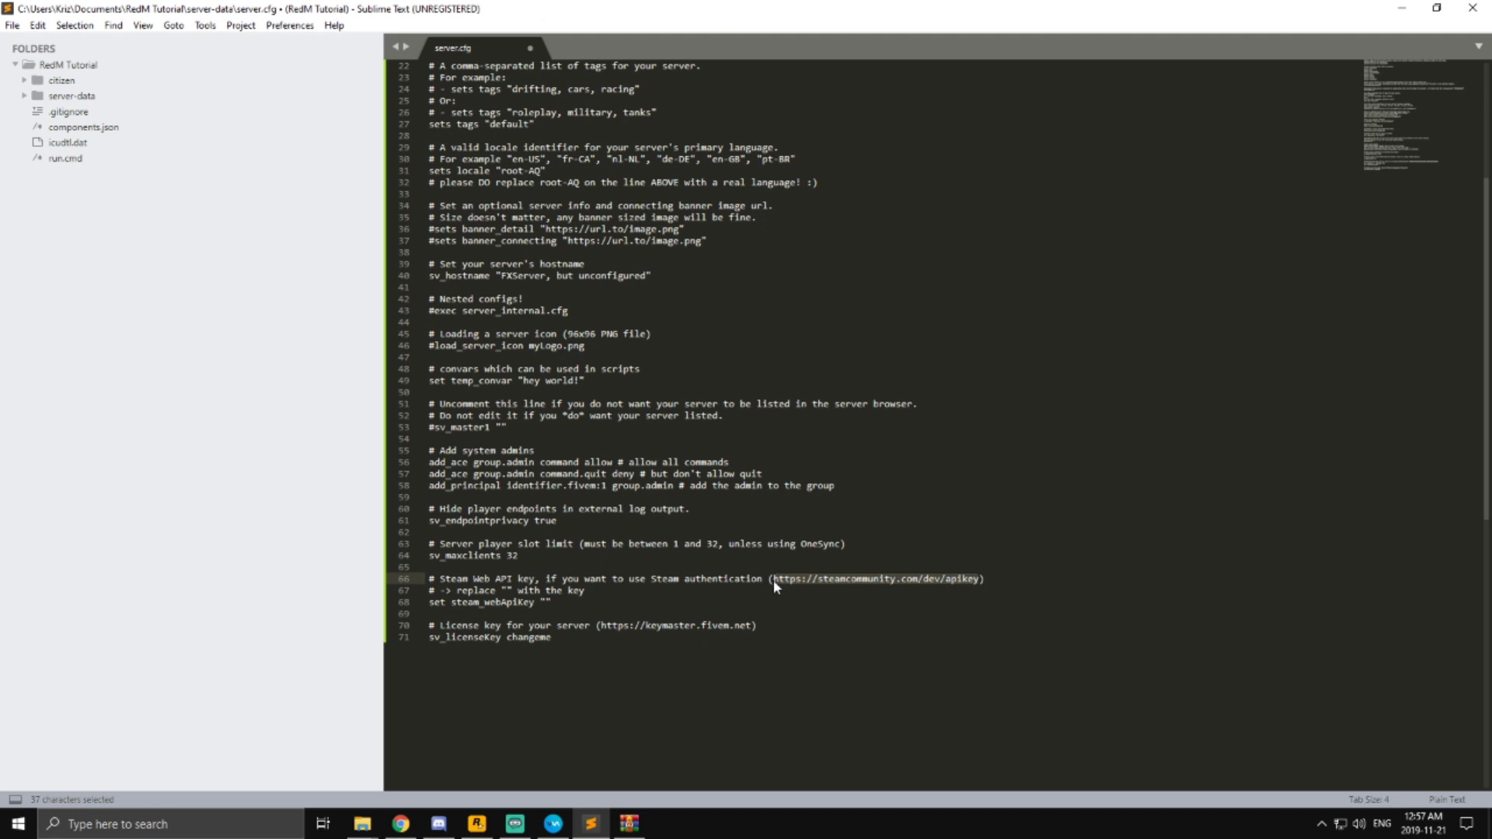
{"action": "left_click", "coordinate": [585, 649]}
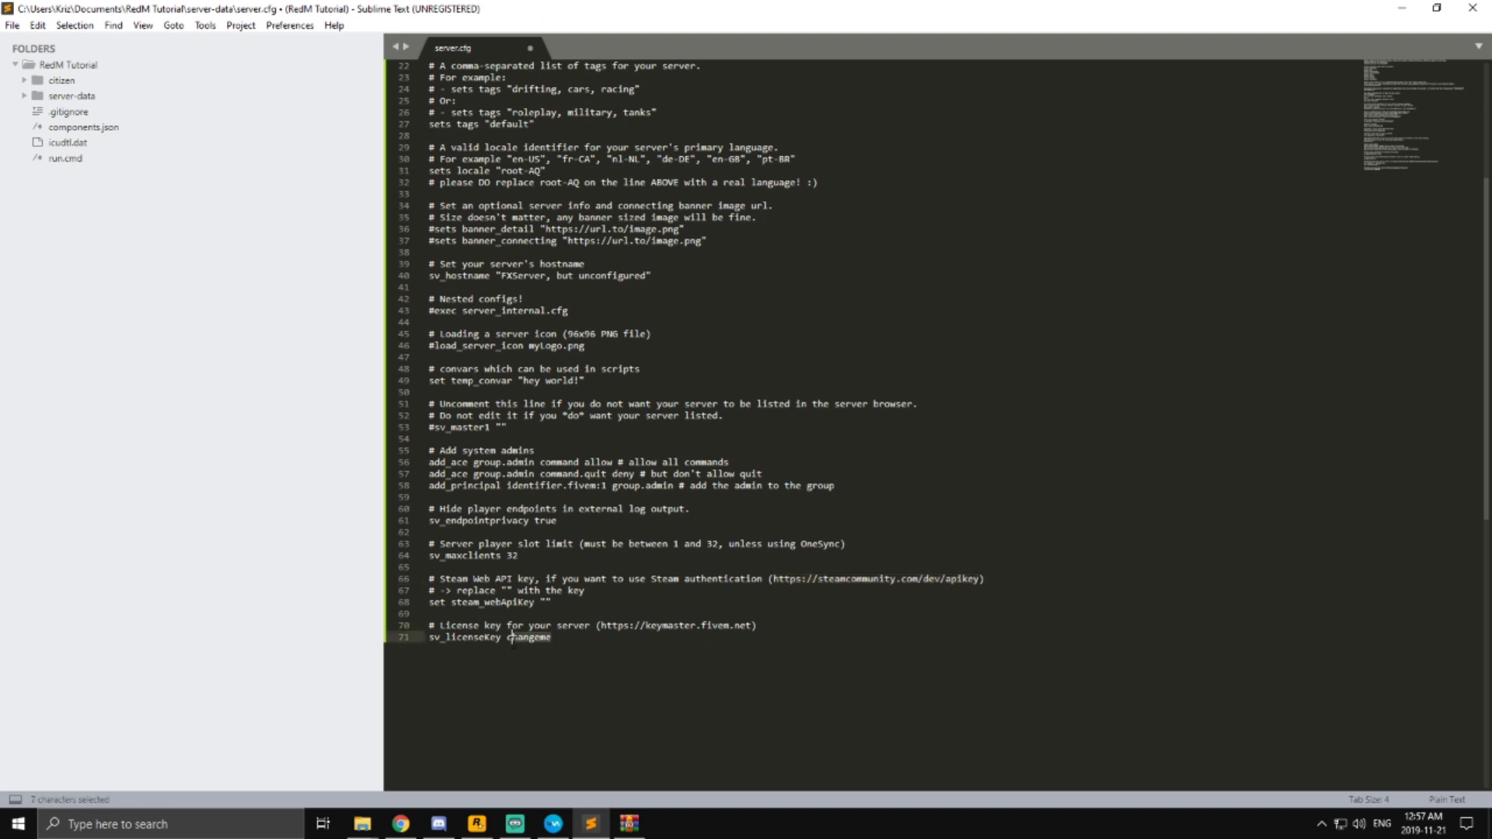
{"action": "double_click", "coordinate": [510, 639]}
{"action": "scroll", "coordinate": [508, 639], "scroll_direction": "up", "scroll_amount": 7}
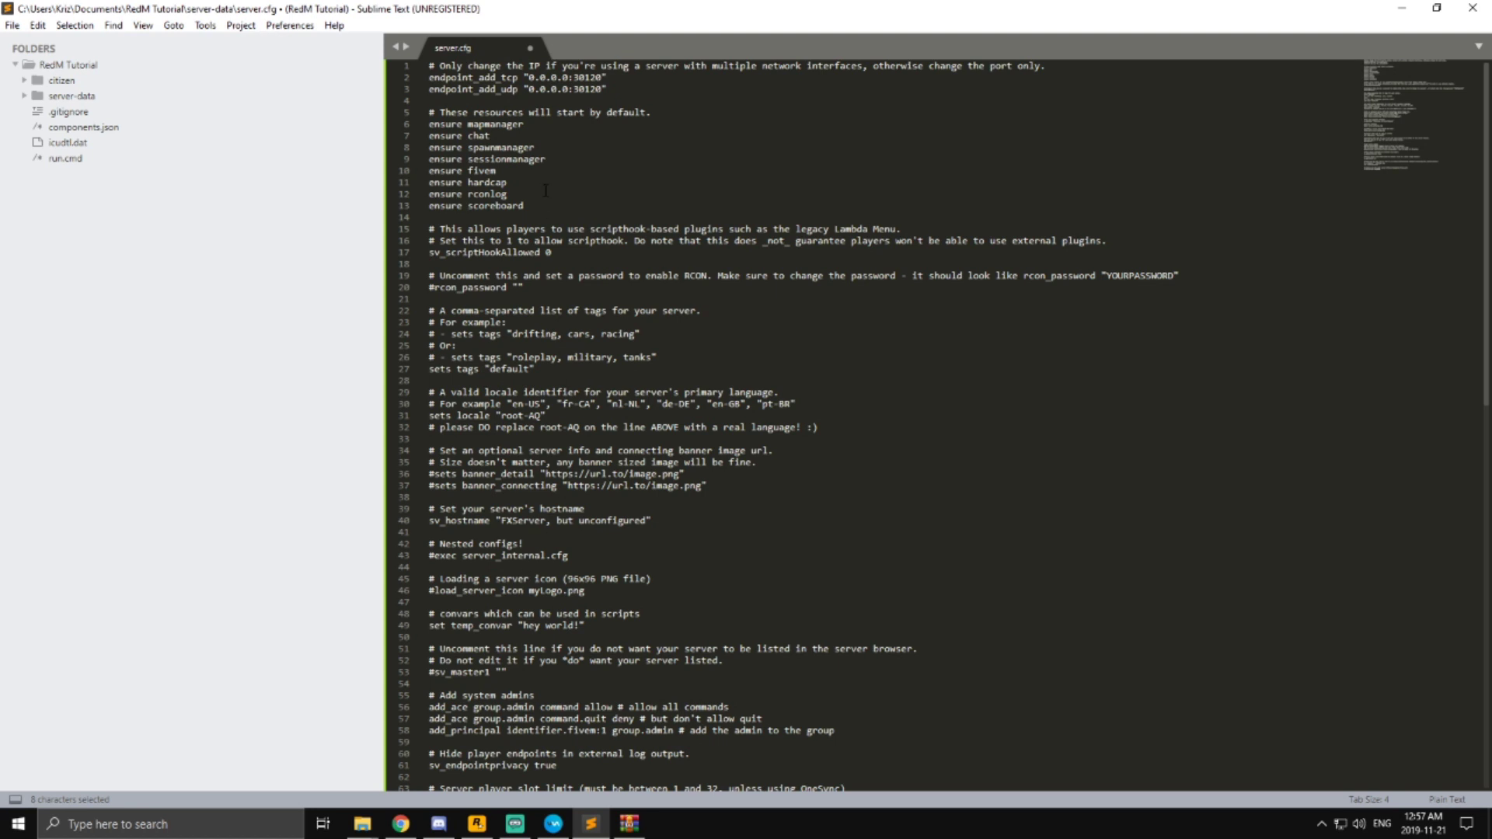
- Replace the default ensure lines in server.cfg with "stop sessionmanager" and "stop webadmin", and save the file
{"action": "left_click_drag", "start_coordinate": [537, 205], "coordinate": [420, 133]}
{"action": "key", "text": "BackSpace"}
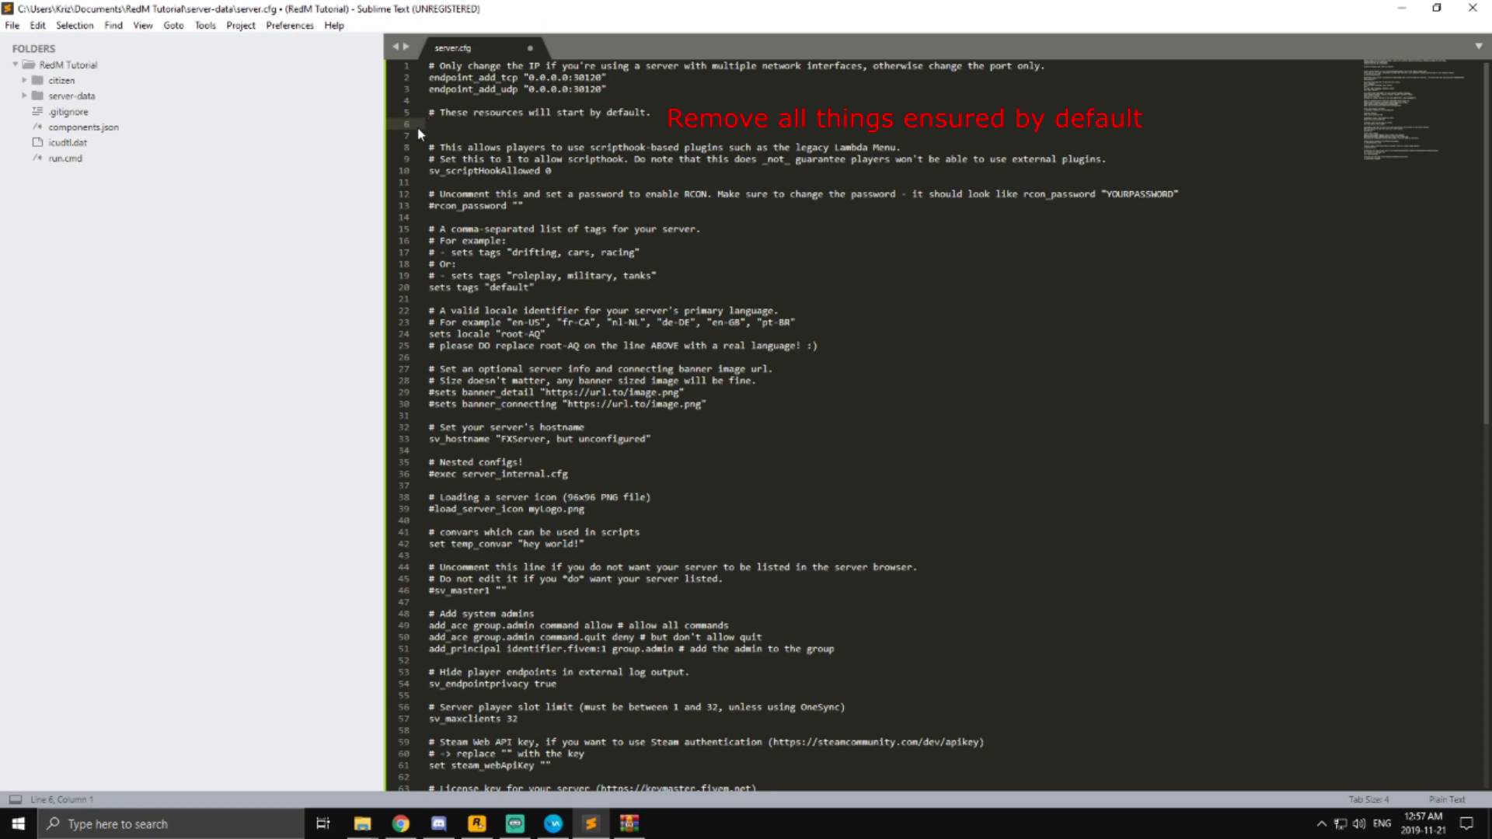
{"action": "type", "text": "stop sessi"}
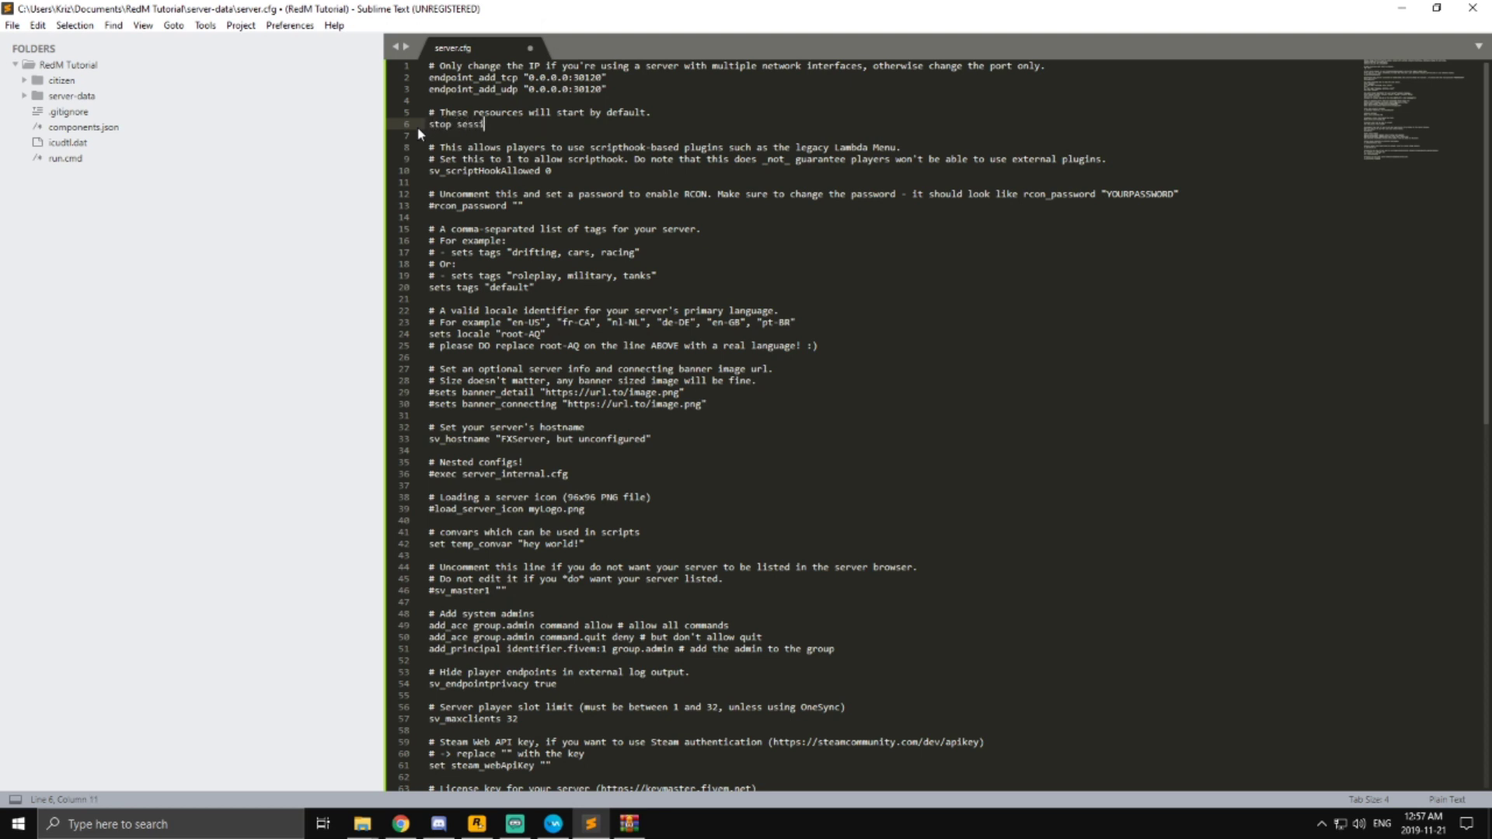
{"action": "type", "text": "onmanager"}
{"action": "key", "text": "Return"}
{"action": "type", "text": "stop "}
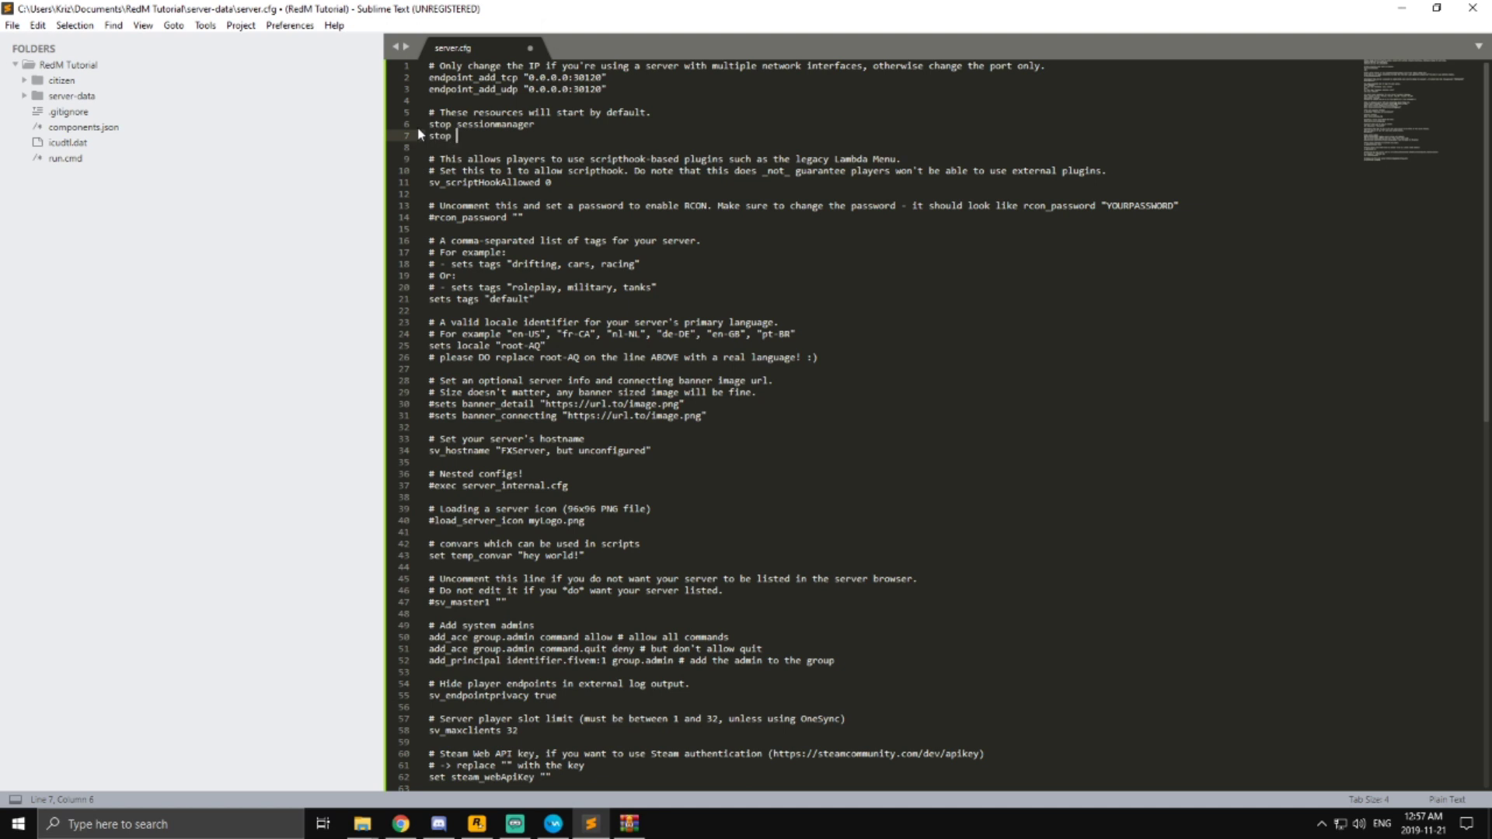
{"action": "type", "text": "webadmin"}
{"action": "left_click_drag", "start_coordinate": [584, 139], "coordinate": [428, 124]}
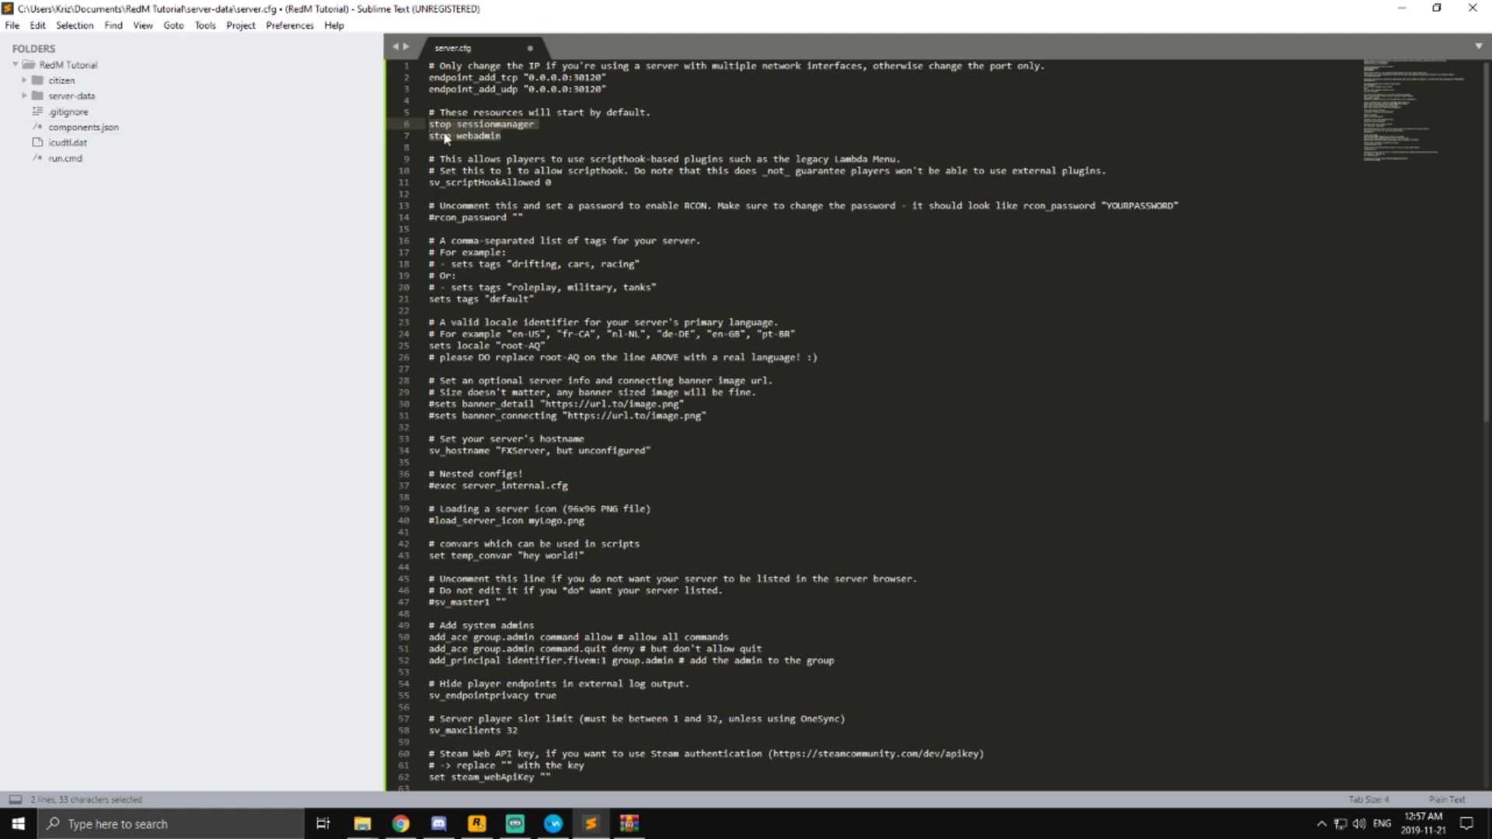
{"action": "left_click", "coordinate": [515, 137]}
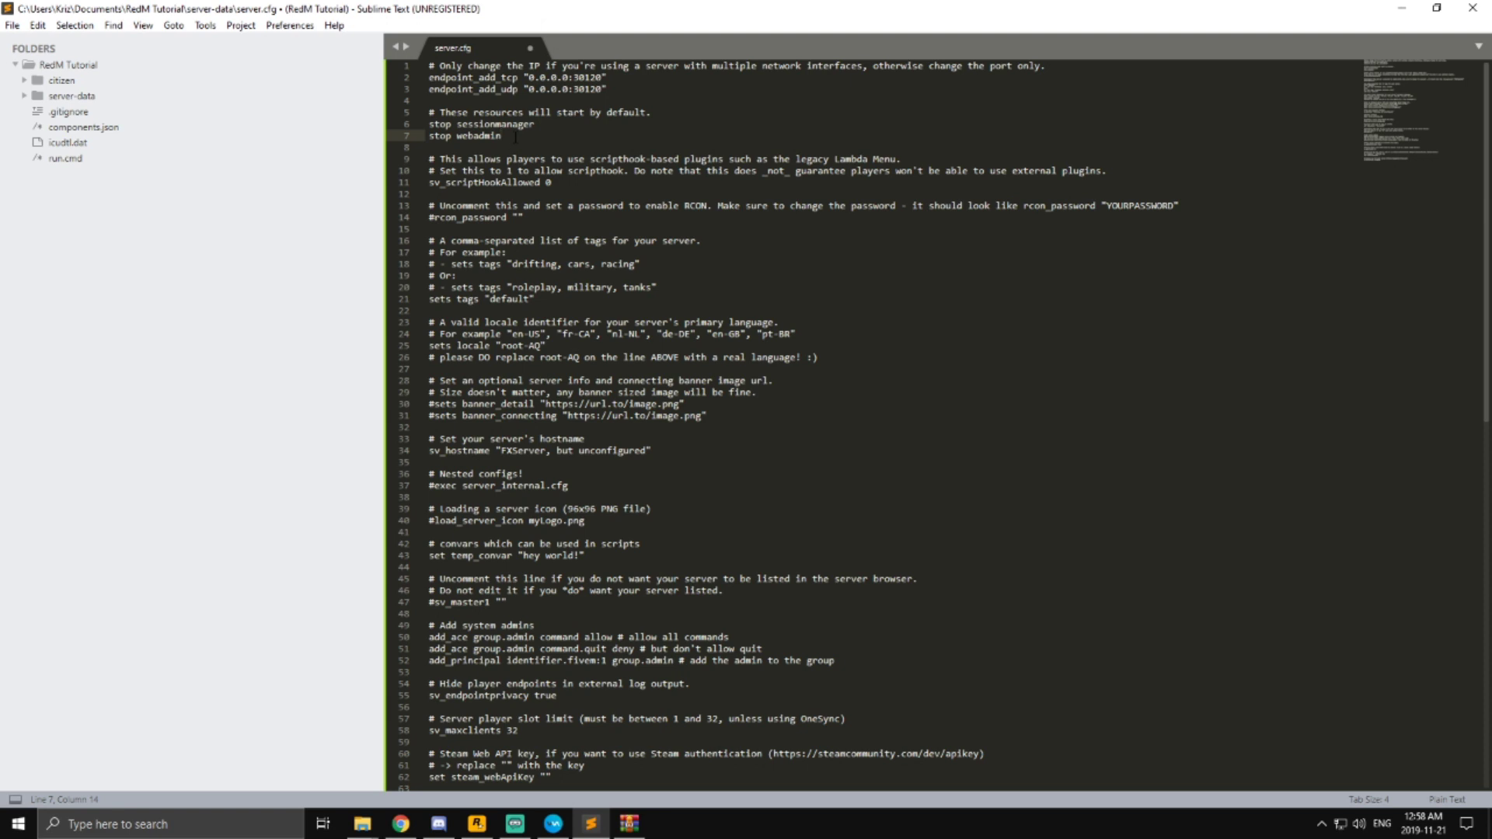
{"action": "key", "text": "ctrl+s"}
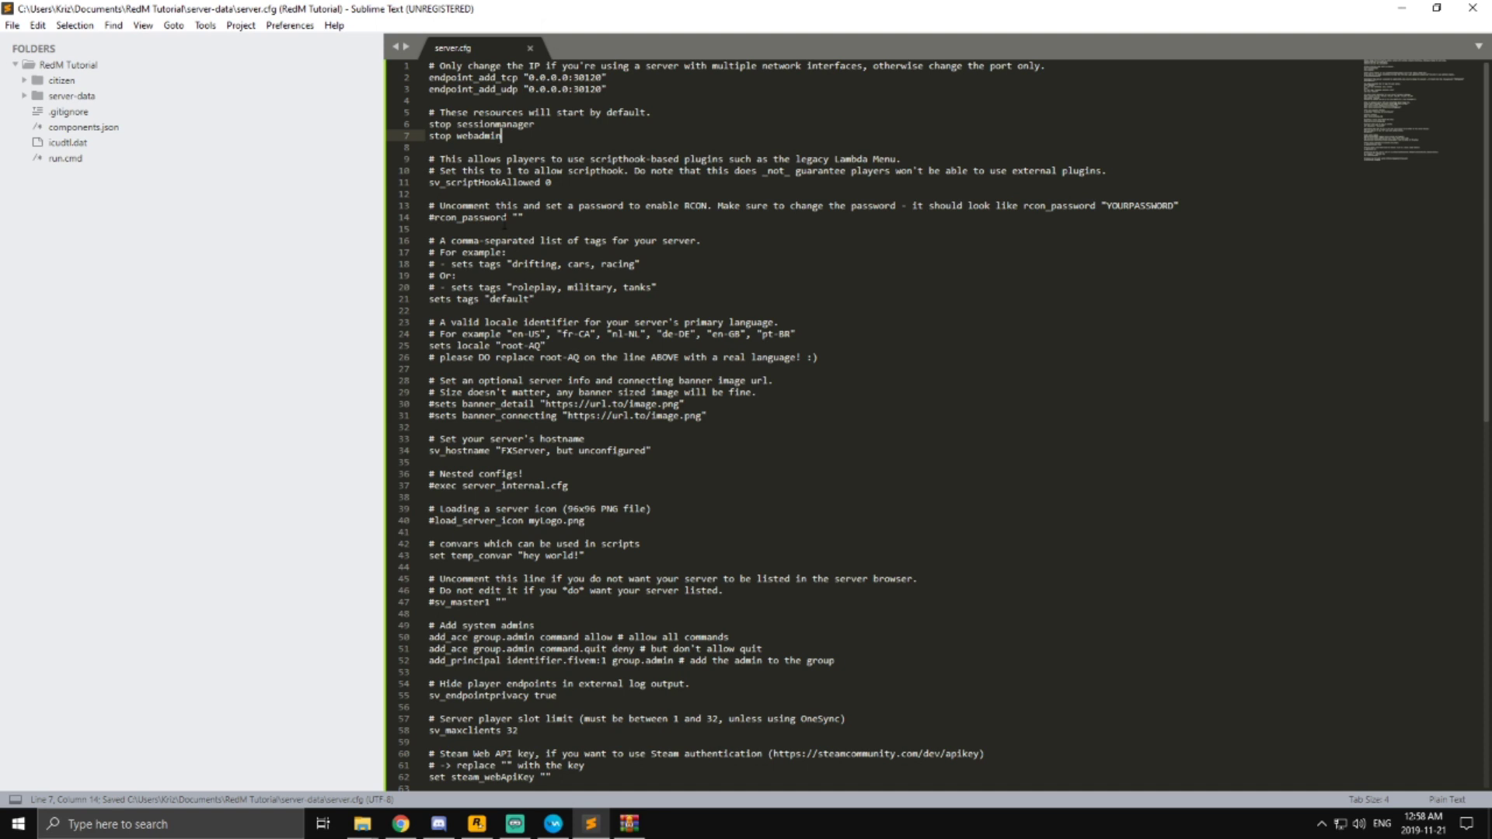
- Review the rcon_password and sv_hostname lines in server.cfg
{"action": "left_click", "coordinate": [538, 218]}
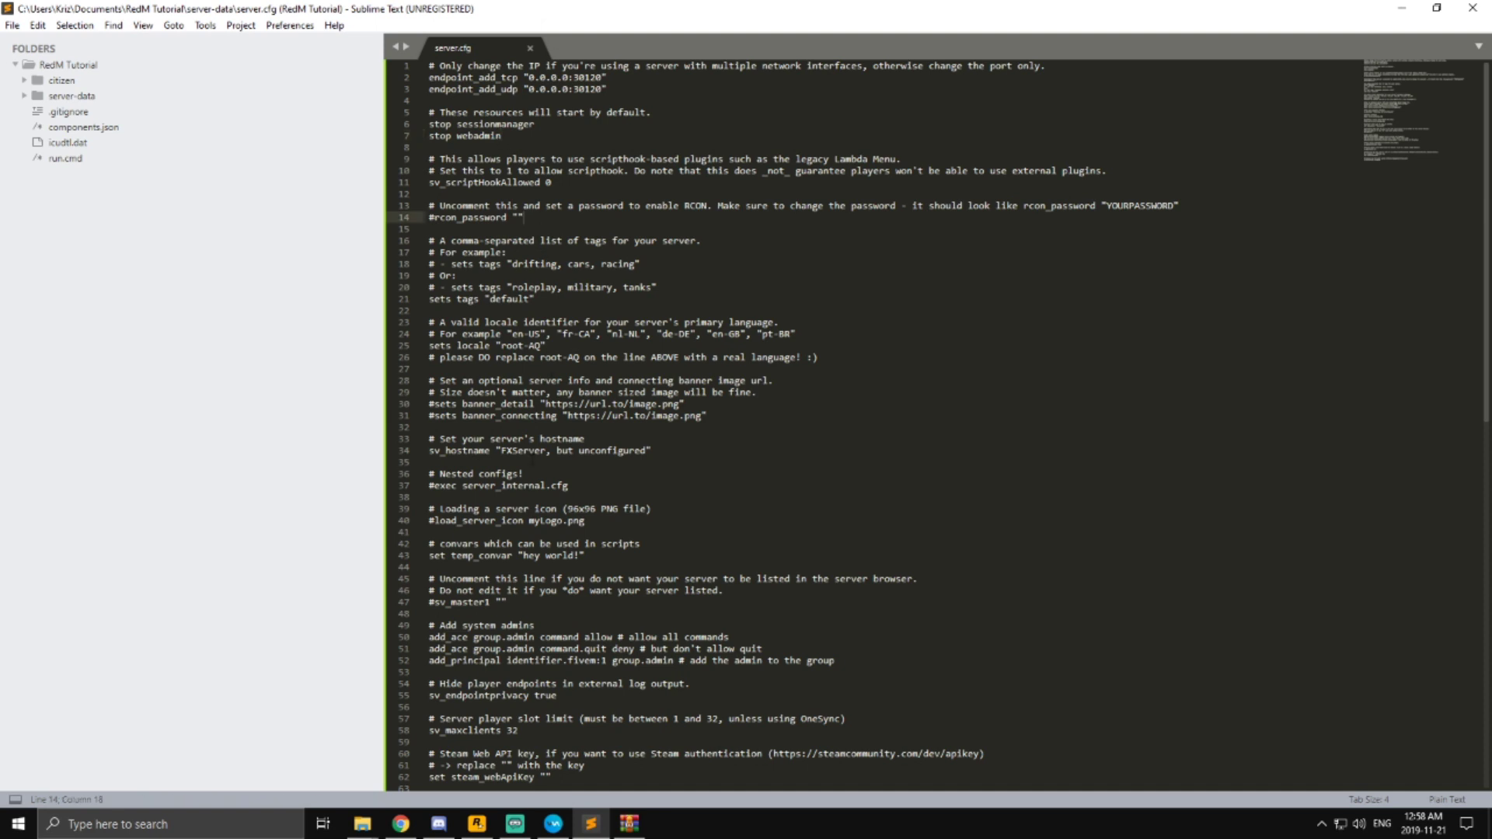
{"action": "left_click_drag", "start_coordinate": [507, 451], "coordinate": [666, 458]}
{"action": "left_click", "coordinate": [645, 459]}
{"action": "left_click", "coordinate": [525, 474]}
- Switch to the FiveM documentation in Chrome and copy the two Windows commands that run the server from the server-data folder
{"action": "key", "text": "alt+Tab"}
{"action": "left_click", "coordinate": [729, 286]}
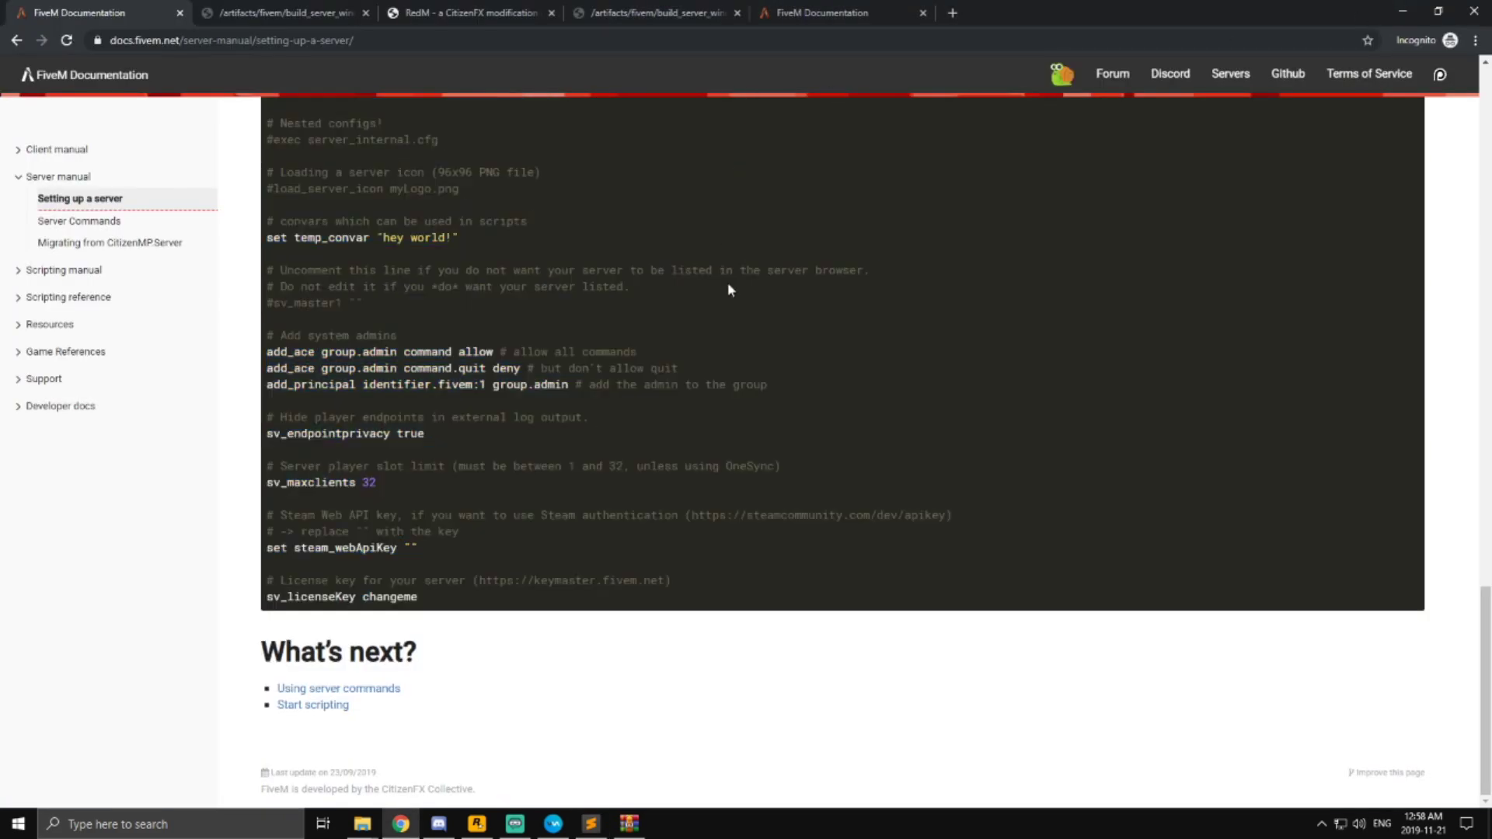
{"action": "scroll", "coordinate": [729, 290], "scroll_direction": "up", "scroll_amount": 15}
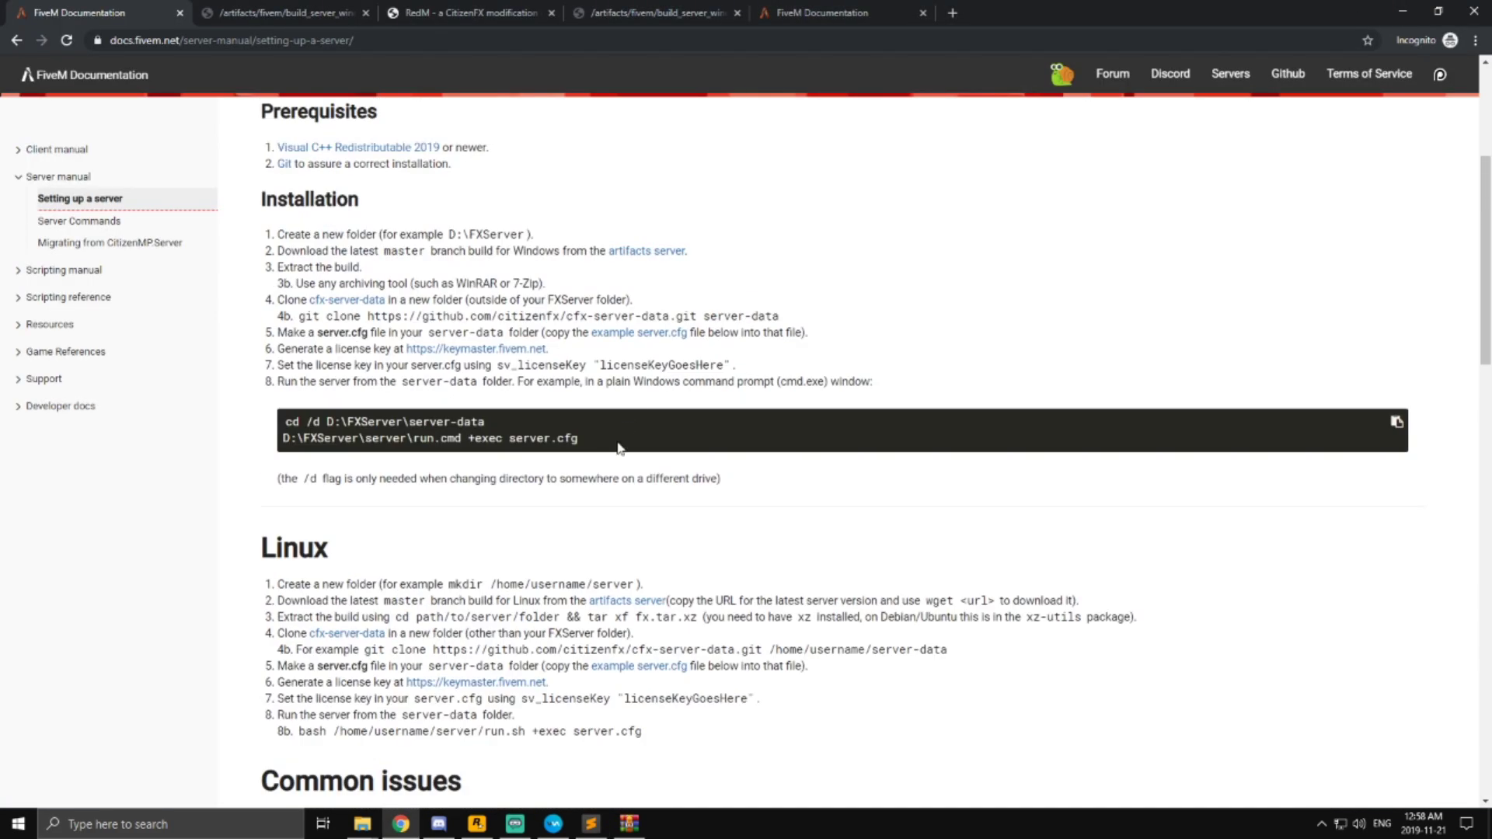
{"action": "left_click_drag", "start_coordinate": [620, 448], "coordinate": [250, 411]}
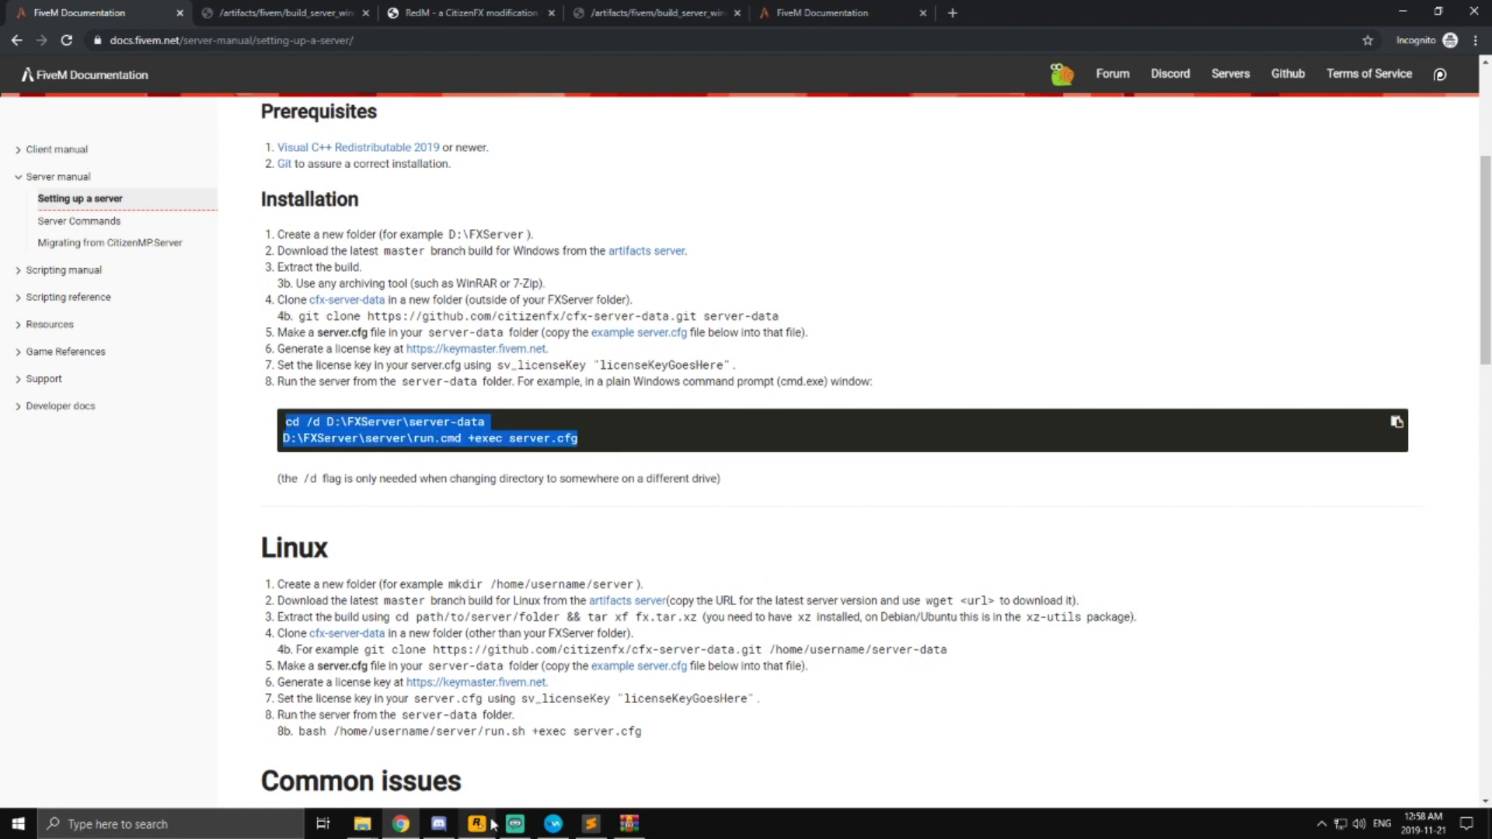
{"action": "left_click_drag", "start_coordinate": [278, 382], "coordinate": [941, 398]}
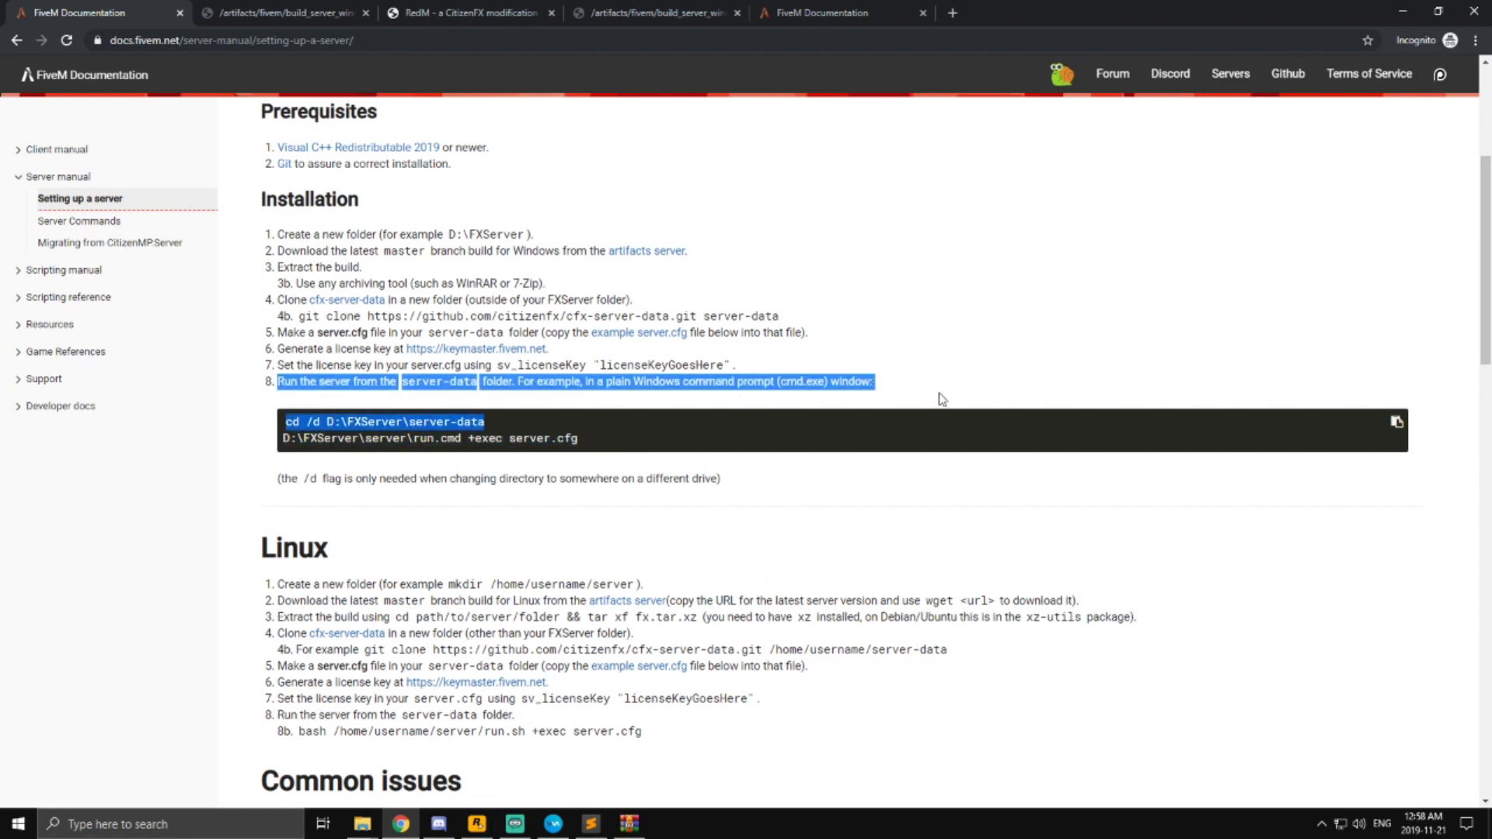
{"action": "left_click", "coordinate": [941, 399]}
{"action": "left_click_drag", "start_coordinate": [486, 422], "coordinate": [276, 420]}
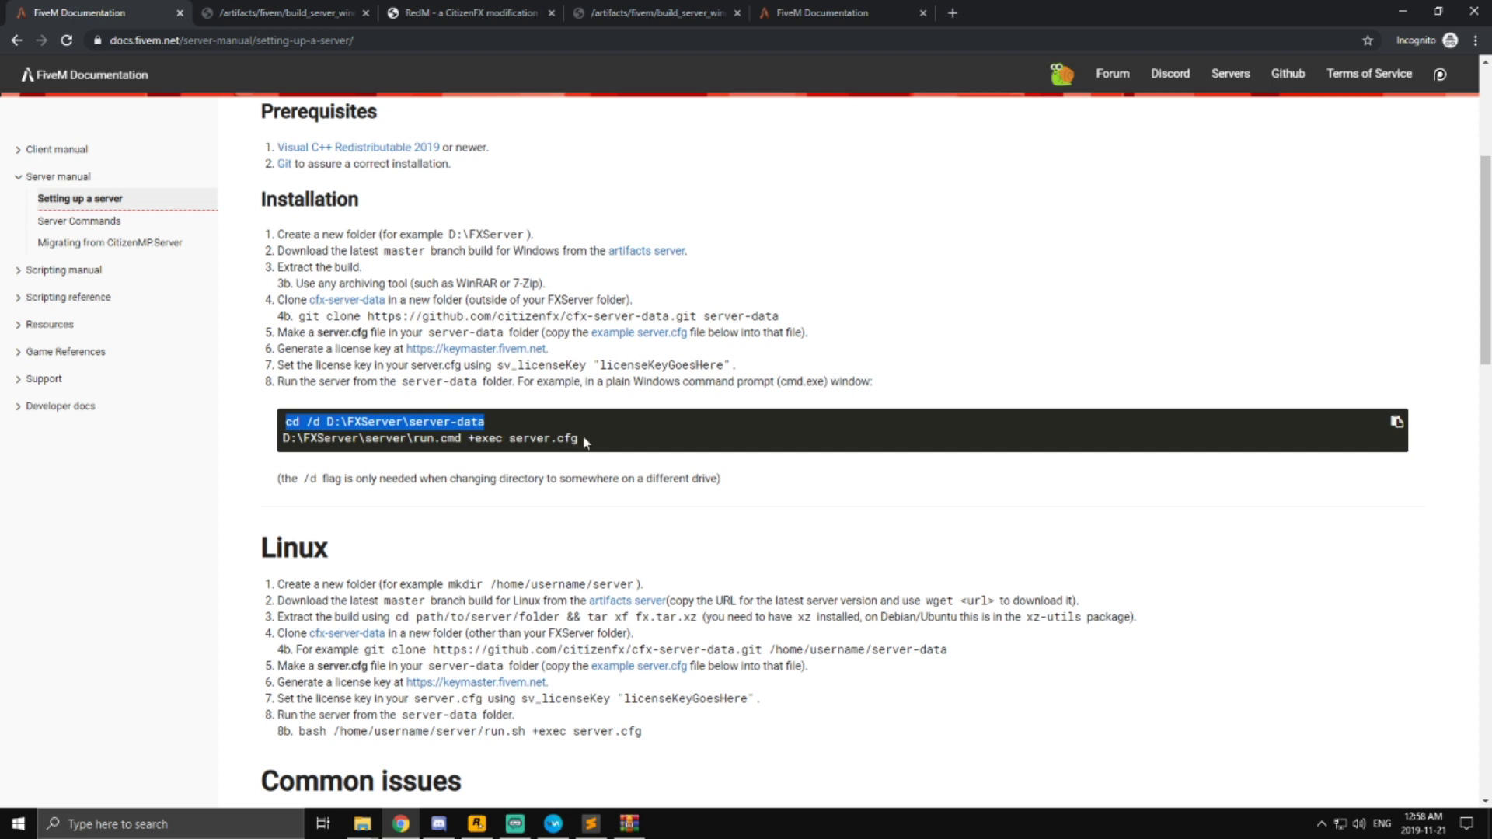
{"action": "left_click_drag", "start_coordinate": [585, 443], "coordinate": [282, 433]}
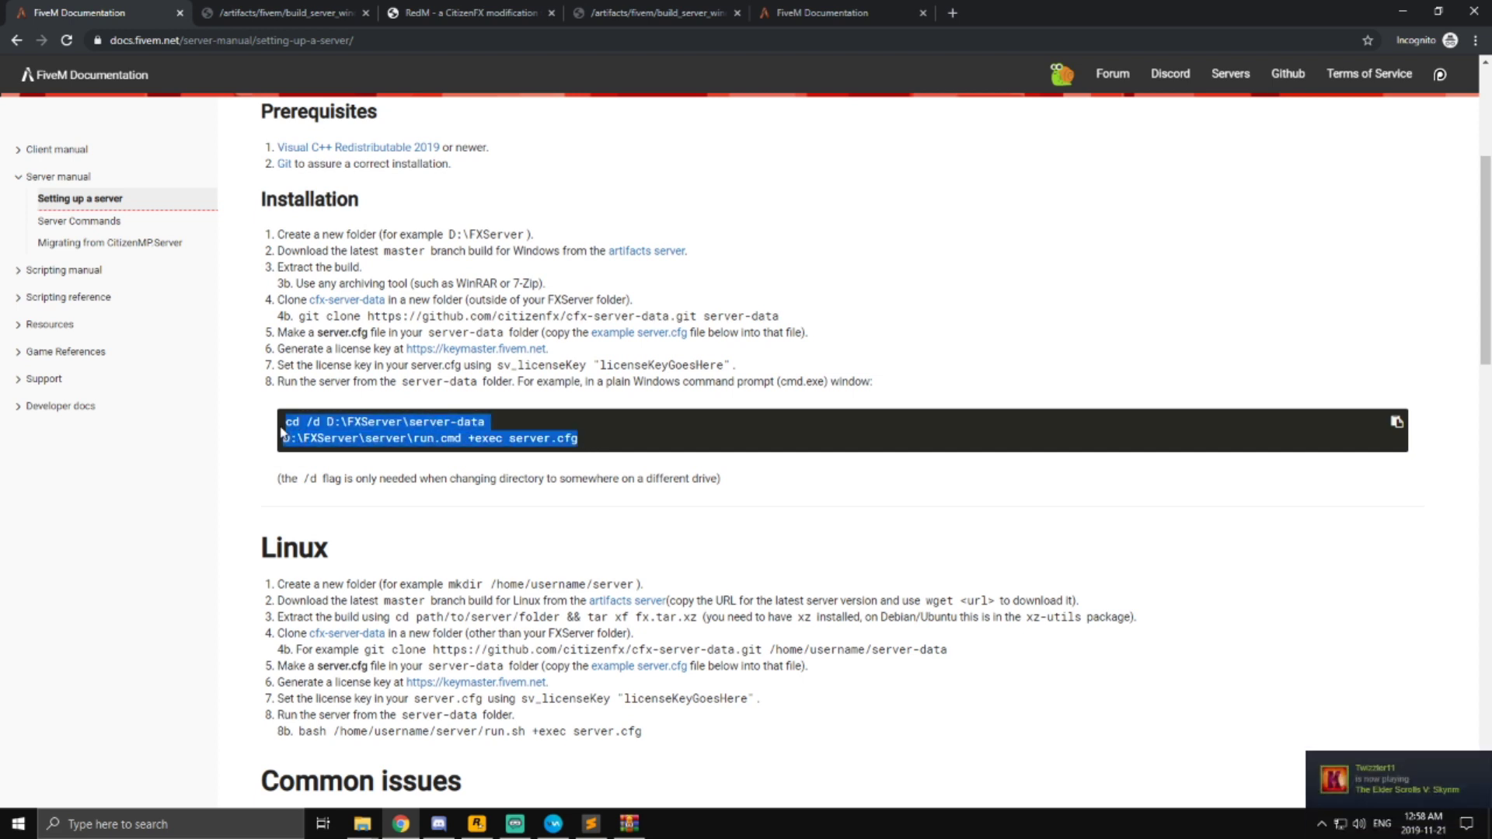
- Switch to File Explorer and create a file named start.bat in the RedM Tutorial folder
{"action": "left_click", "coordinate": [362, 823]}
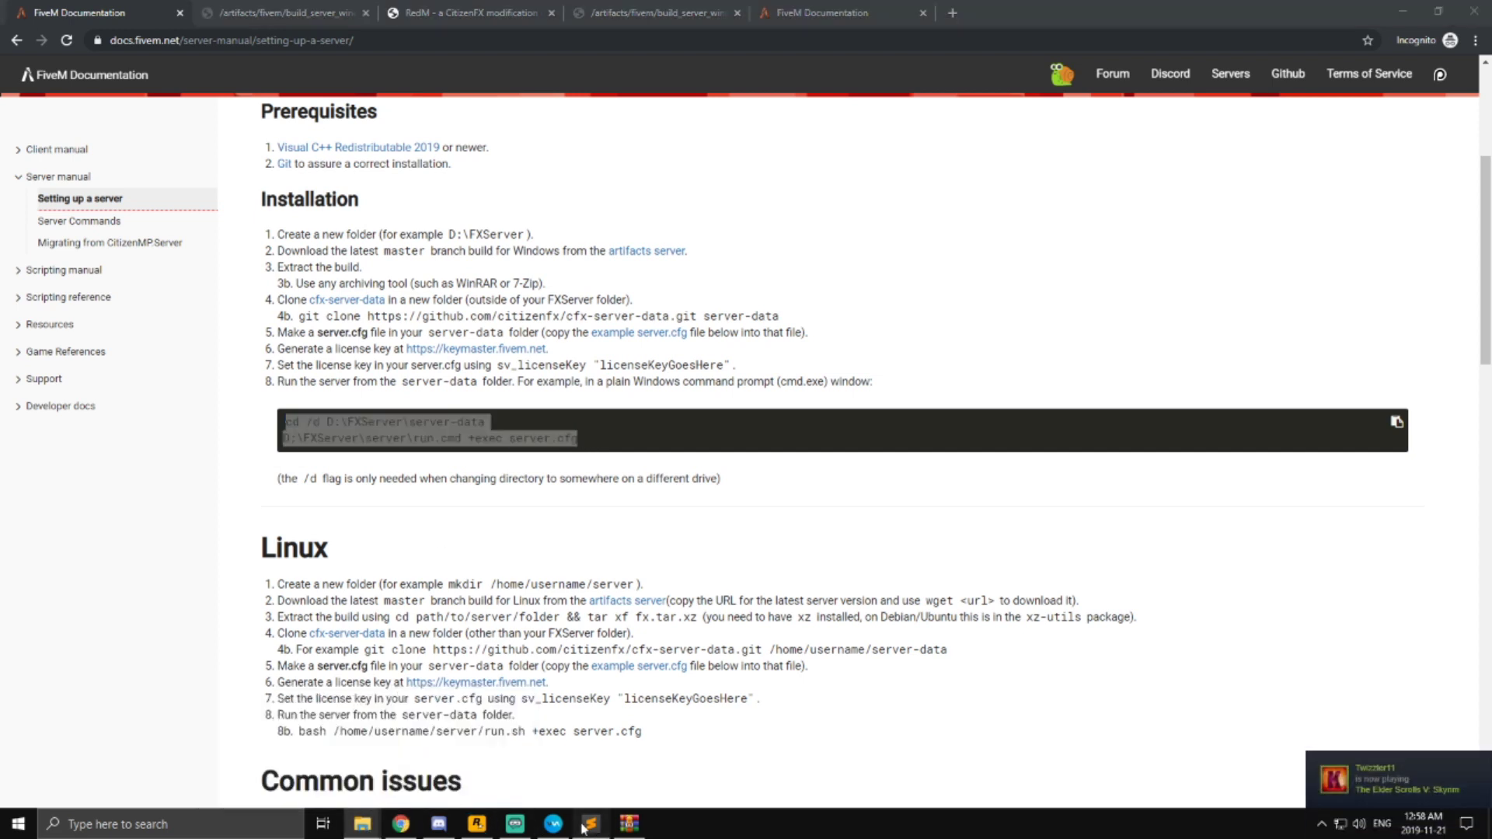
{"action": "left_click", "coordinate": [585, 826]}
{"action": "left_click", "coordinate": [591, 824]}
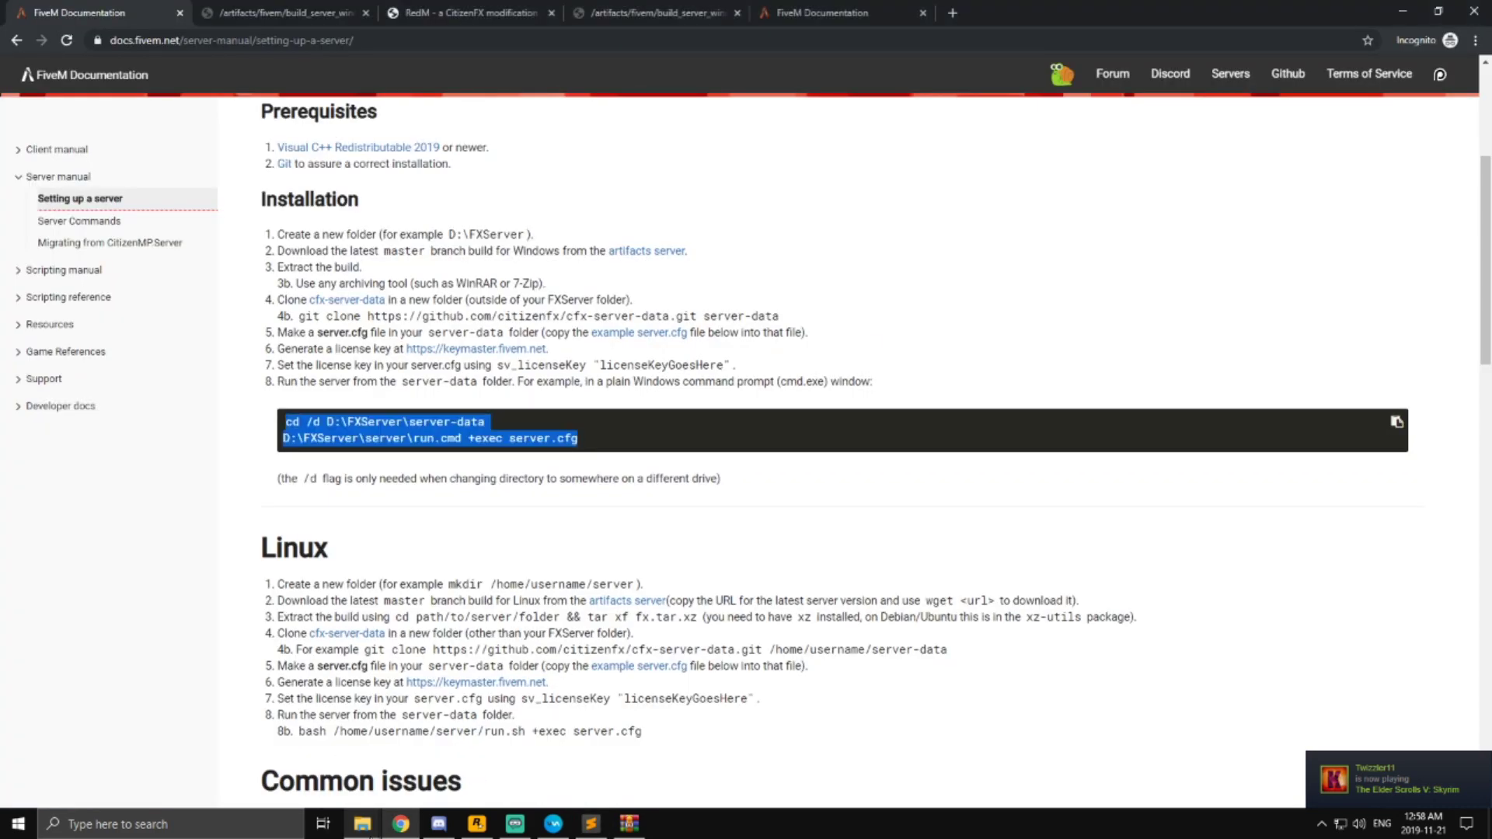
{"action": "mouse_move", "coordinate": [362, 824]}
{"action": "left_click", "coordinate": [447, 751]}
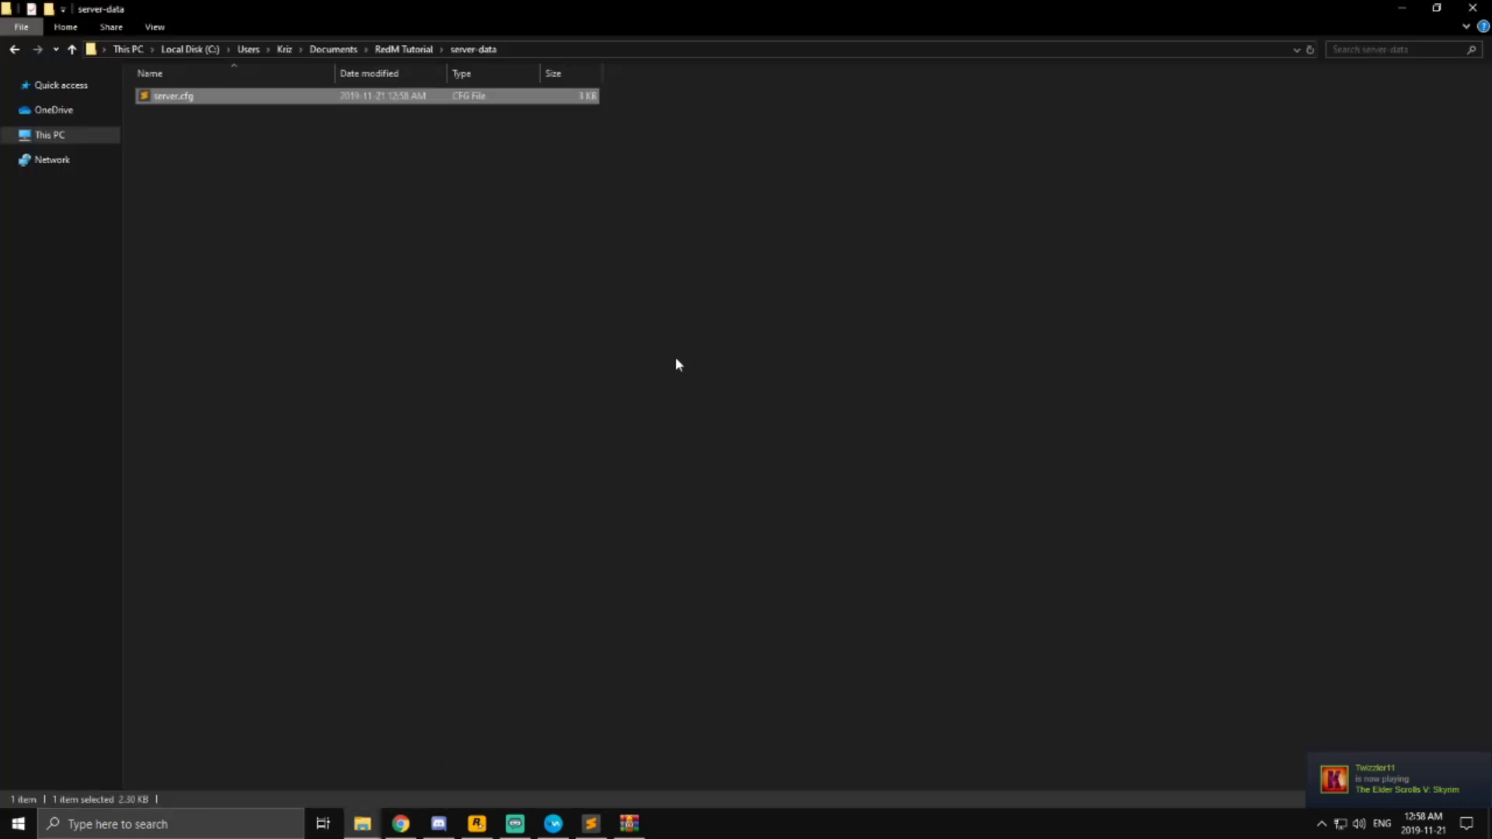
{"action": "left_click", "coordinate": [398, 49]}
{"action": "scroll", "coordinate": [373, 408], "scroll_direction": "down", "scroll_amount": 3}
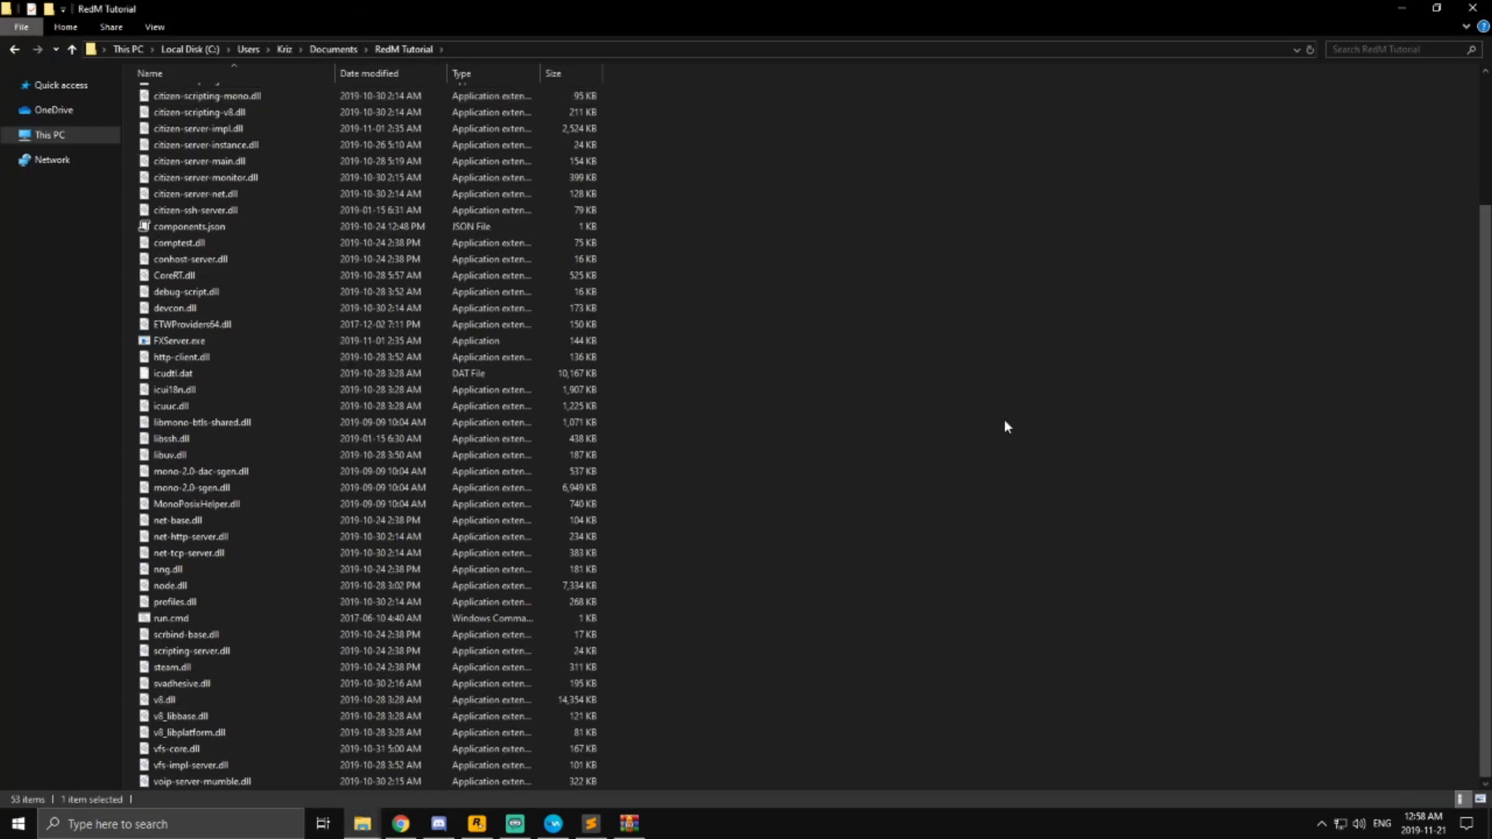
{"action": "right_click", "coordinate": [1032, 410]}
{"action": "mouse_move", "coordinate": [1096, 632]}
{"action": "left_click", "coordinate": [1270, 722]}
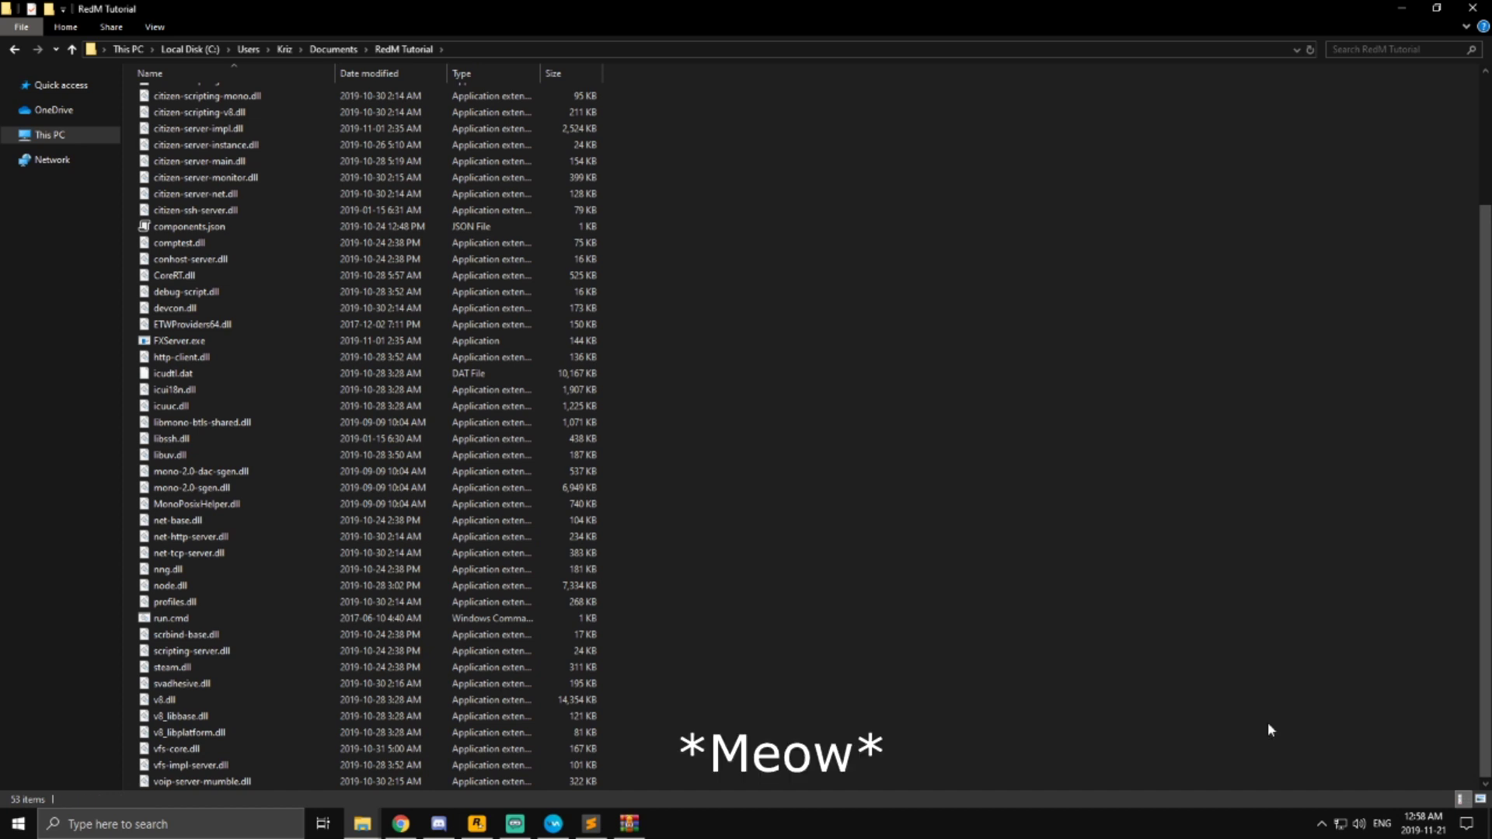
{"action": "type", "text": "cc"}
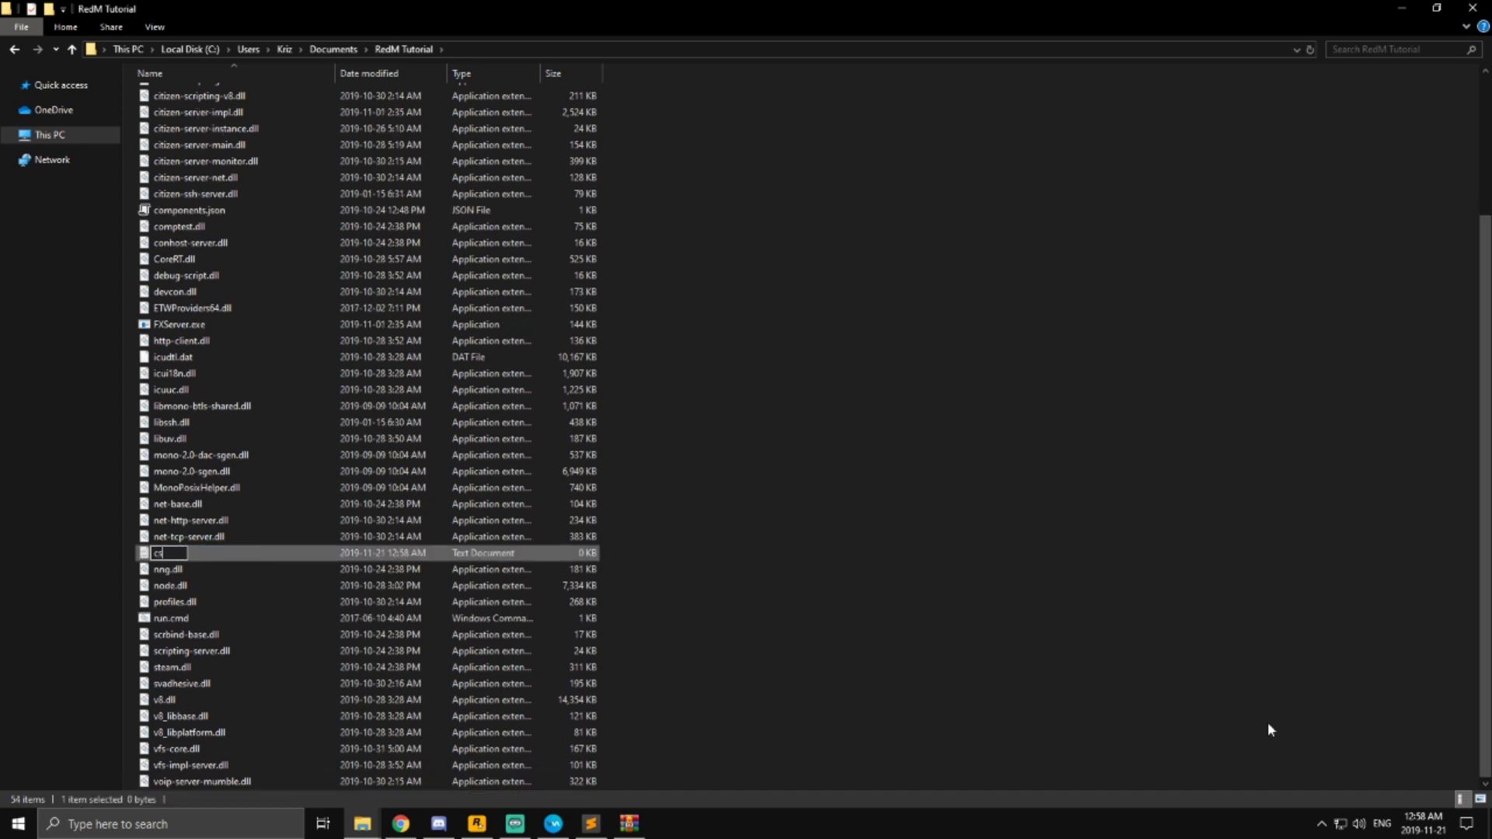
{"action": "type", "text": "art.bat"}
{"action": "key", "text": "Return"}
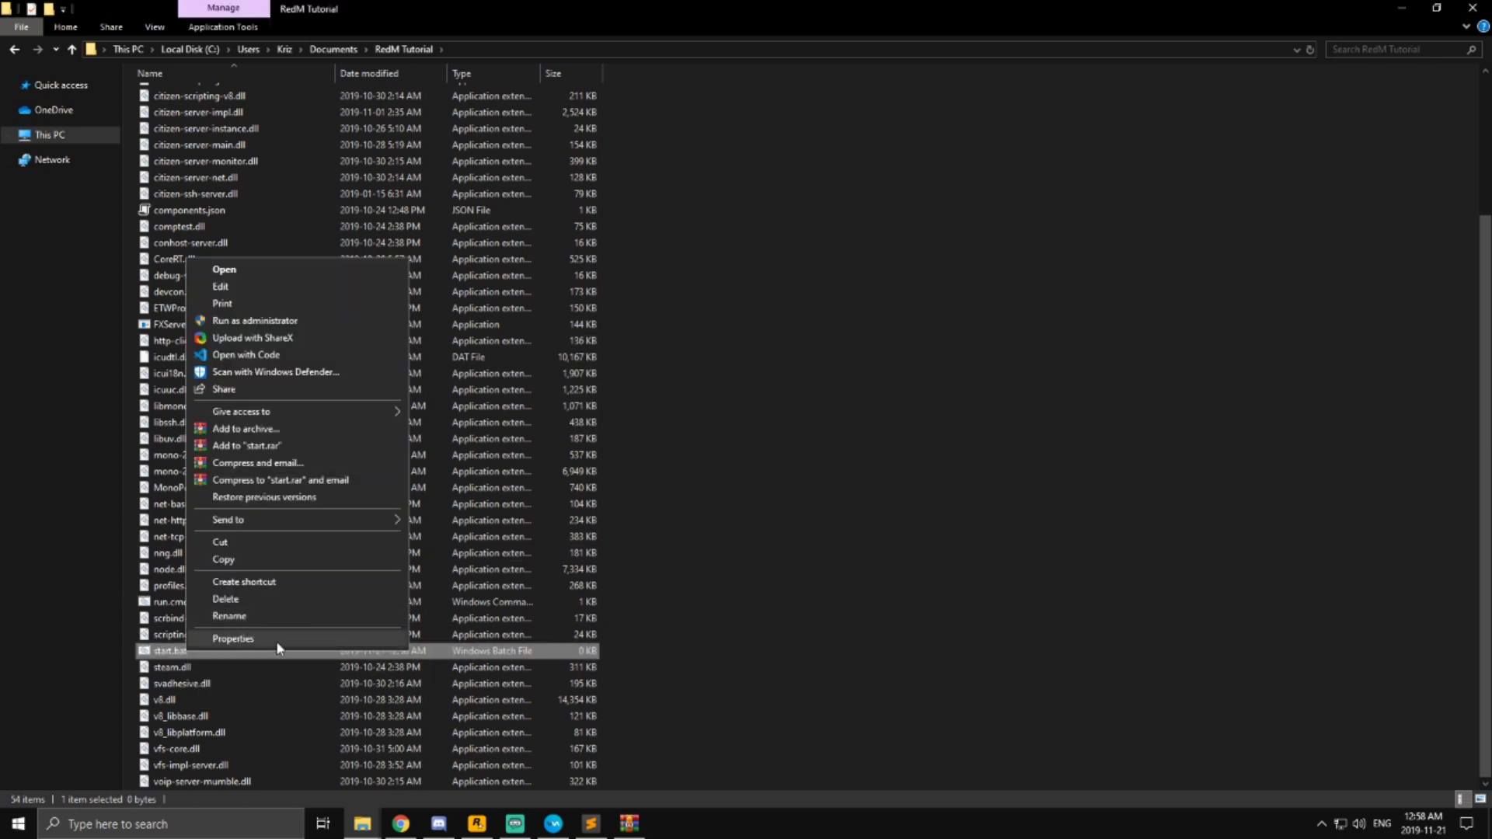
- Rename start.bat to Start RedM Server.bat
{"action": "right_click", "coordinate": [186, 653]}
{"action": "left_click", "coordinate": [230, 616]}
{"action": "type", "text": "Star"}
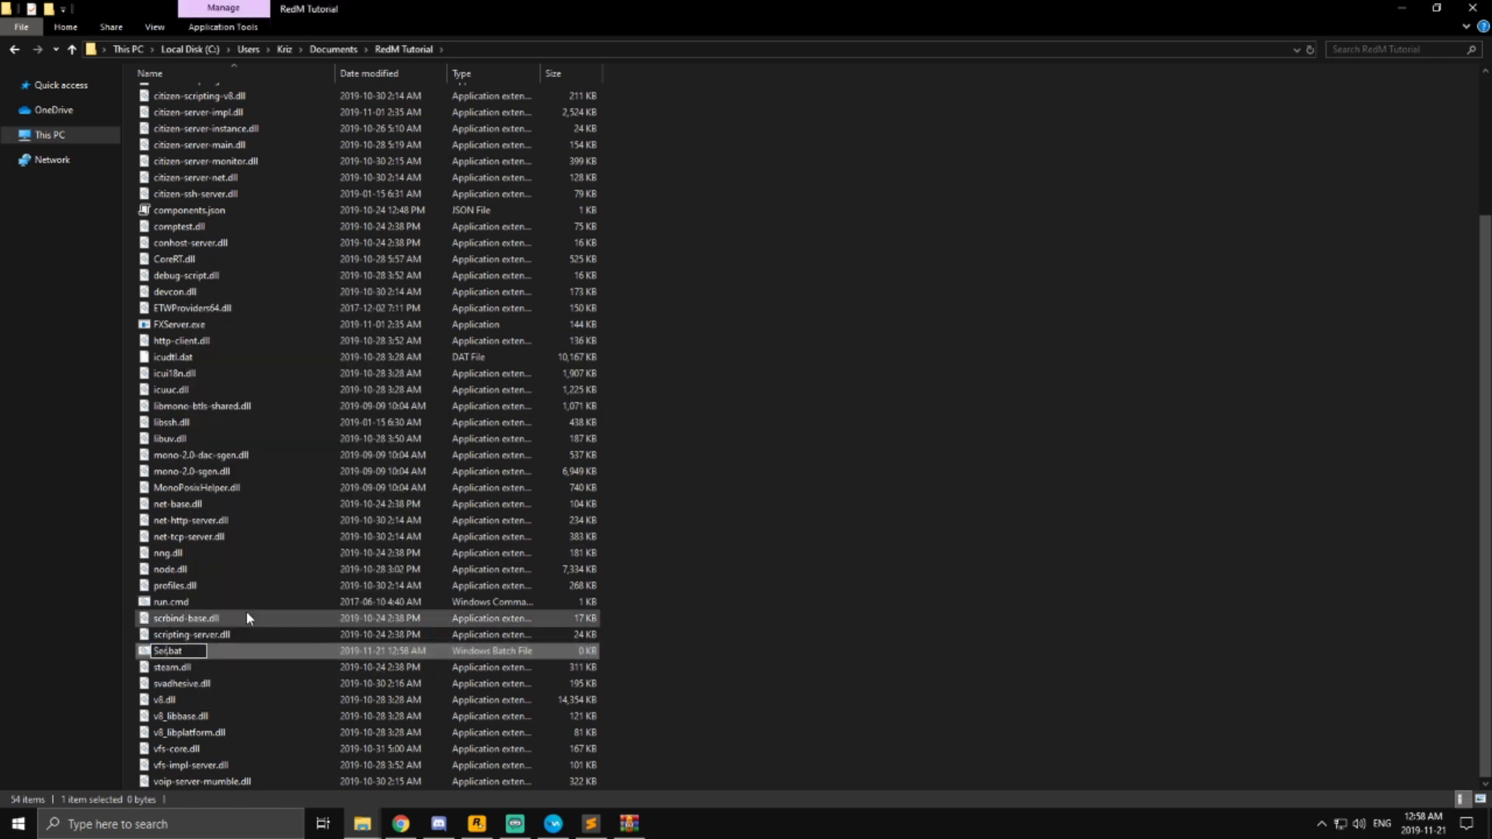
{"action": "type", "text": "t RedM Server"}
{"action": "key", "text": "Return"}
- Open Start RedM Server.bat for editing in Notepad and paste the copied cd and run.cmd +exec server.cfg commands
{"action": "right_click", "coordinate": [191, 655]}
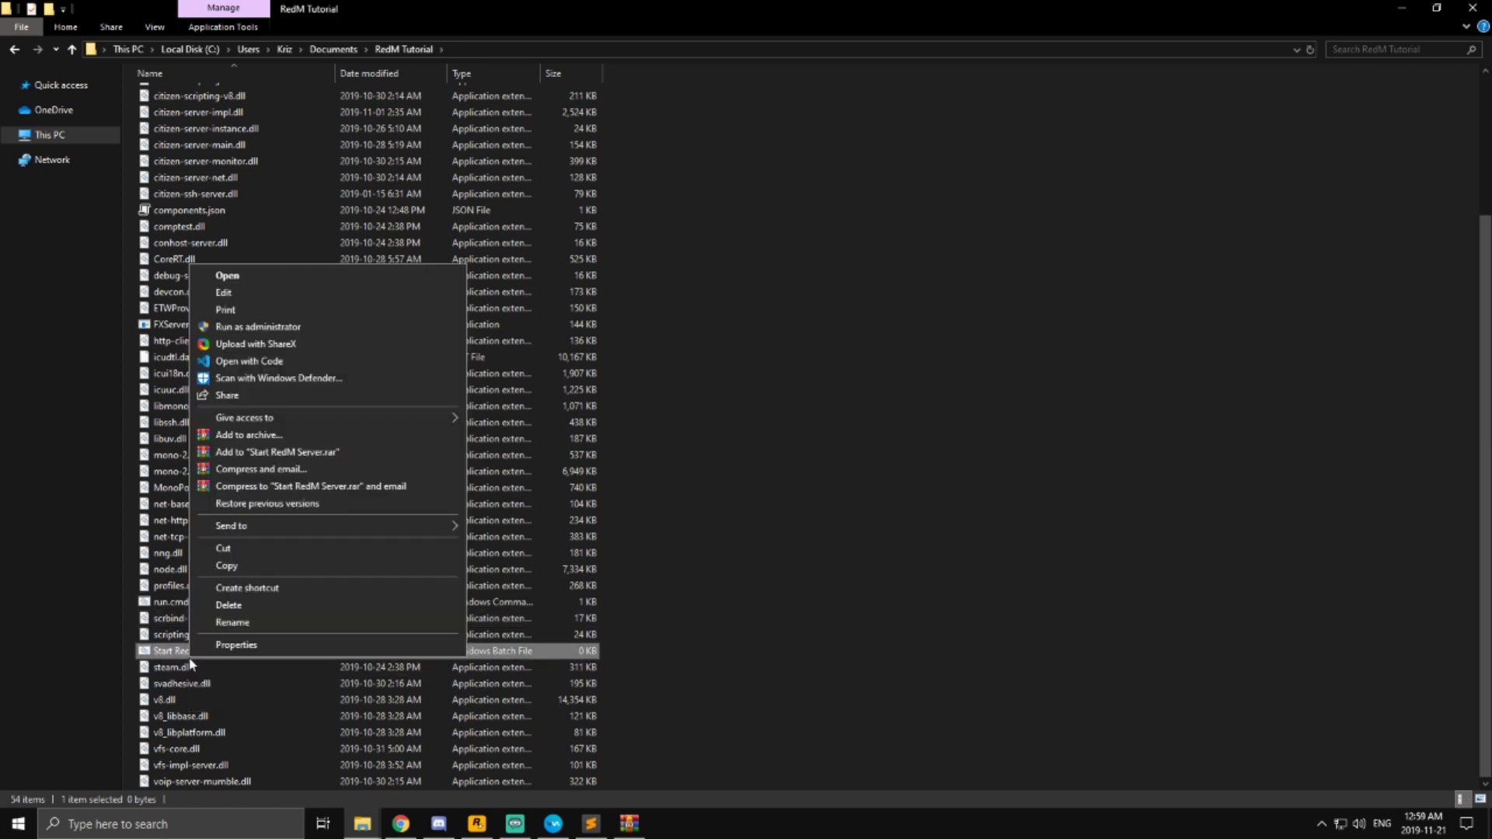
{"action": "left_click", "coordinate": [309, 294]}
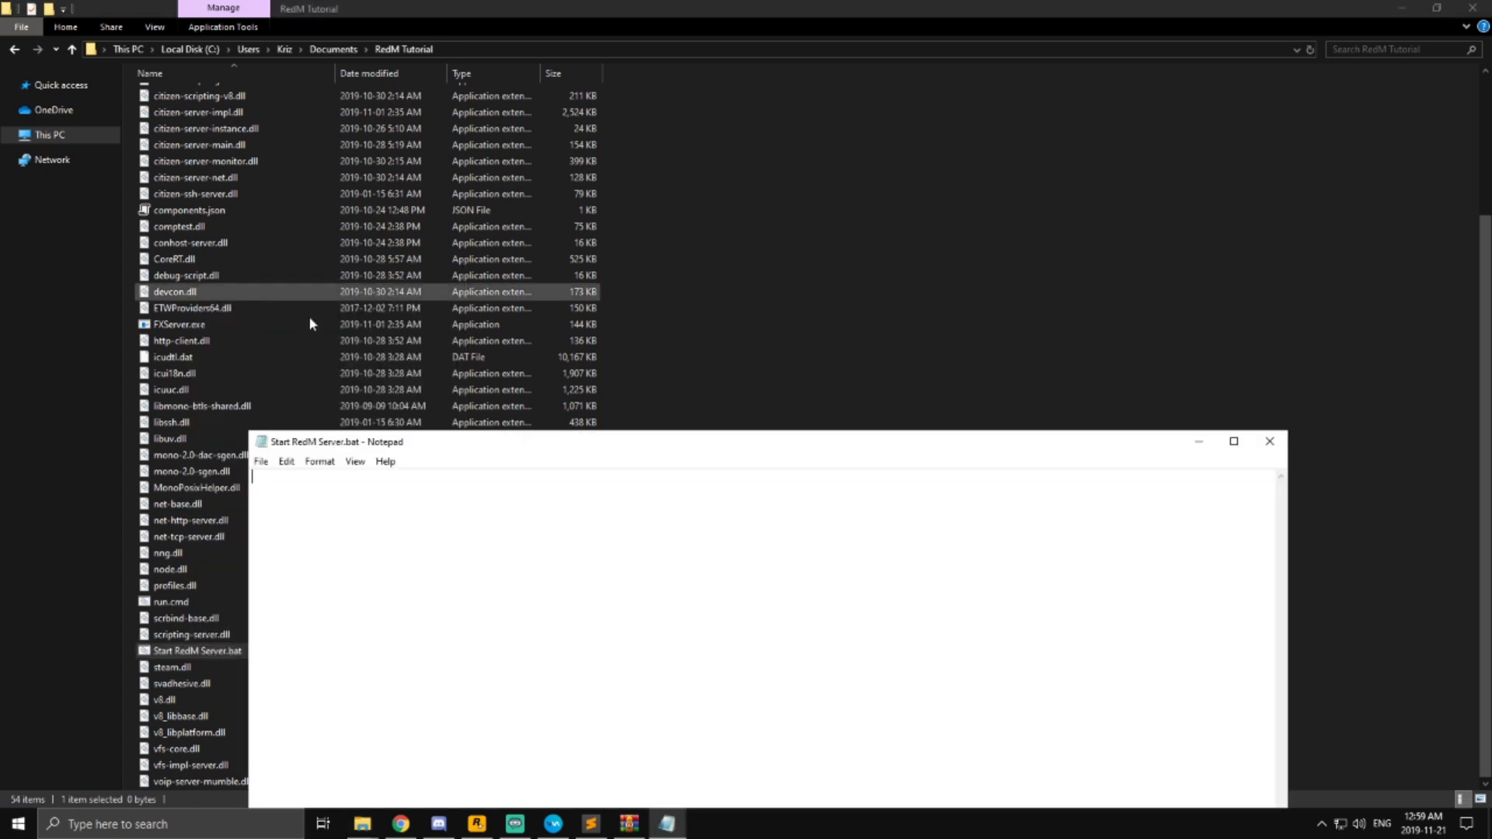
{"action": "type", "text": "cd /d D:\\FXServer\\server-data D:\\FXServer\\server\\run.cmd +exec server.cfg"}
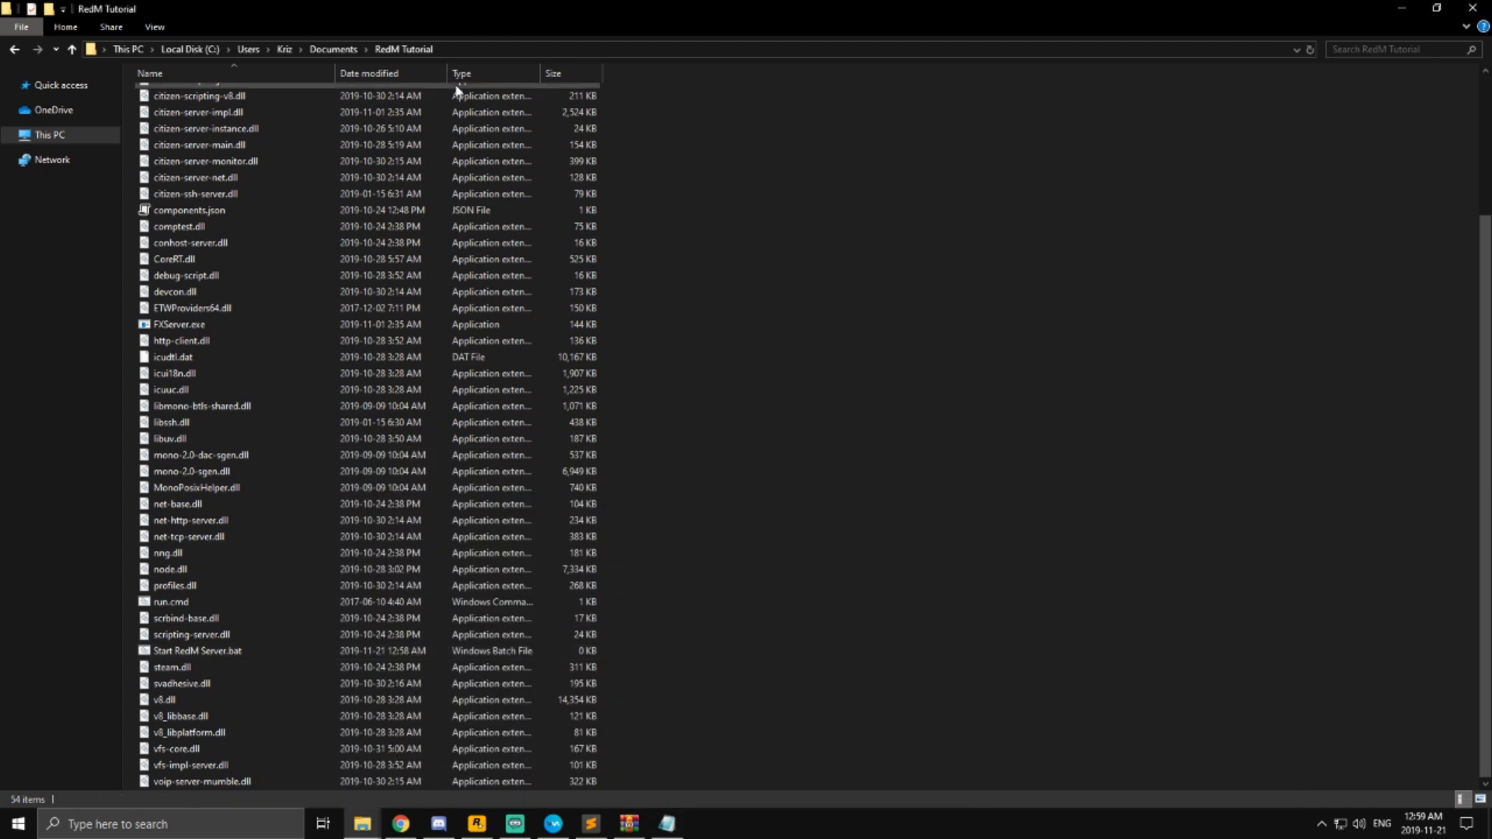
- Copy the RedM Tutorial folder path and use it to replace D:\FXServer\ in the batch file's cd line, keeping server-data at the end
{"action": "left_click", "coordinate": [541, 49]}
{"action": "key", "text": "ctrl+c"}
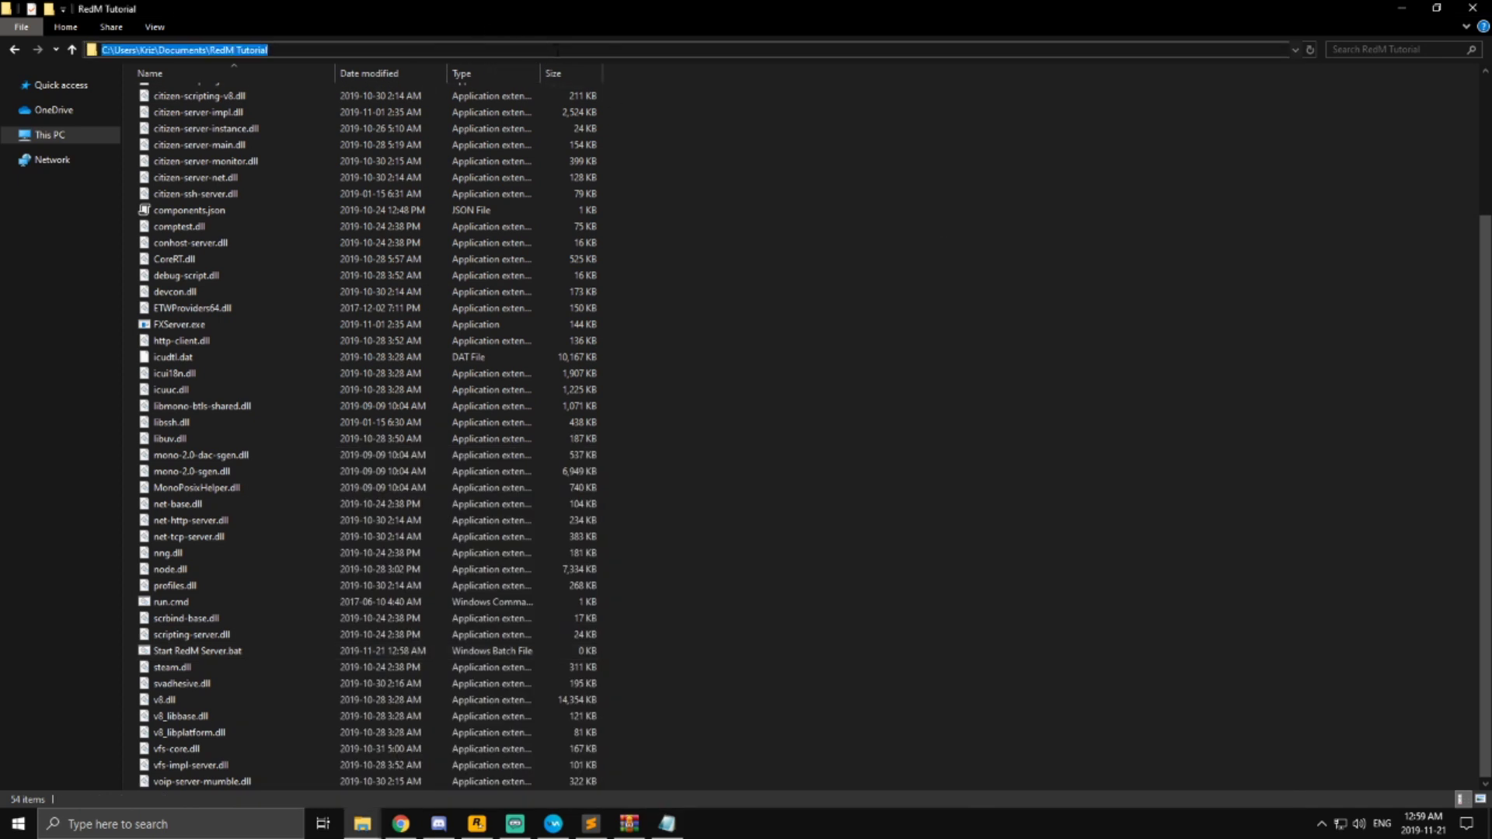
{"action": "left_click", "coordinate": [904, 189]}
{"action": "left_click", "coordinate": [667, 824]}
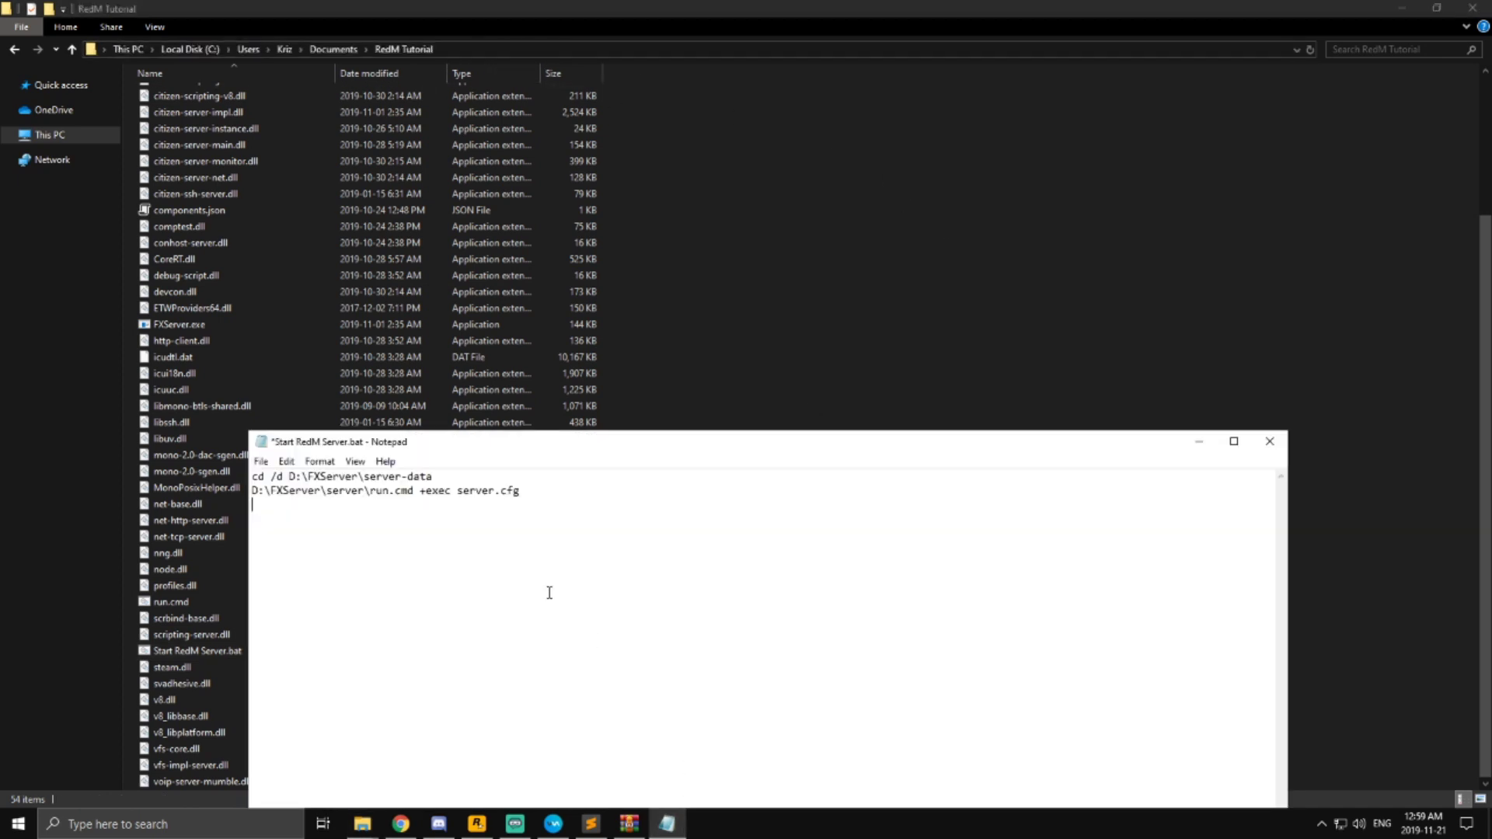
{"action": "left_click_drag", "start_coordinate": [290, 476], "coordinate": [359, 476]}
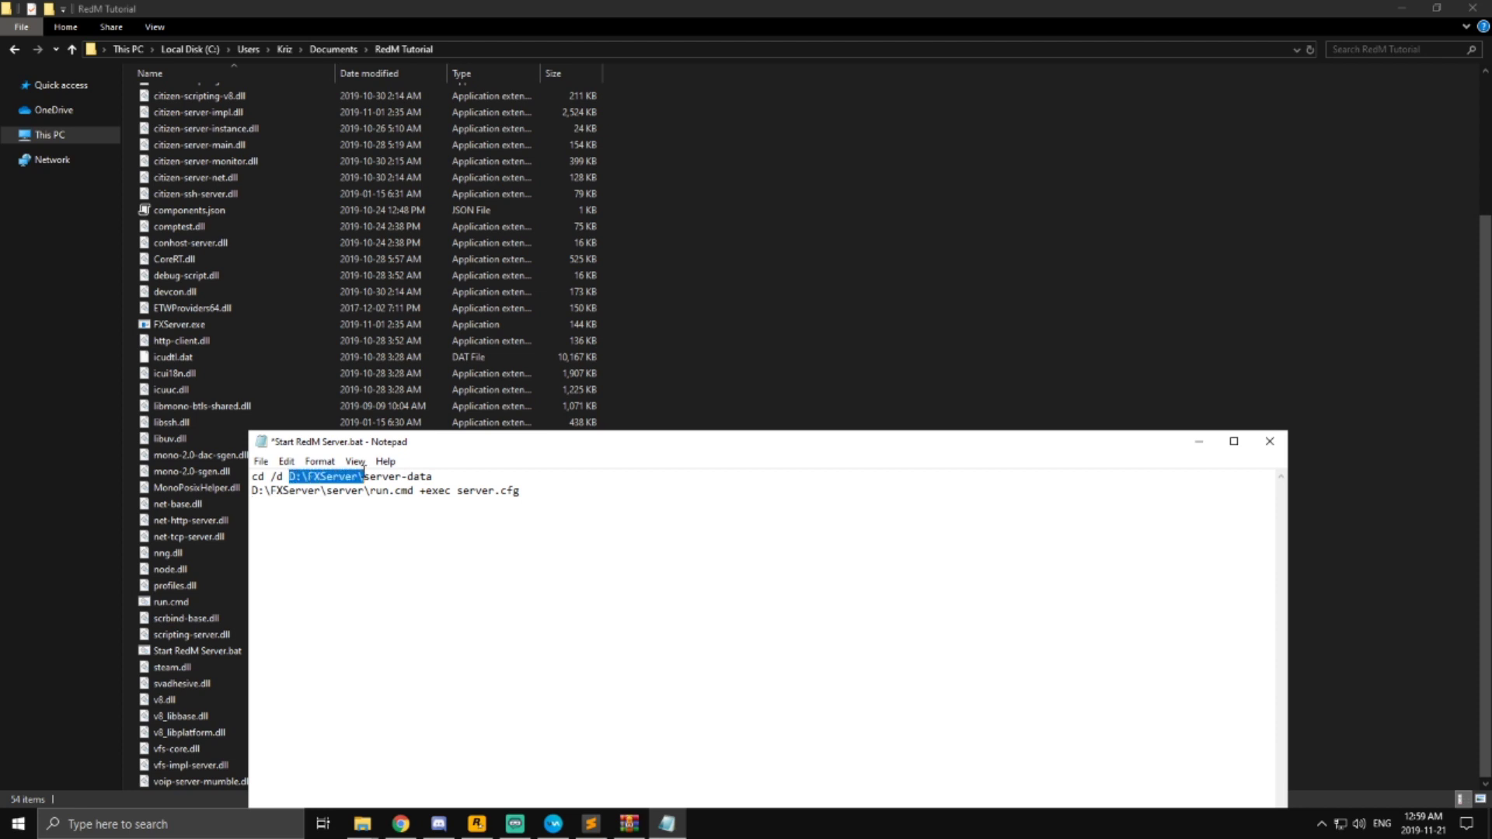
{"action": "key", "text": "ctrl+v"}
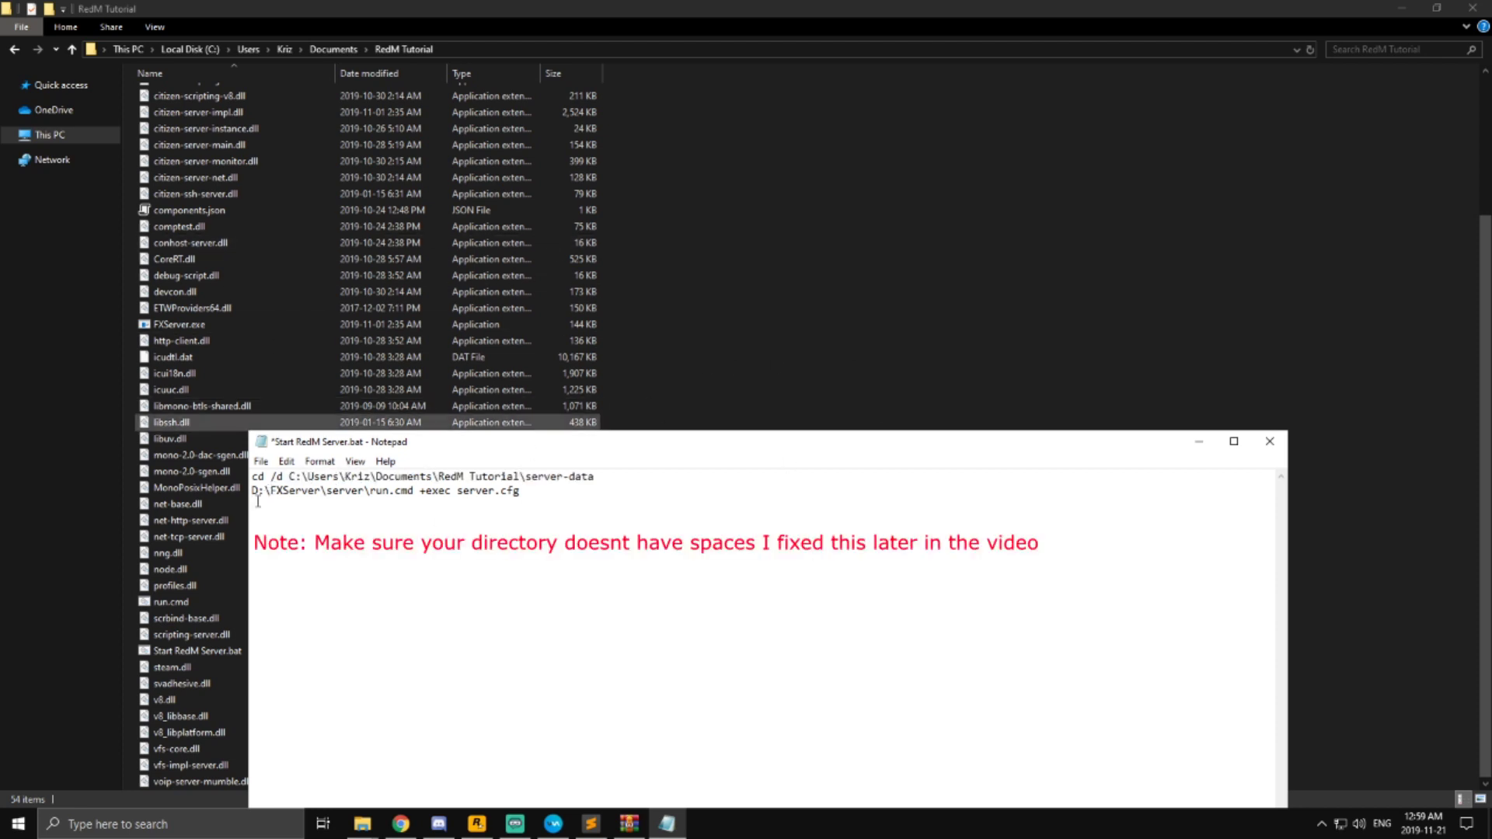
- Compare the D:\FXServer\server path in the run.cmd line with the server-data path in the cd line
{"action": "left_click_drag", "start_coordinate": [252, 491], "coordinate": [365, 490]}
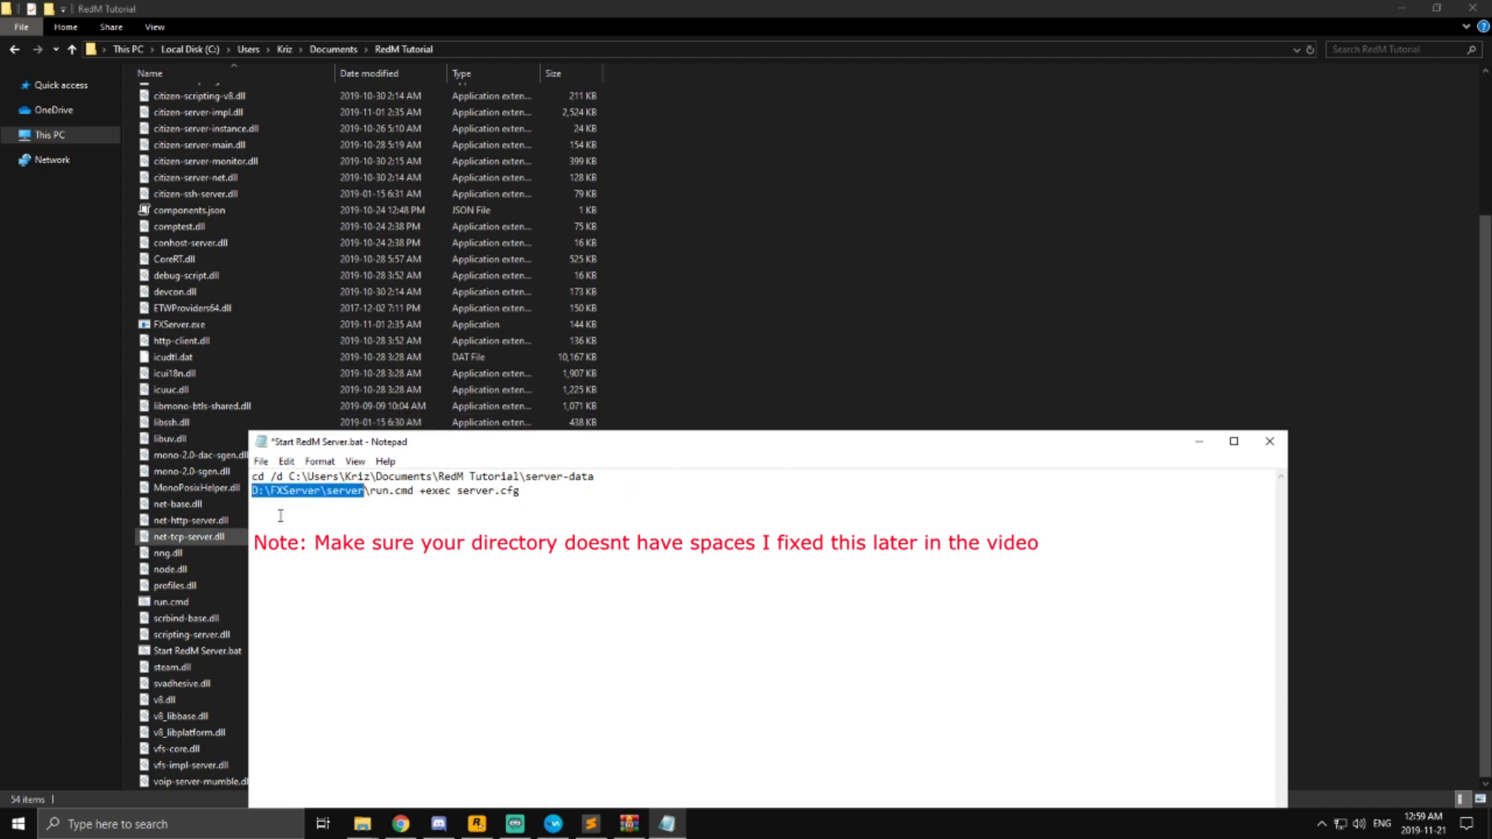
{"action": "left_click", "coordinate": [443, 480]}
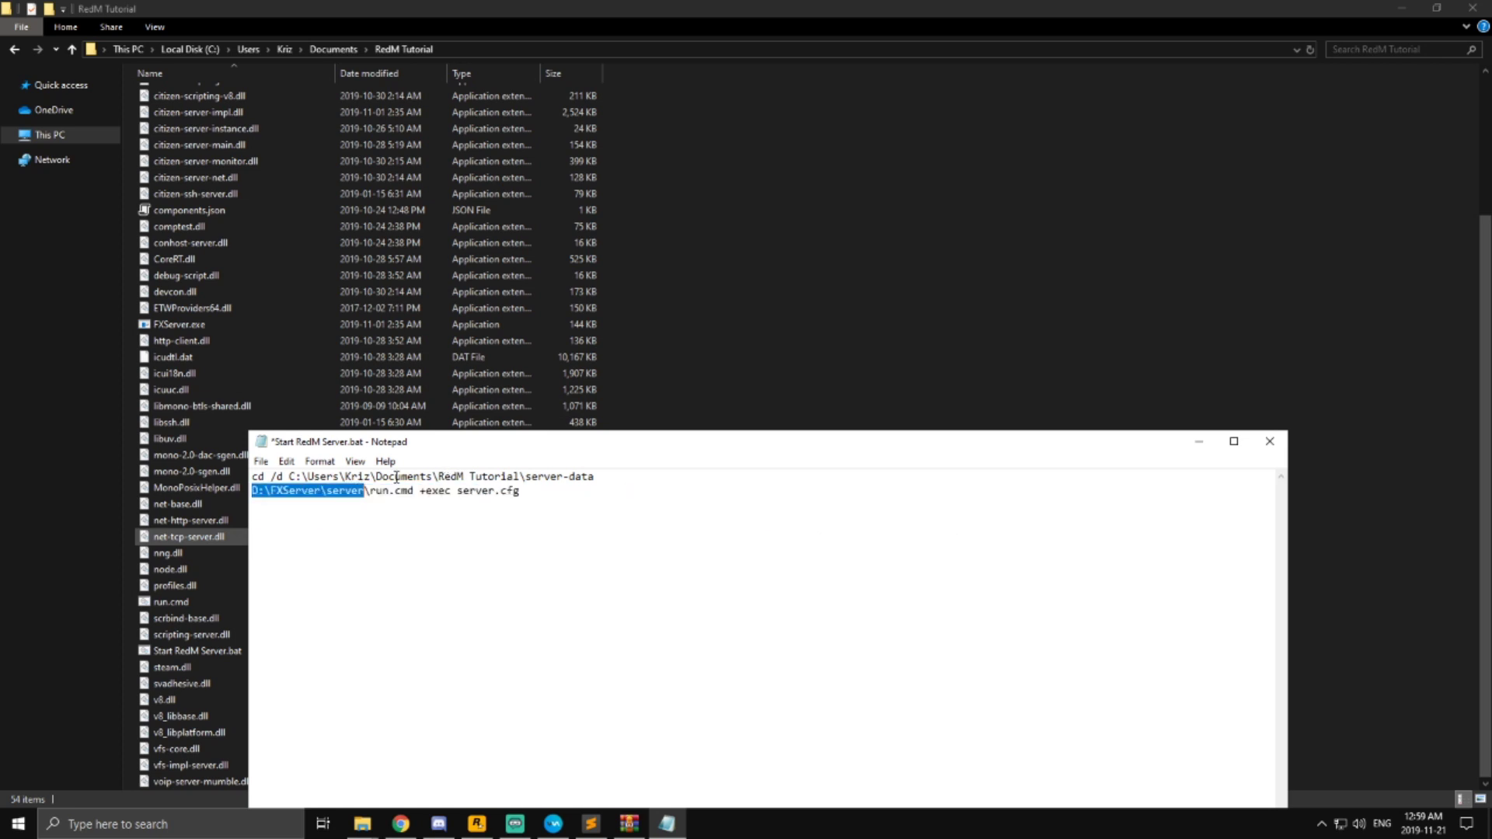
{"action": "left_click_drag", "start_coordinate": [532, 477], "coordinate": [626, 476]}
{"action": "left_click", "coordinate": [626, 476]}
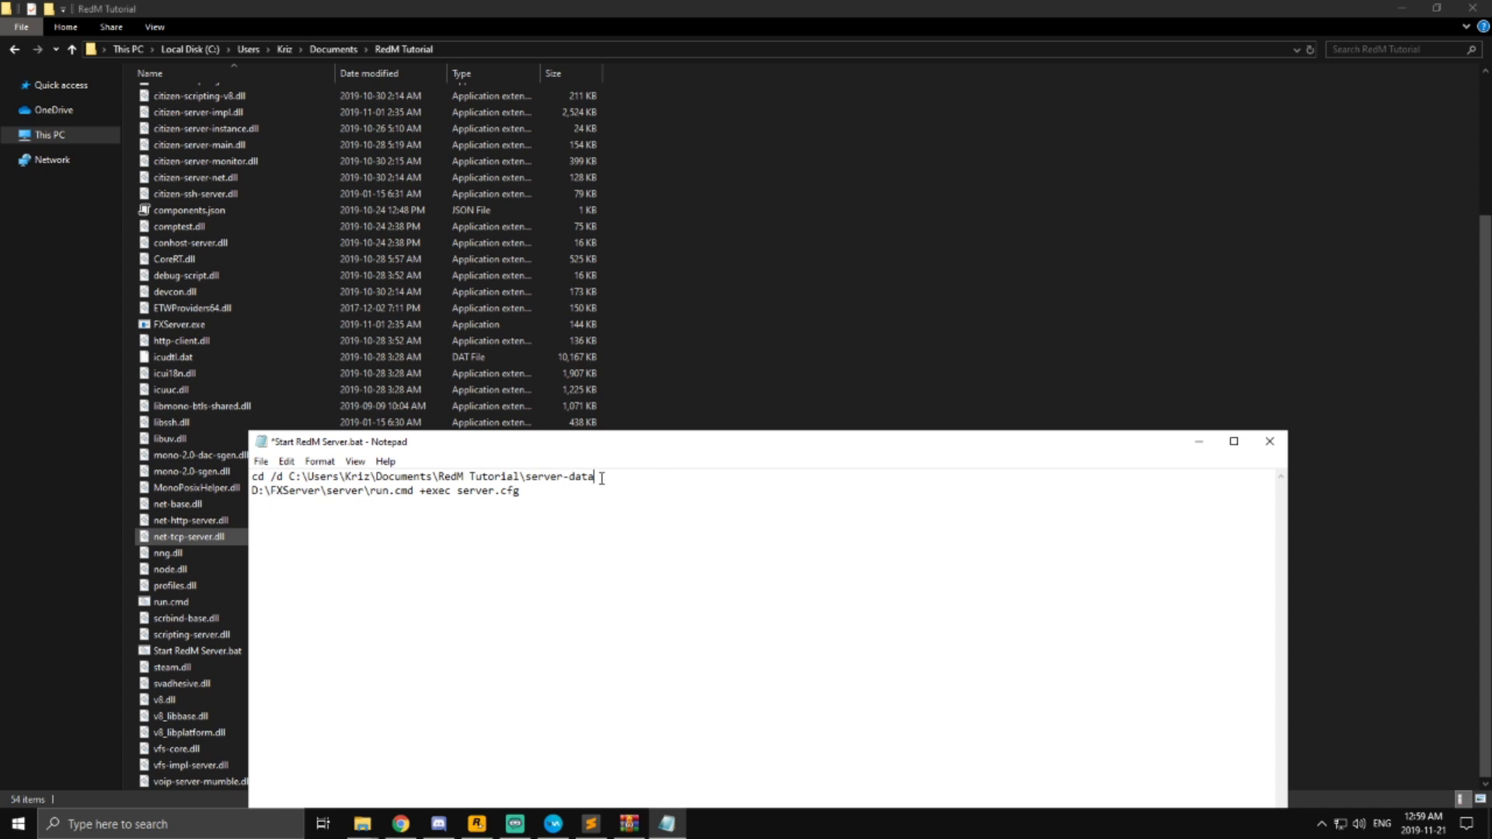
- Replace D:\FXServer\server in the run.cmd line with the copied RedM Tutorial folder path, then save and close the batch file
{"action": "left_click_drag", "start_coordinate": [366, 492], "coordinate": [250, 492]}
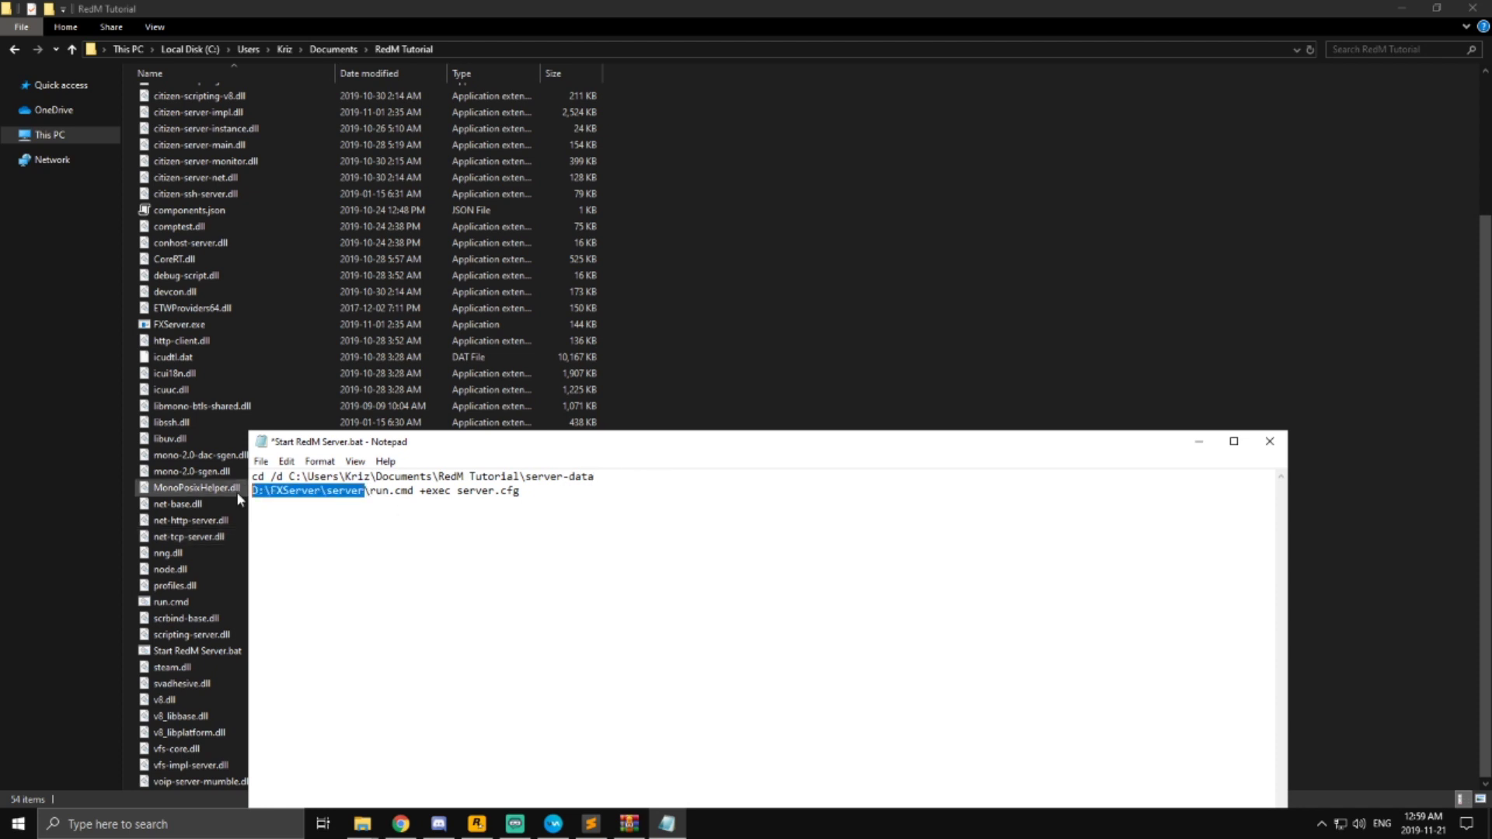
{"action": "key", "text": "ctrl+v"}
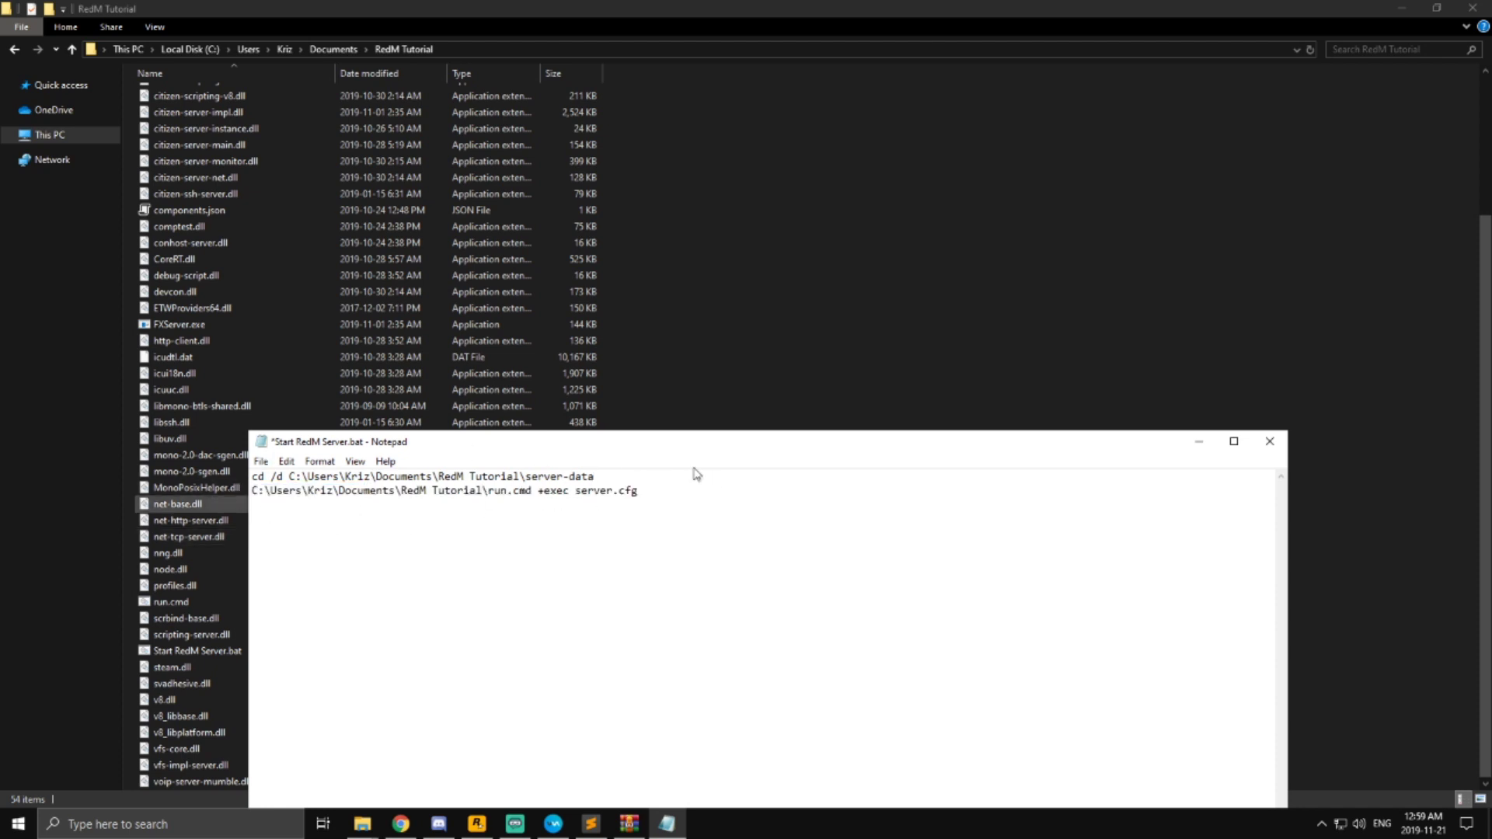
{"action": "key", "text": "ctrl+s"}
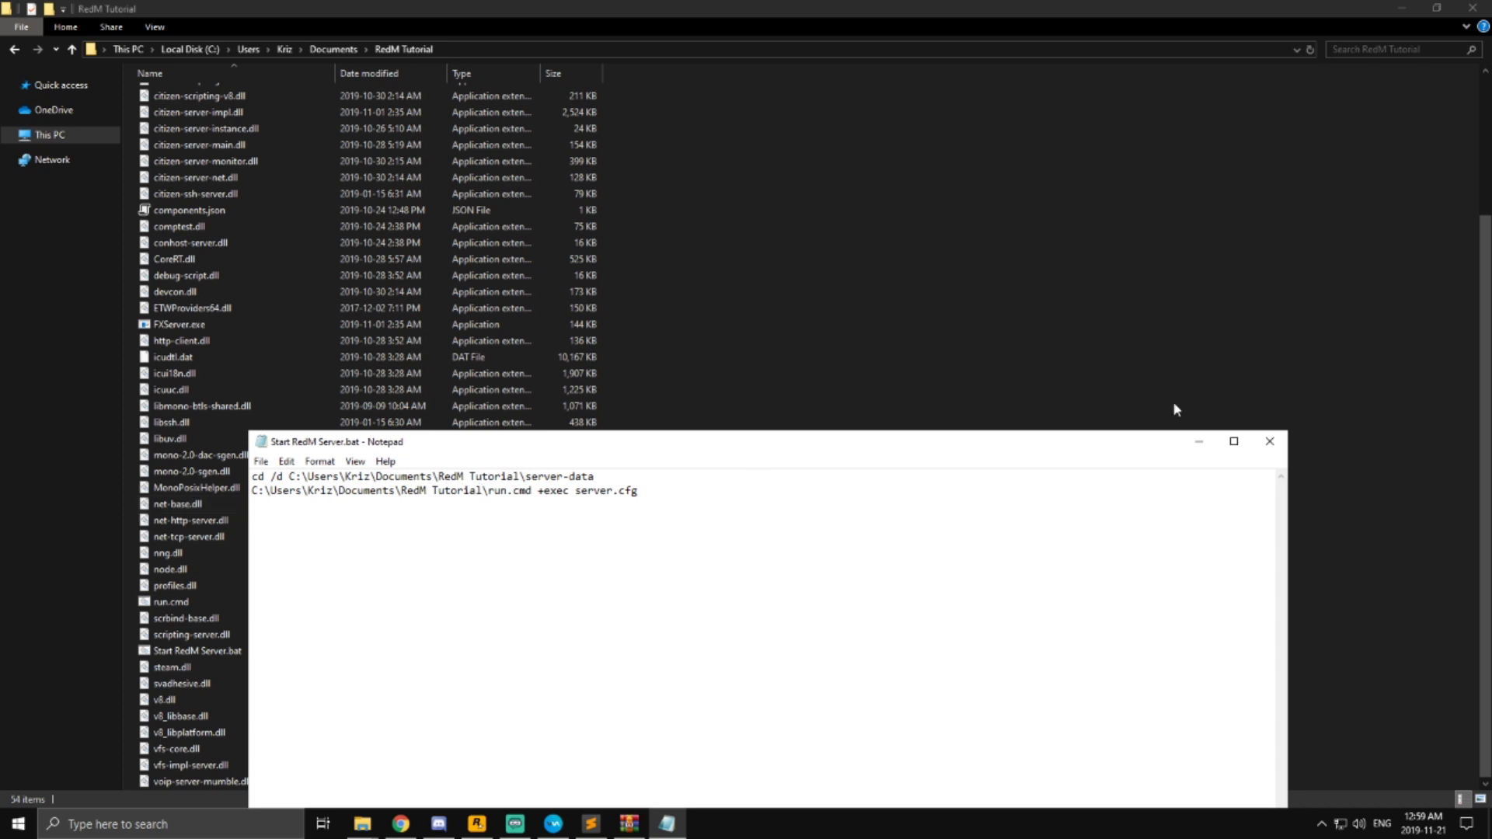
{"action": "left_click", "coordinate": [1270, 444]}
- Check the server-data folder for server.cfg, run Start RedM Server.bat from the main folder and dismiss the error dialog
{"action": "scroll", "coordinate": [466, 311], "scroll_direction": "up", "scroll_amount": 5}
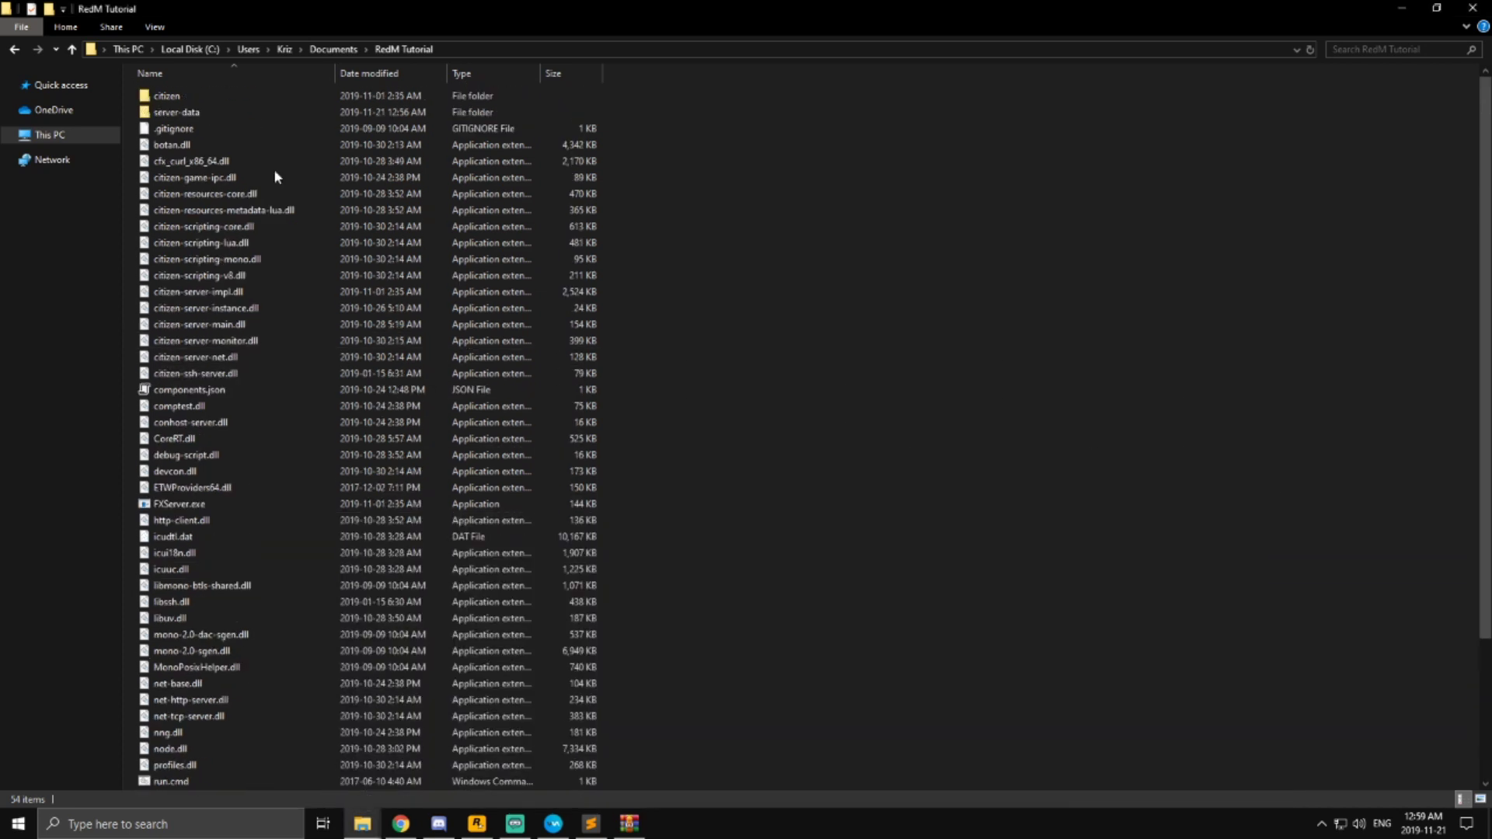
{"action": "left_click", "coordinate": [206, 114]}
{"action": "double_click", "coordinate": [209, 115]}
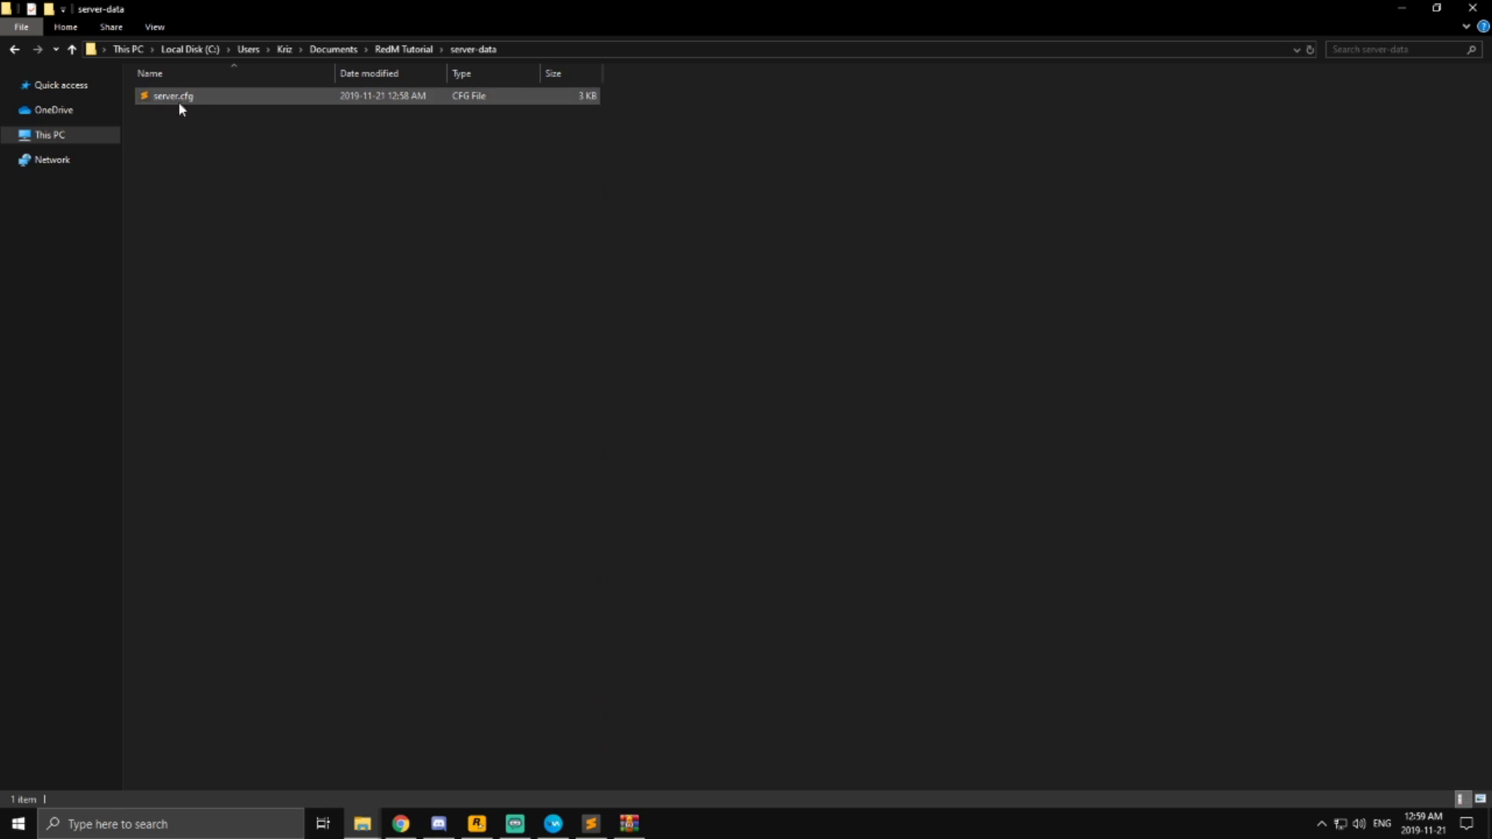
{"action": "left_click", "coordinate": [403, 49]}
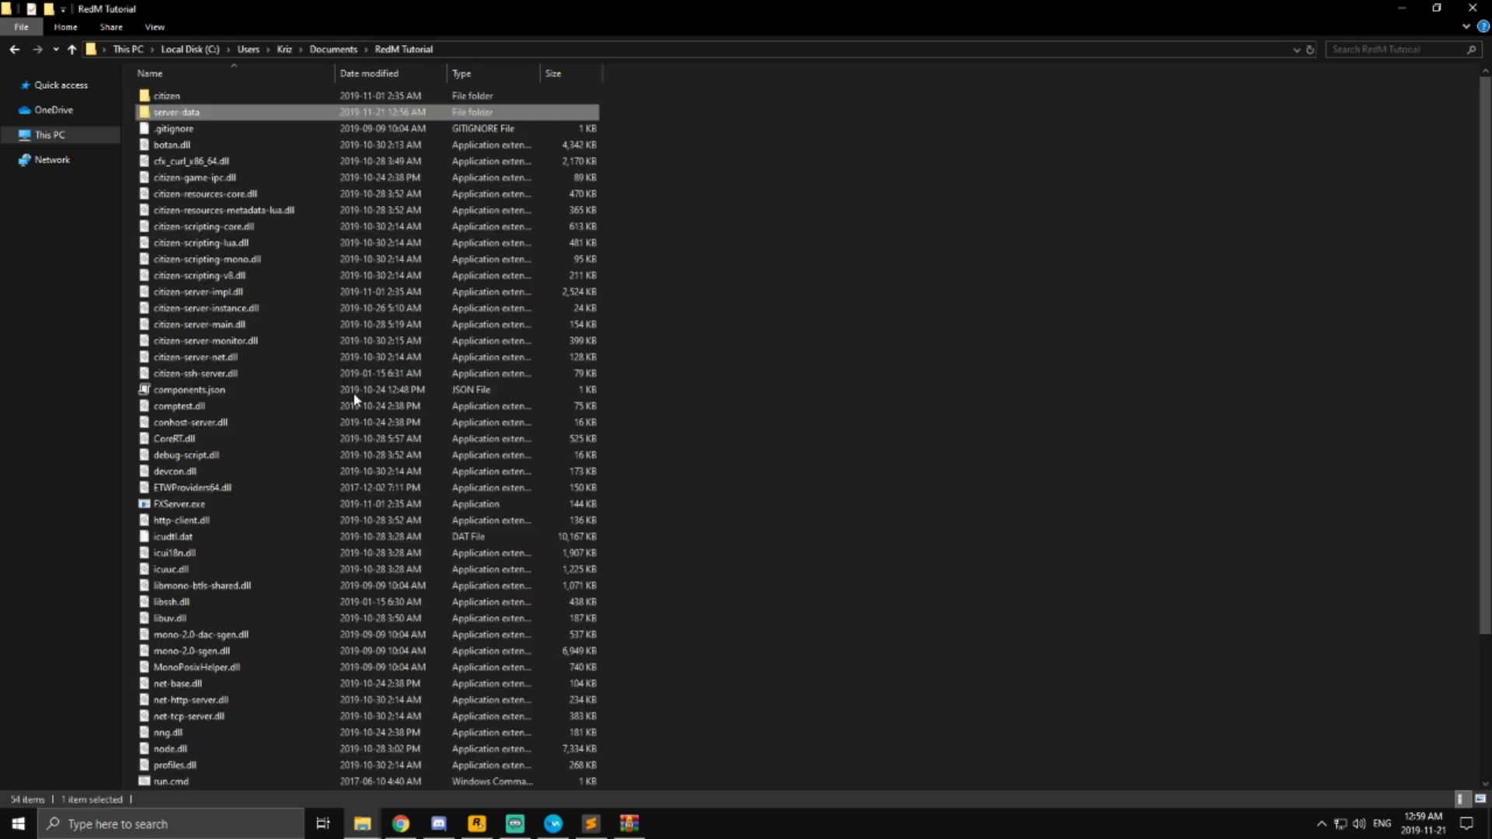
{"action": "scroll", "coordinate": [358, 398], "scroll_direction": "down", "scroll_amount": 4}
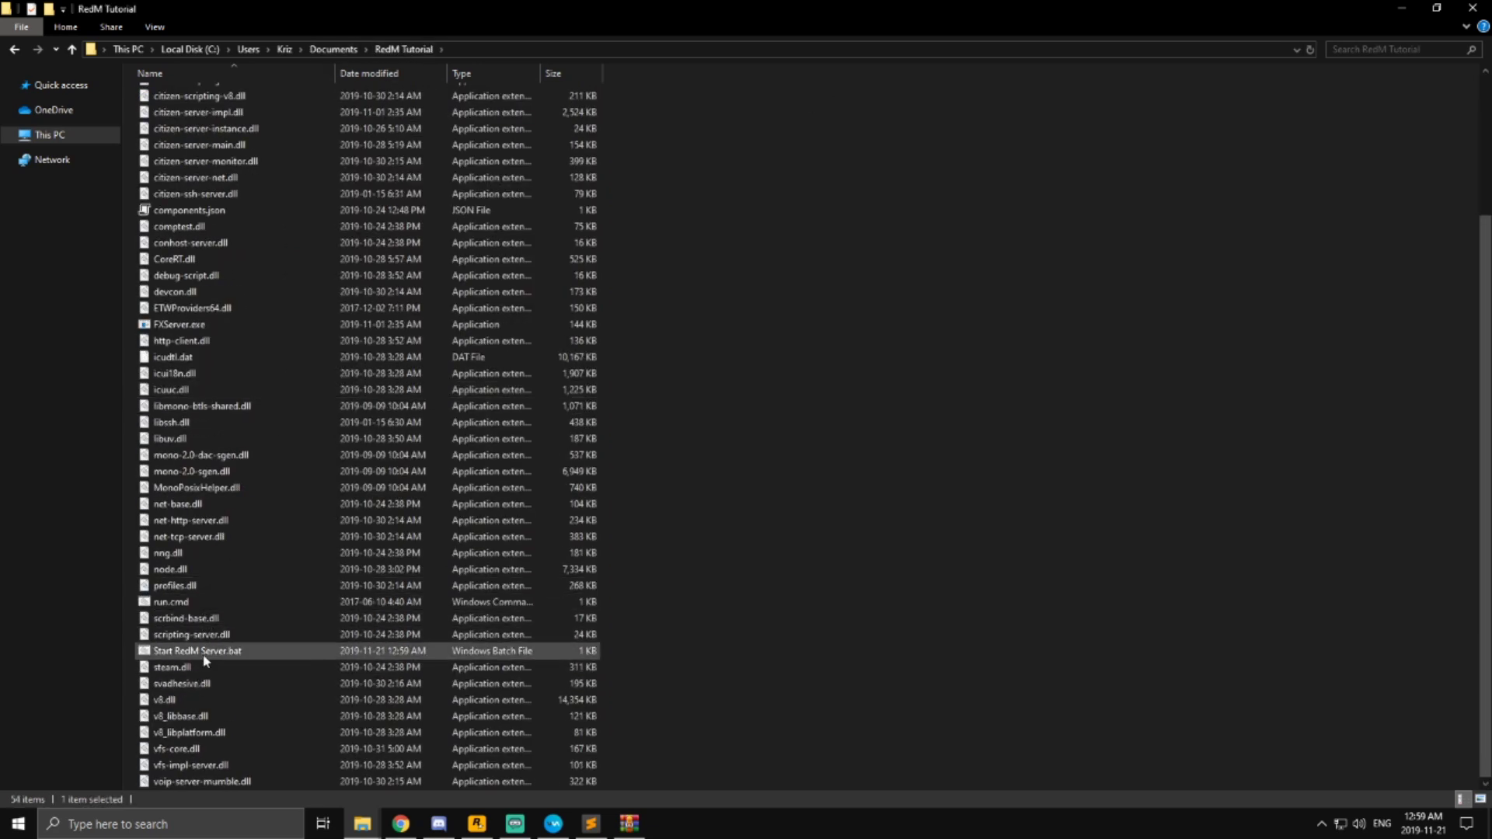
{"action": "double_click", "coordinate": [203, 650]}
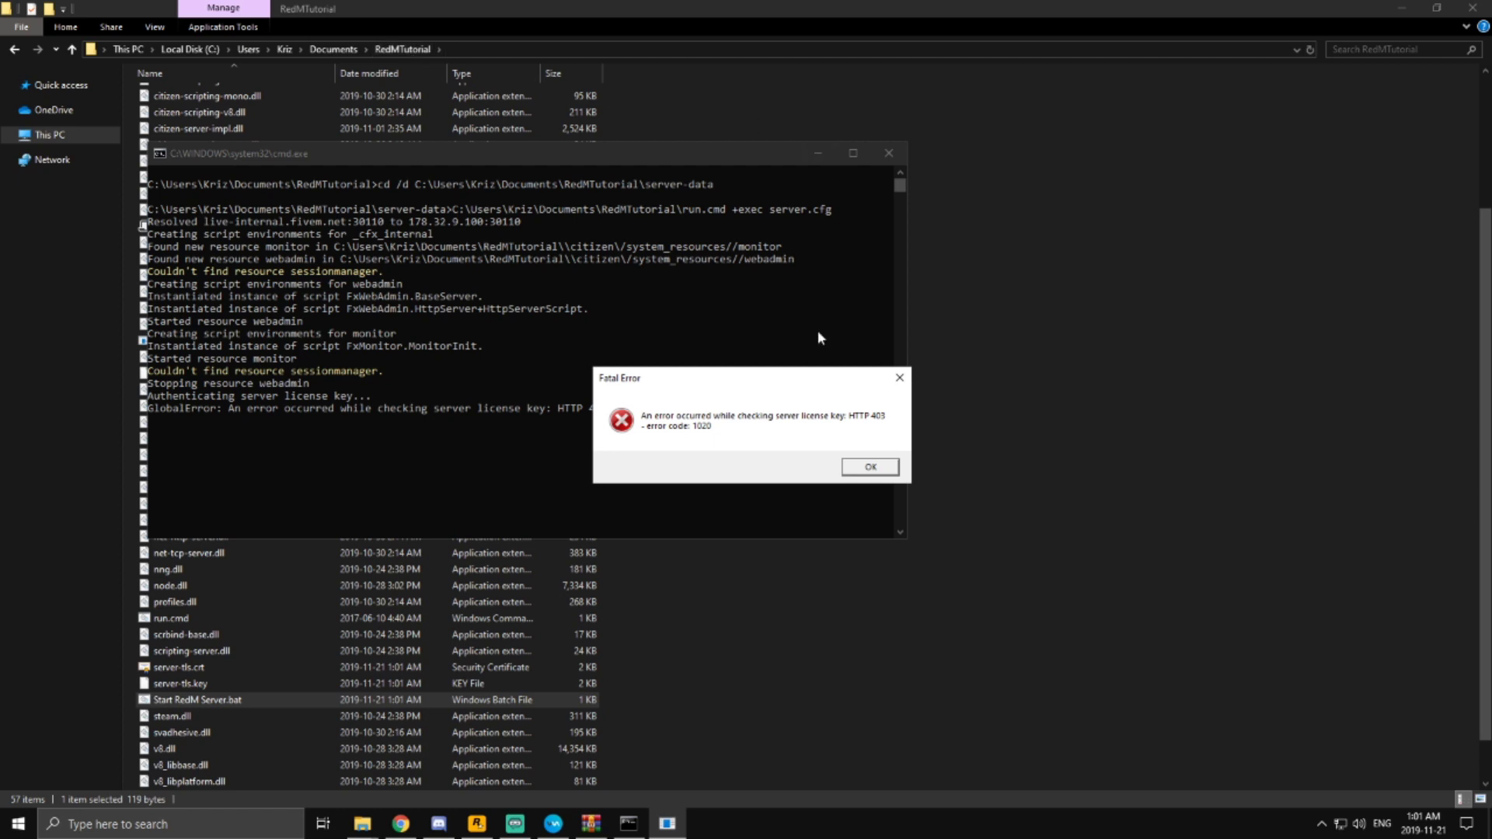
{"action": "left_click", "coordinate": [871, 468]}
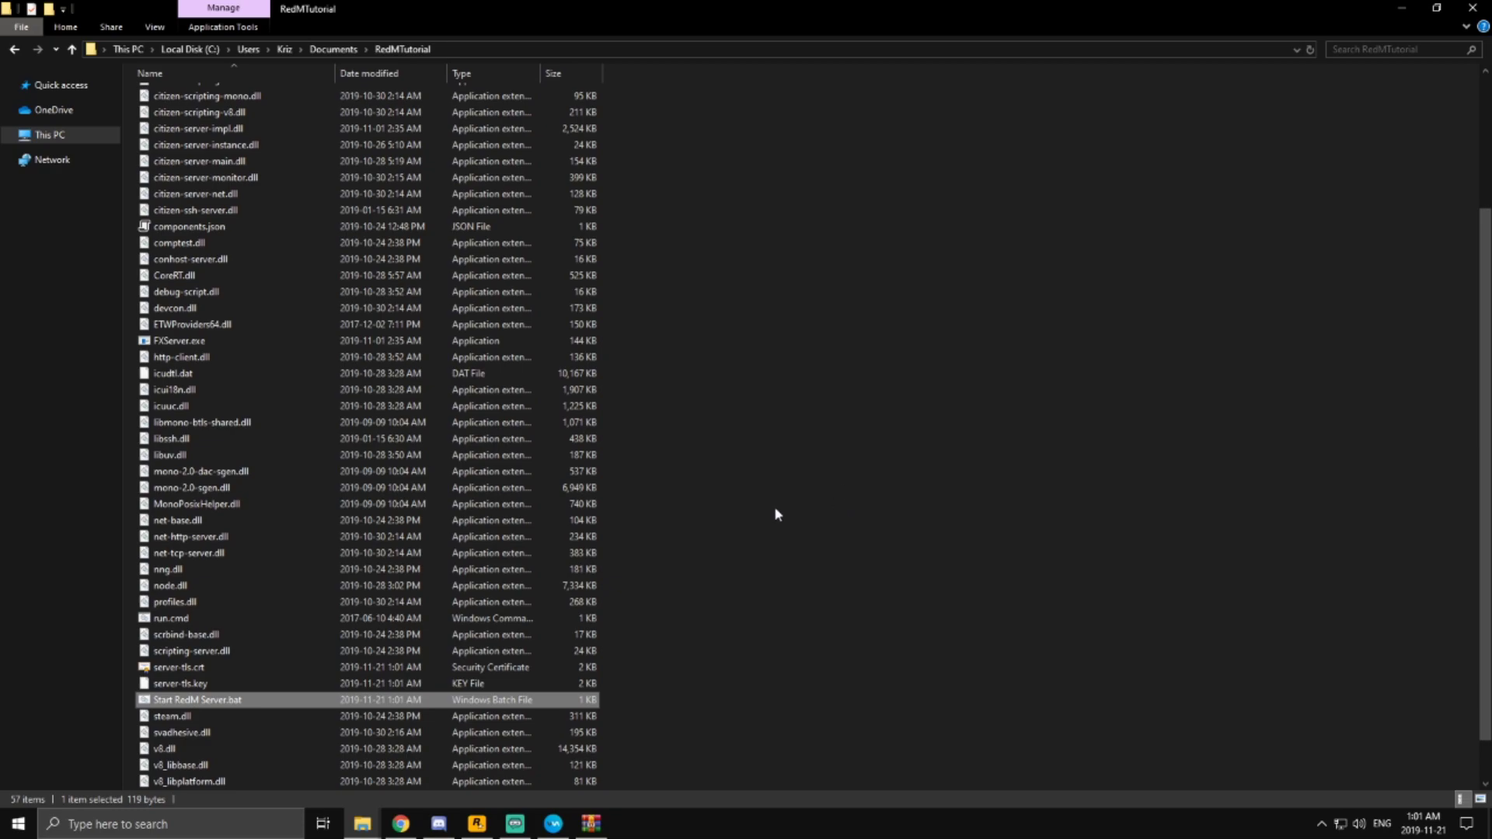
- Open server.cfg from server-data, replace changeme on the sv_licenseKey line with the server license key, then save and close the file
{"action": "left_click", "coordinate": [777, 482]}
{"action": "scroll", "coordinate": [564, 552], "scroll_direction": "up", "scroll_amount": 4}
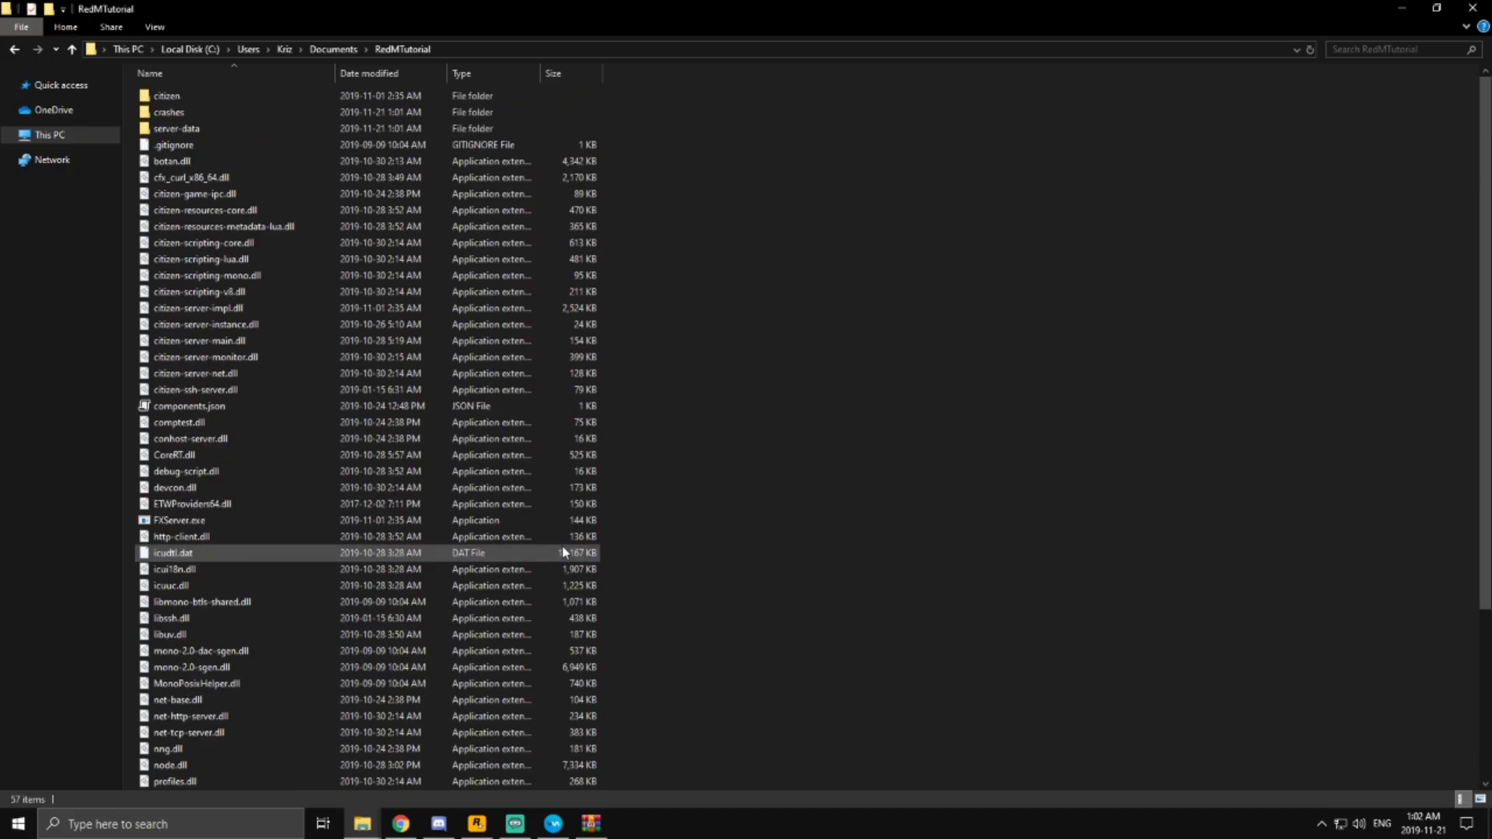
{"action": "double_click", "coordinate": [210, 129]}
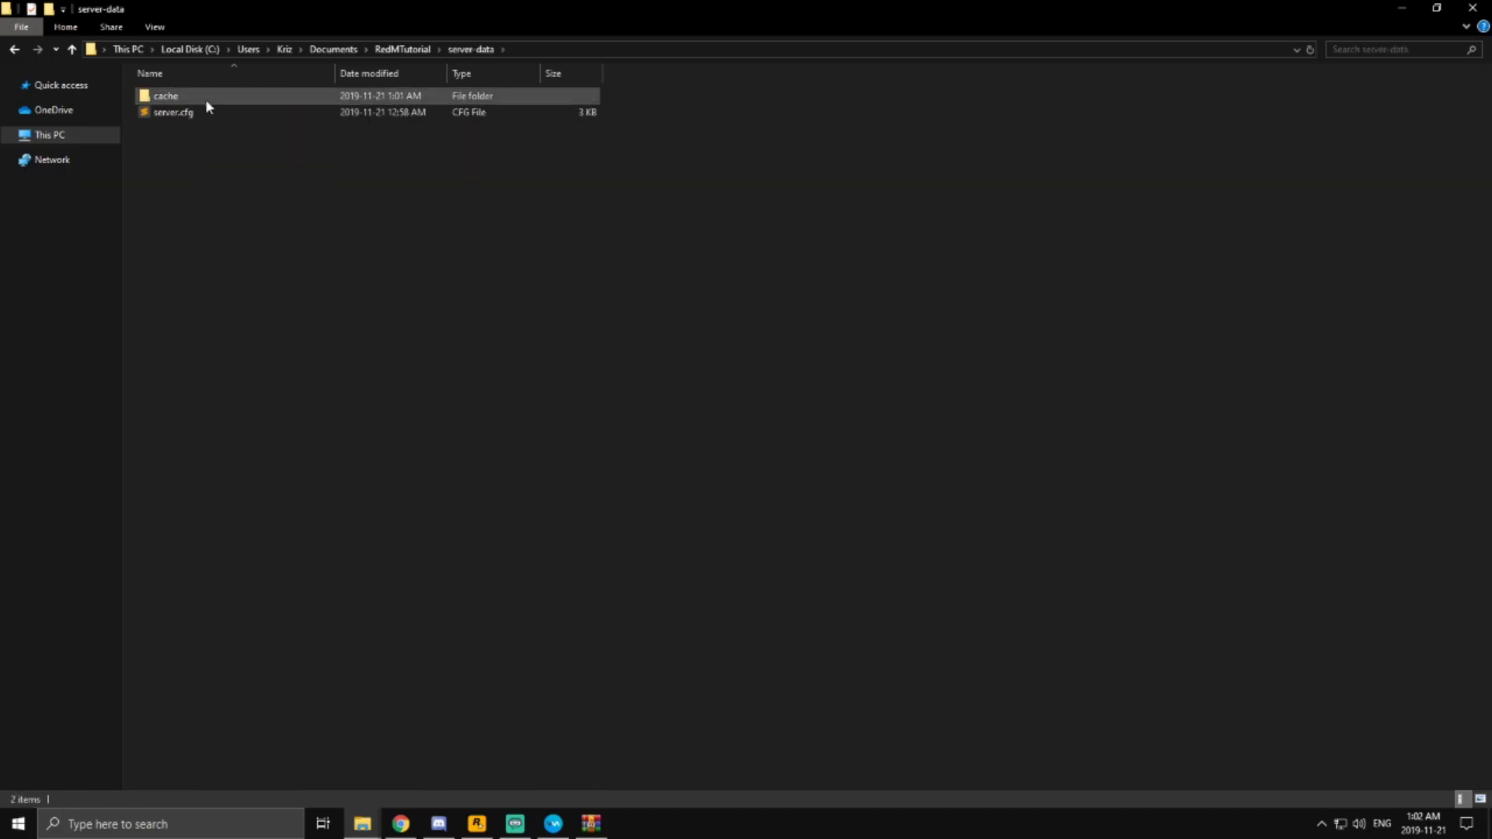
{"action": "double_click", "coordinate": [211, 114]}
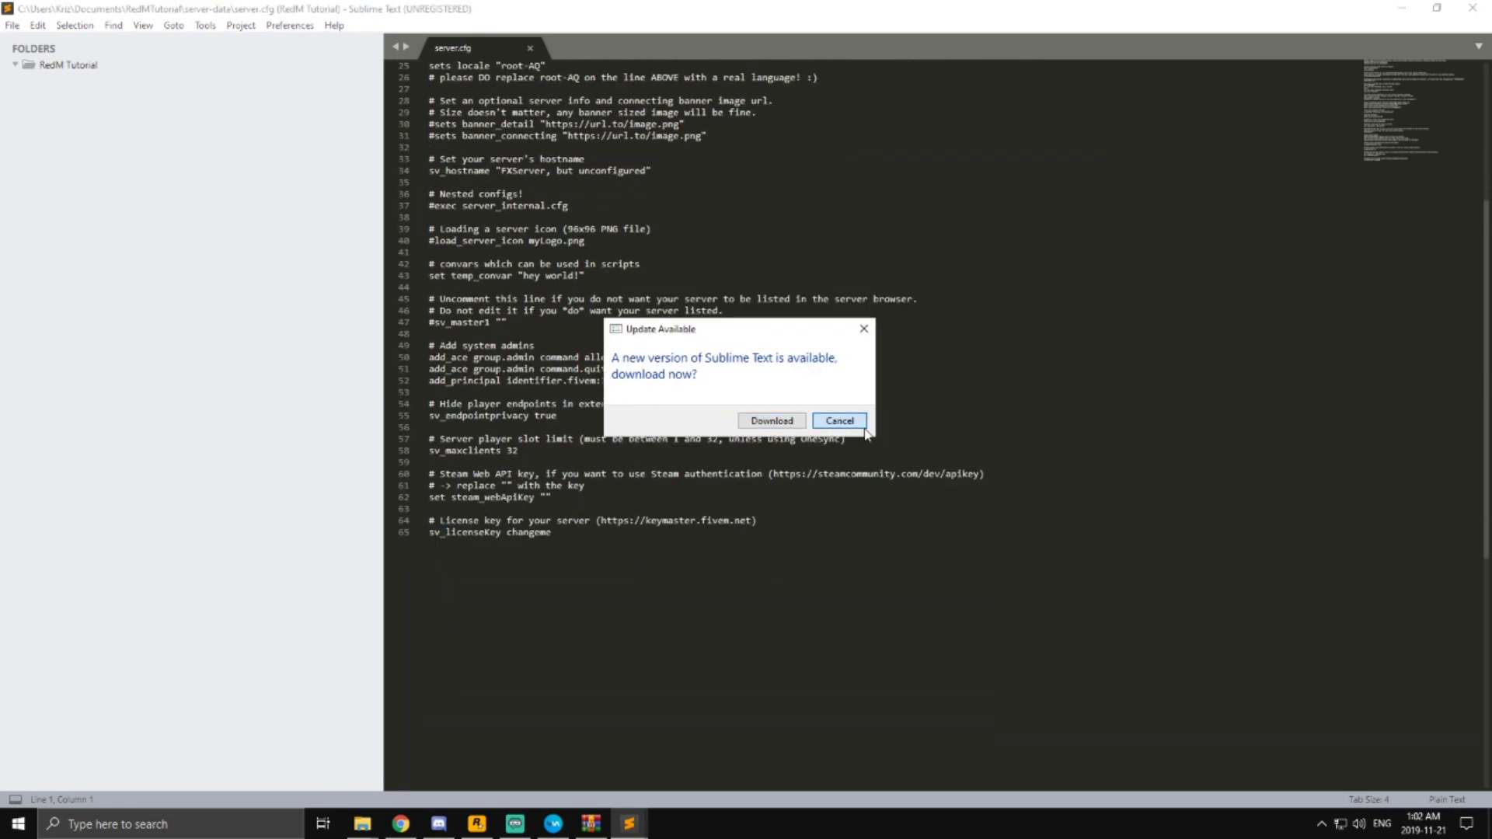
{"action": "left_click", "coordinate": [864, 427]}
{"action": "left_click_drag", "start_coordinate": [552, 532], "coordinate": [507, 533]}
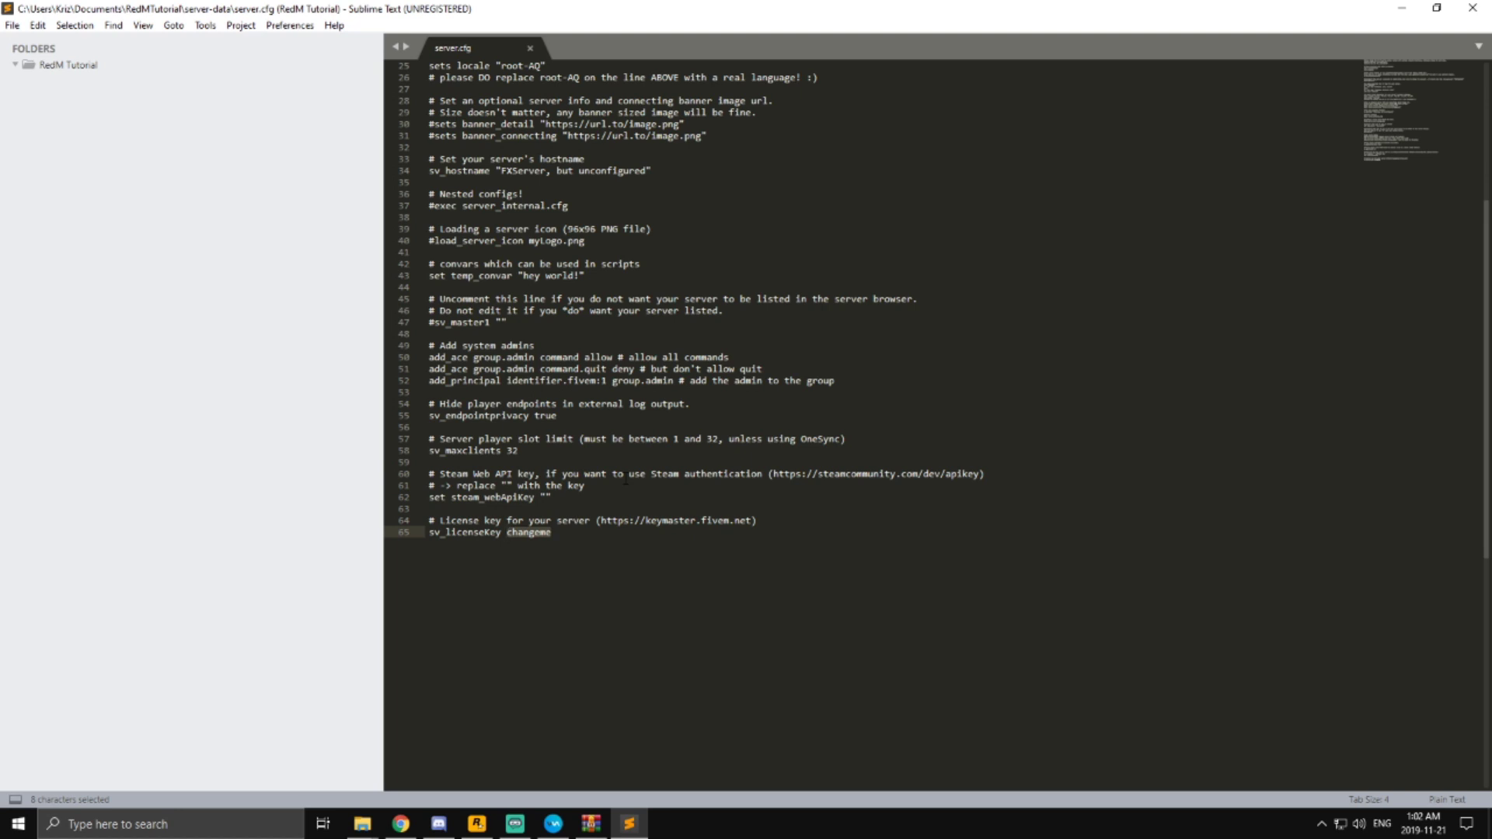
{"action": "key", "text": "ctrl+v"}
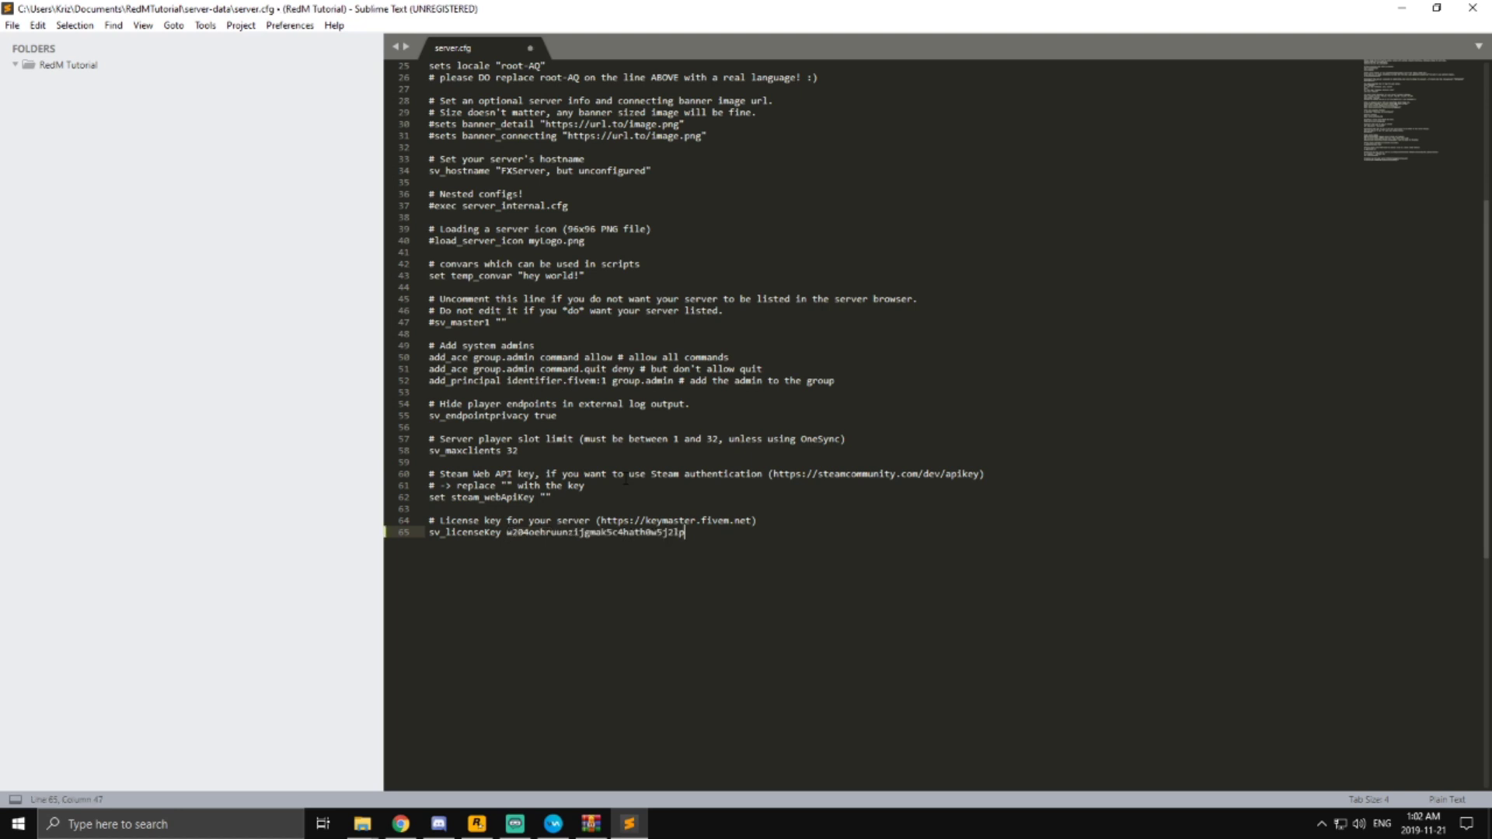
{"action": "key", "text": "ctrl+s"}
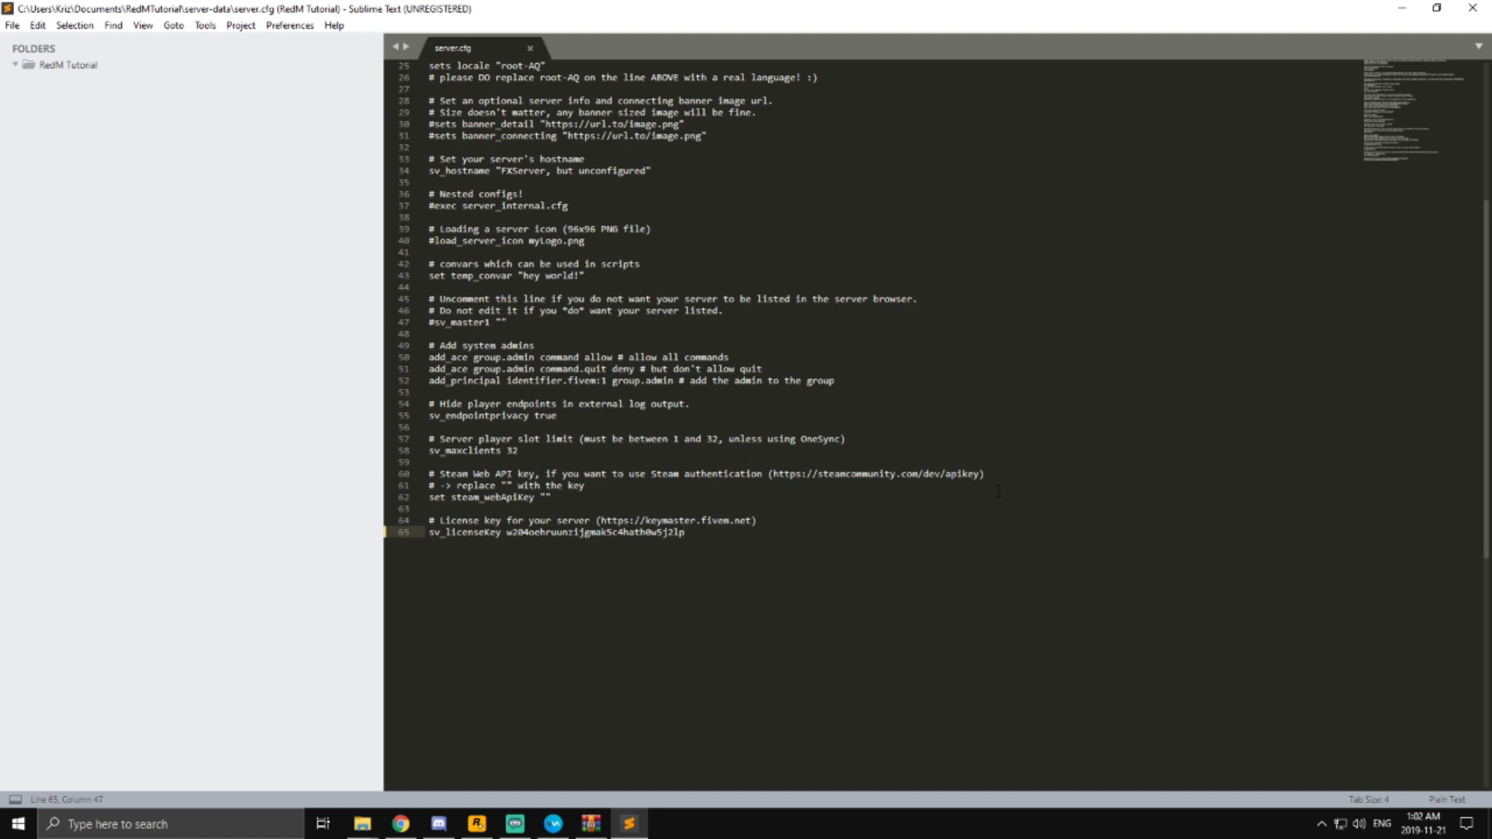
{"action": "left_click", "coordinate": [1473, 8]}
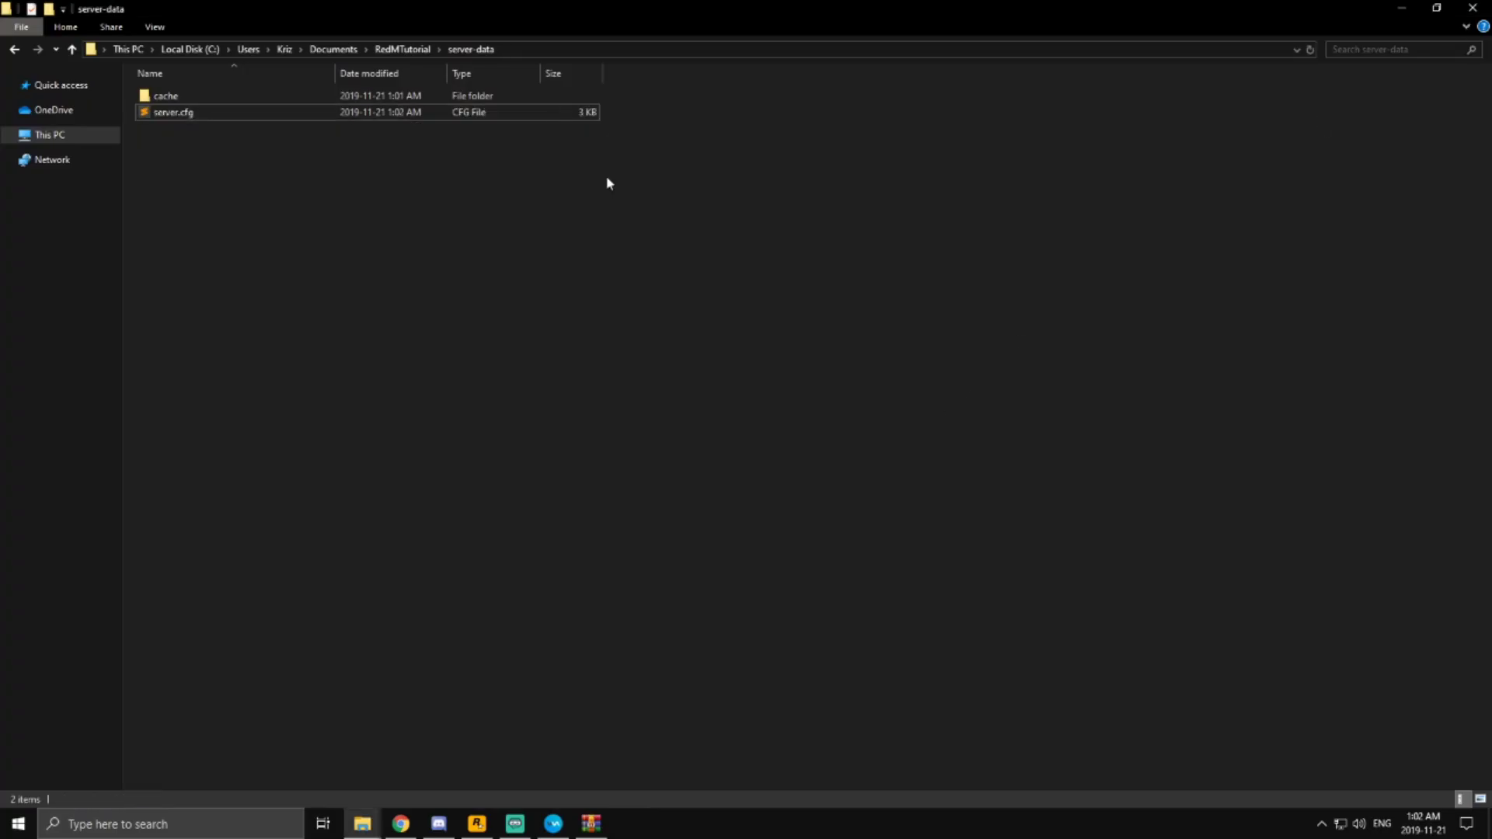
- Run Start RedM Server.bat again from the RedMTutorial folder to test the license key, then close the server console
{"action": "left_click", "coordinate": [393, 49]}
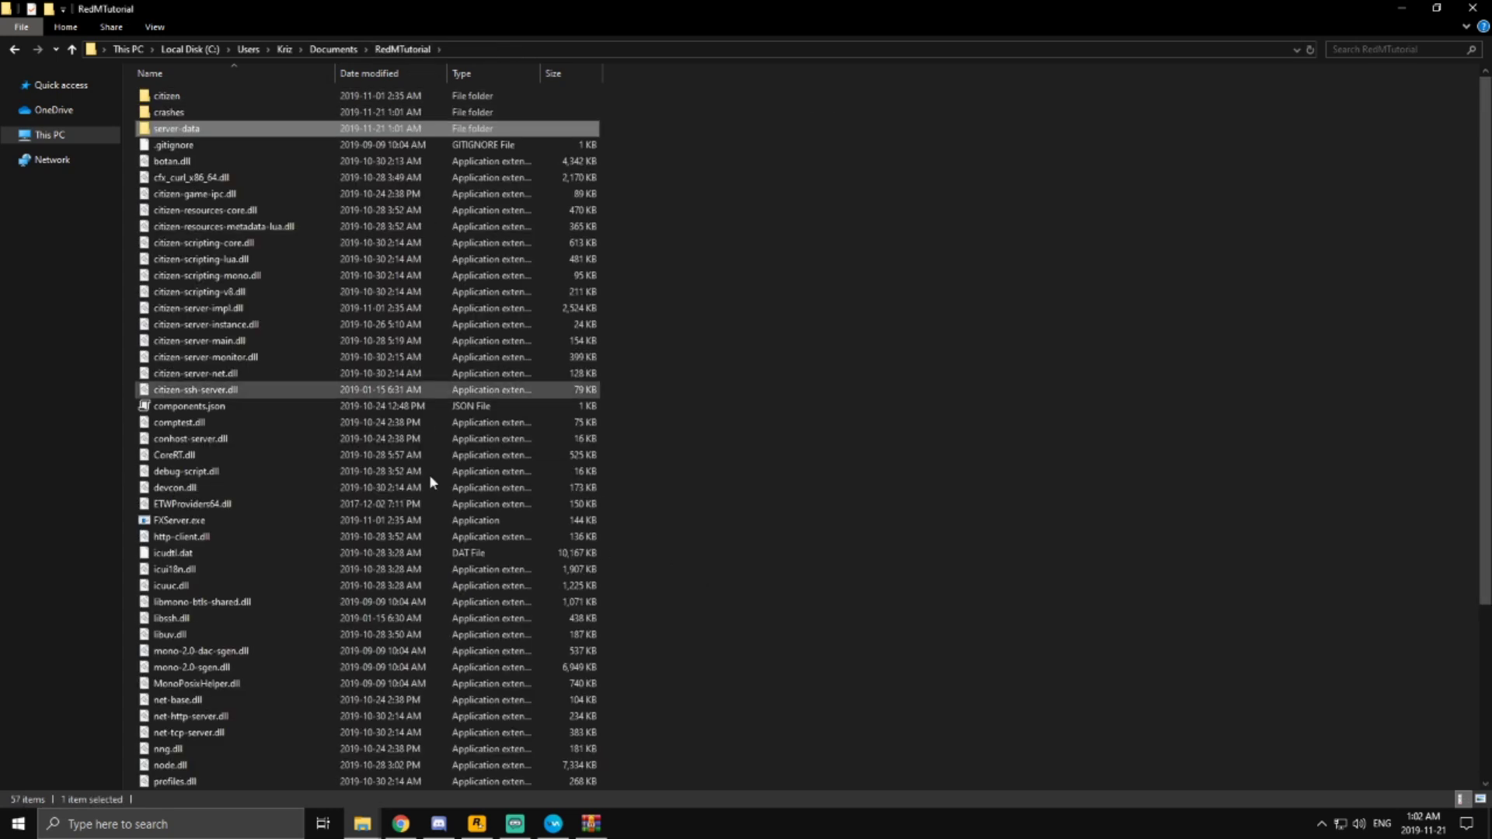
{"action": "scroll", "coordinate": [431, 478], "scroll_direction": "down", "scroll_amount": 5}
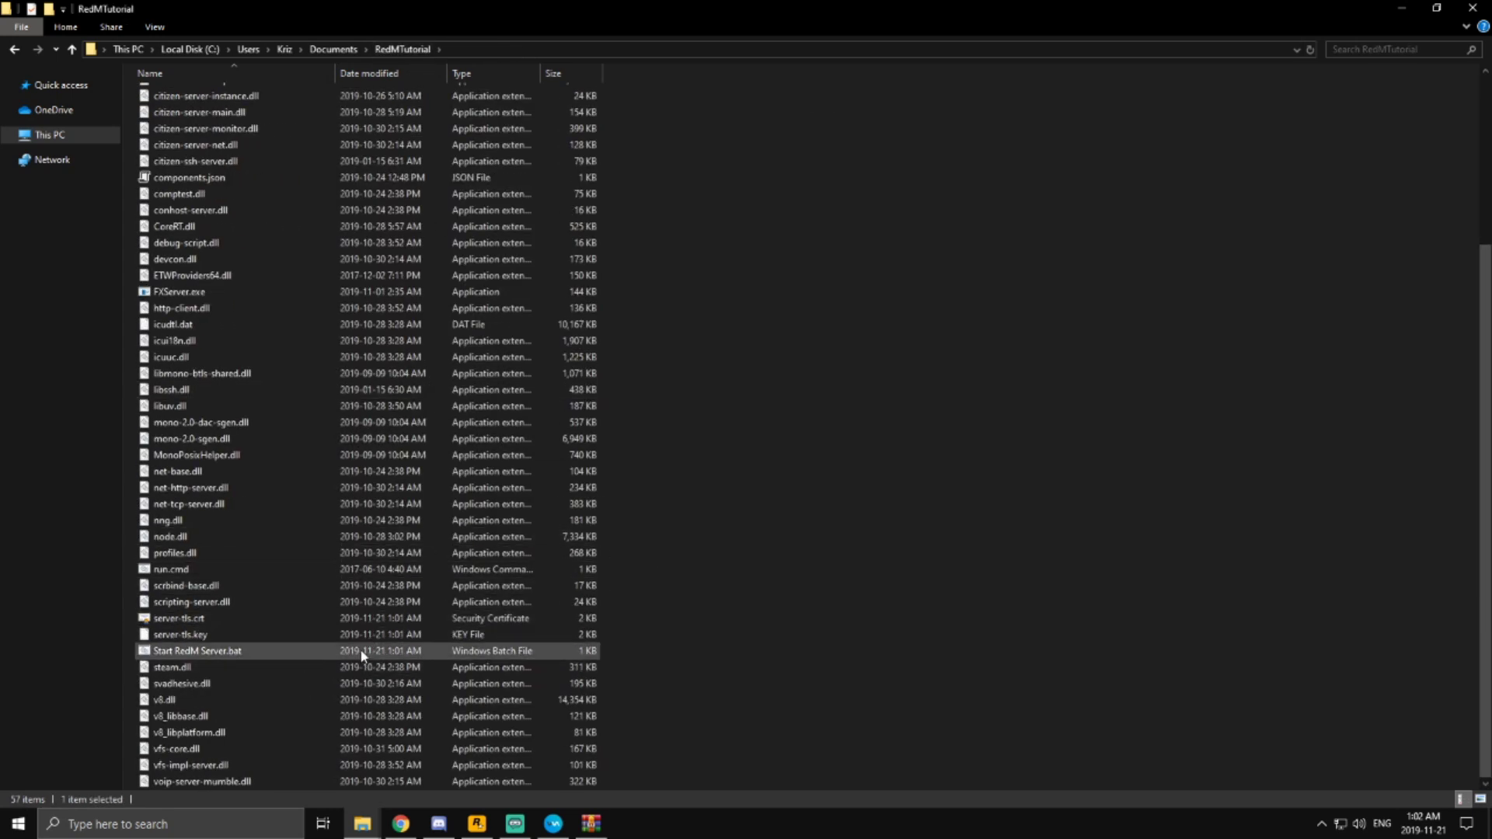
{"action": "double_click", "coordinate": [363, 653]}
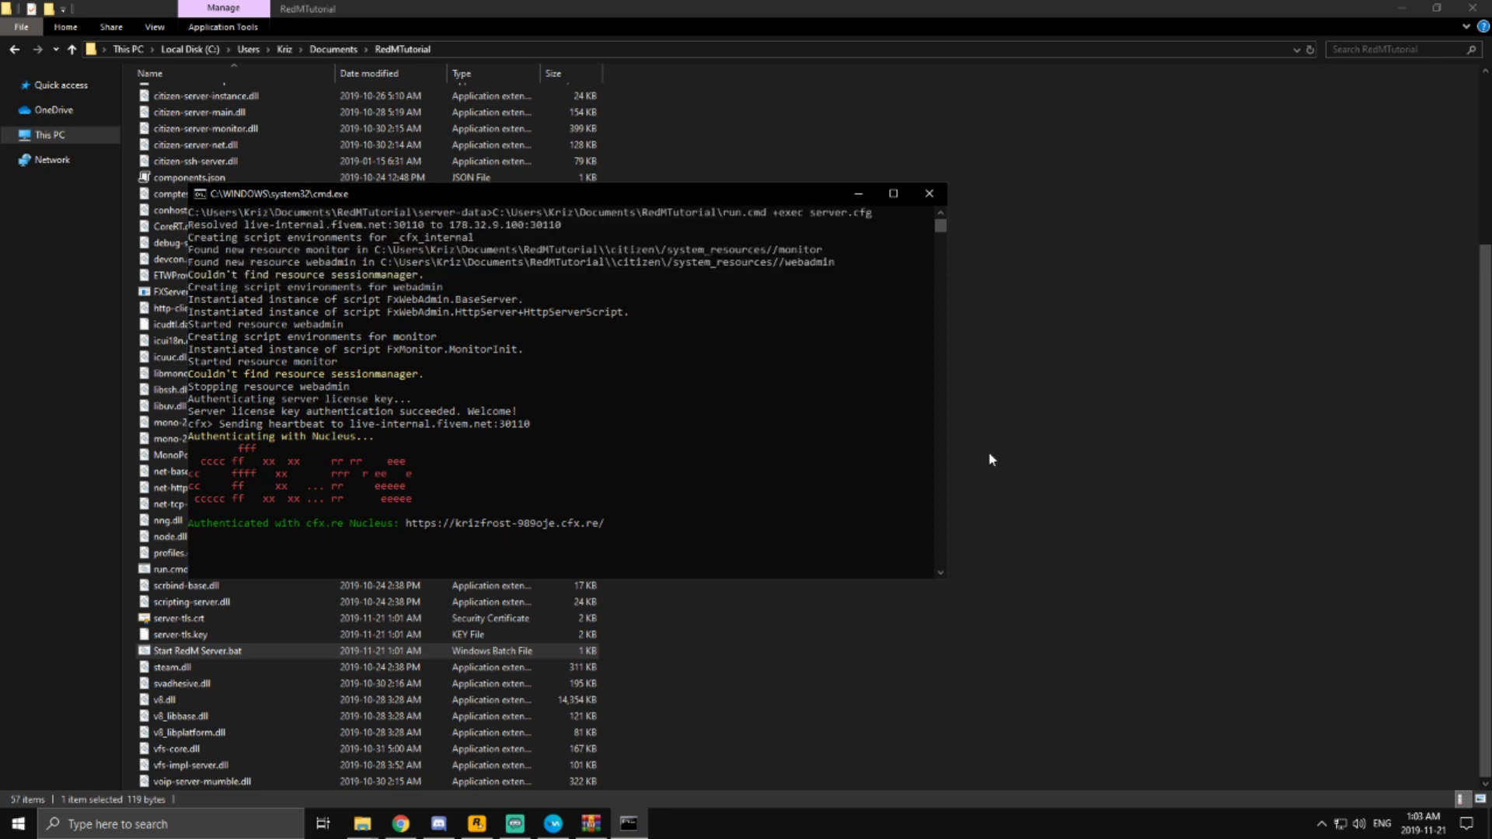
{"action": "left_click", "coordinate": [930, 195]}
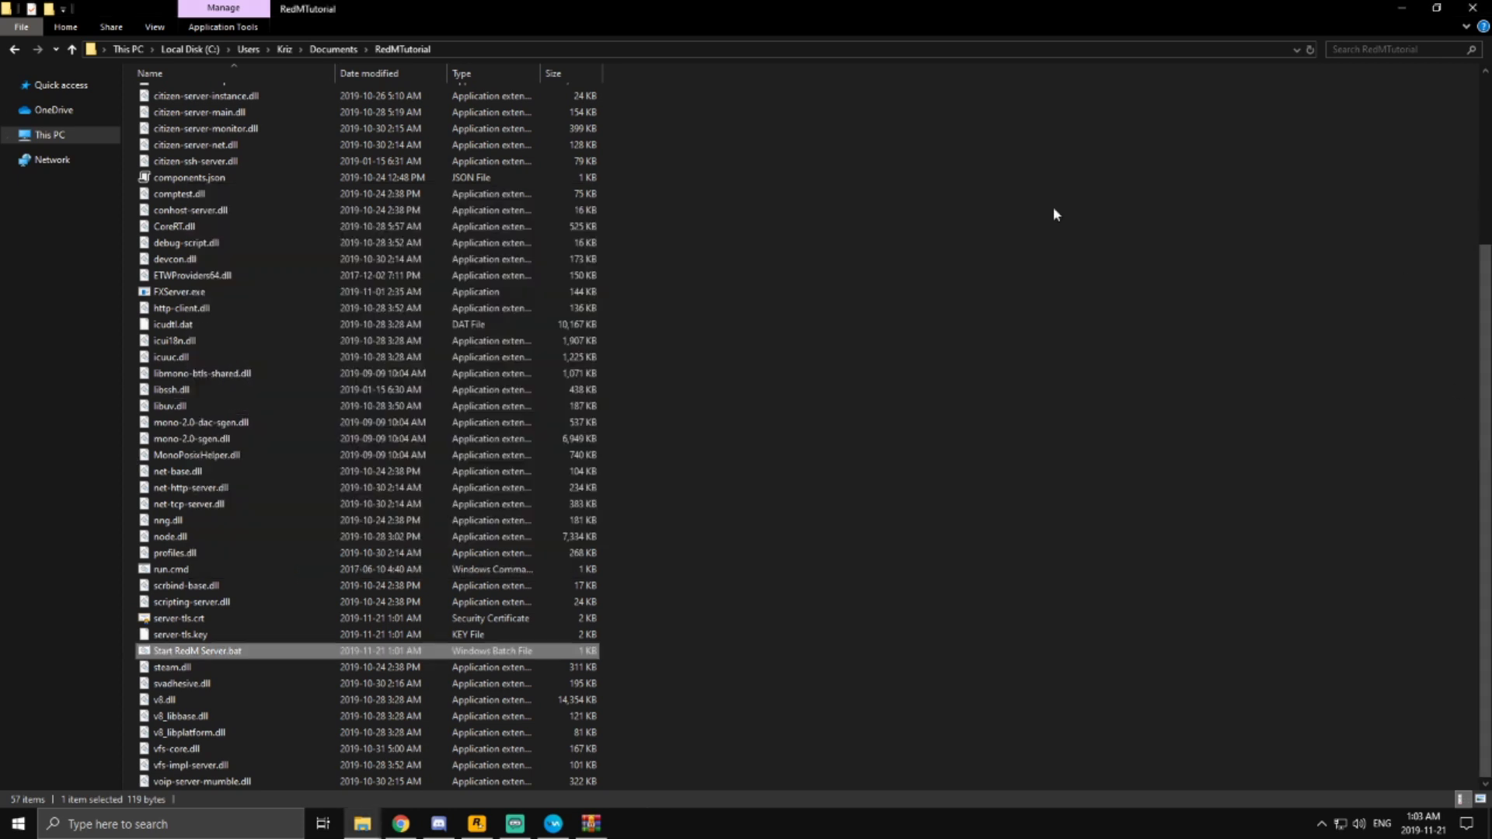
- Open components.json in Sublime Text, delete the "svadhesive" line, then save and close the file
{"action": "scroll", "coordinate": [721, 588], "scroll_direction": "up", "scroll_amount": 5}
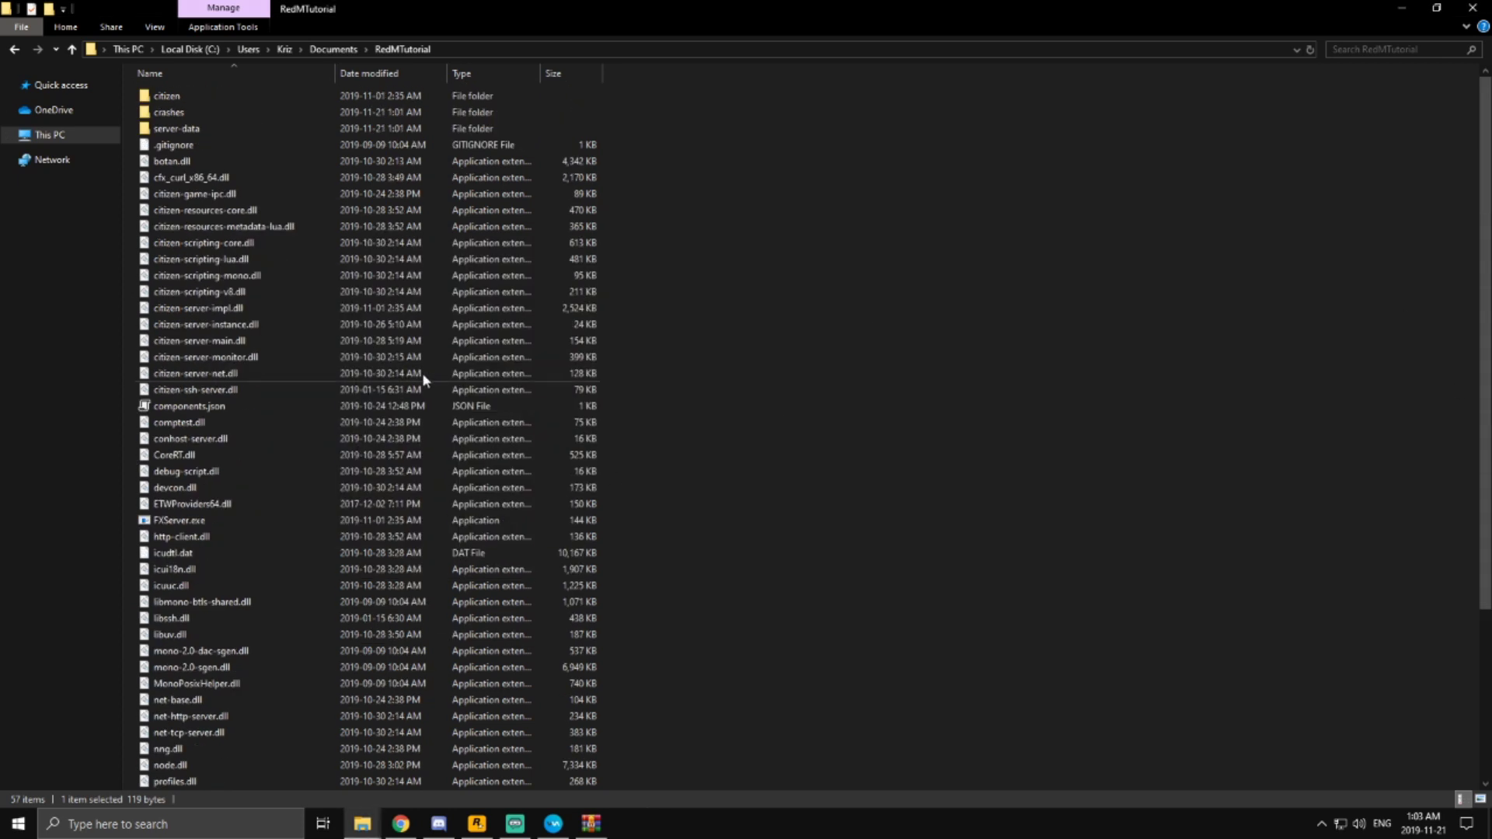
{"action": "right_click", "coordinate": [339, 406]}
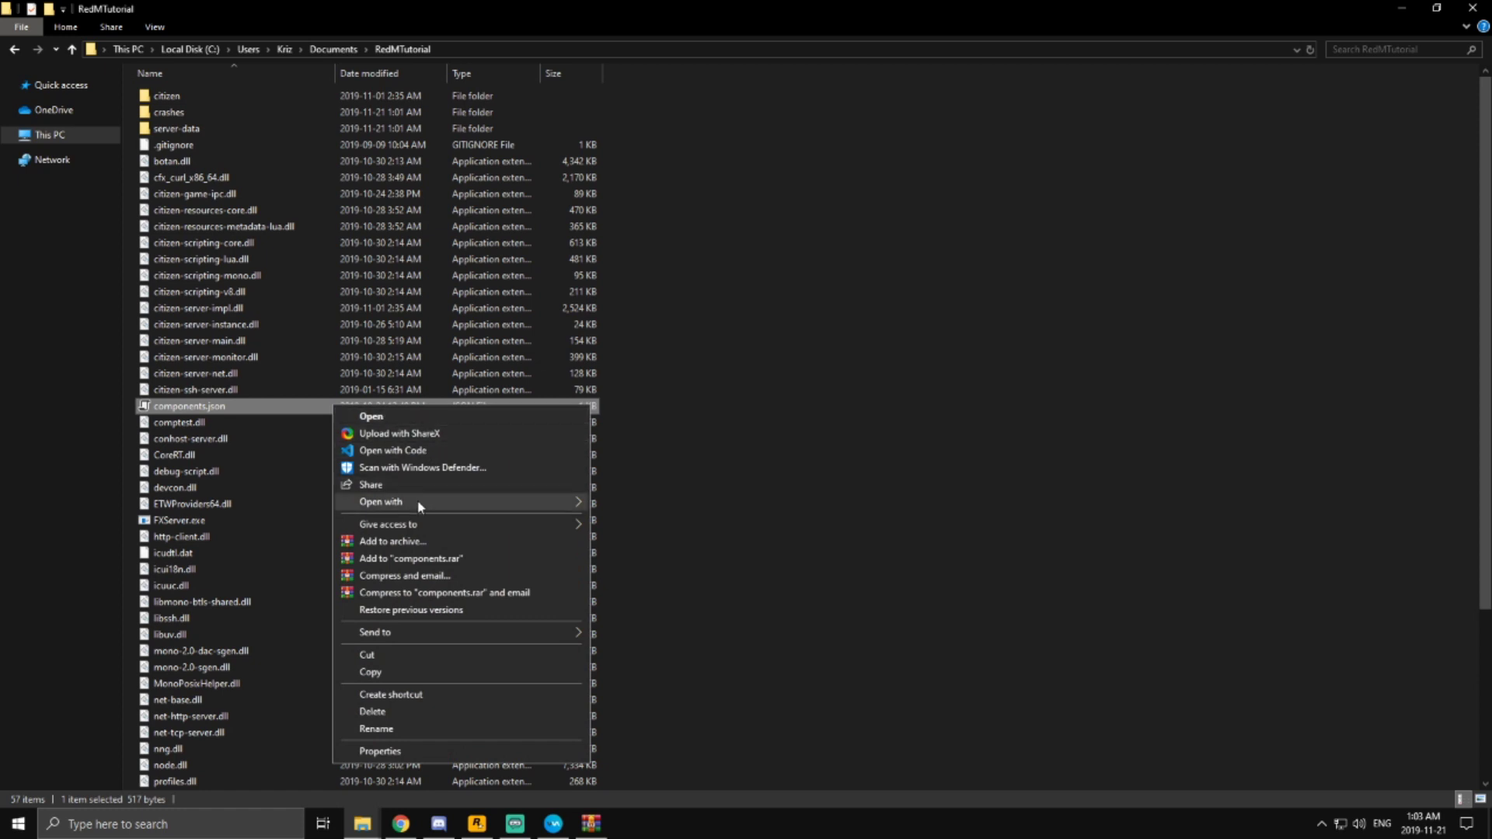
{"action": "mouse_move", "coordinate": [565, 508]}
{"action": "left_click", "coordinate": [622, 521]}
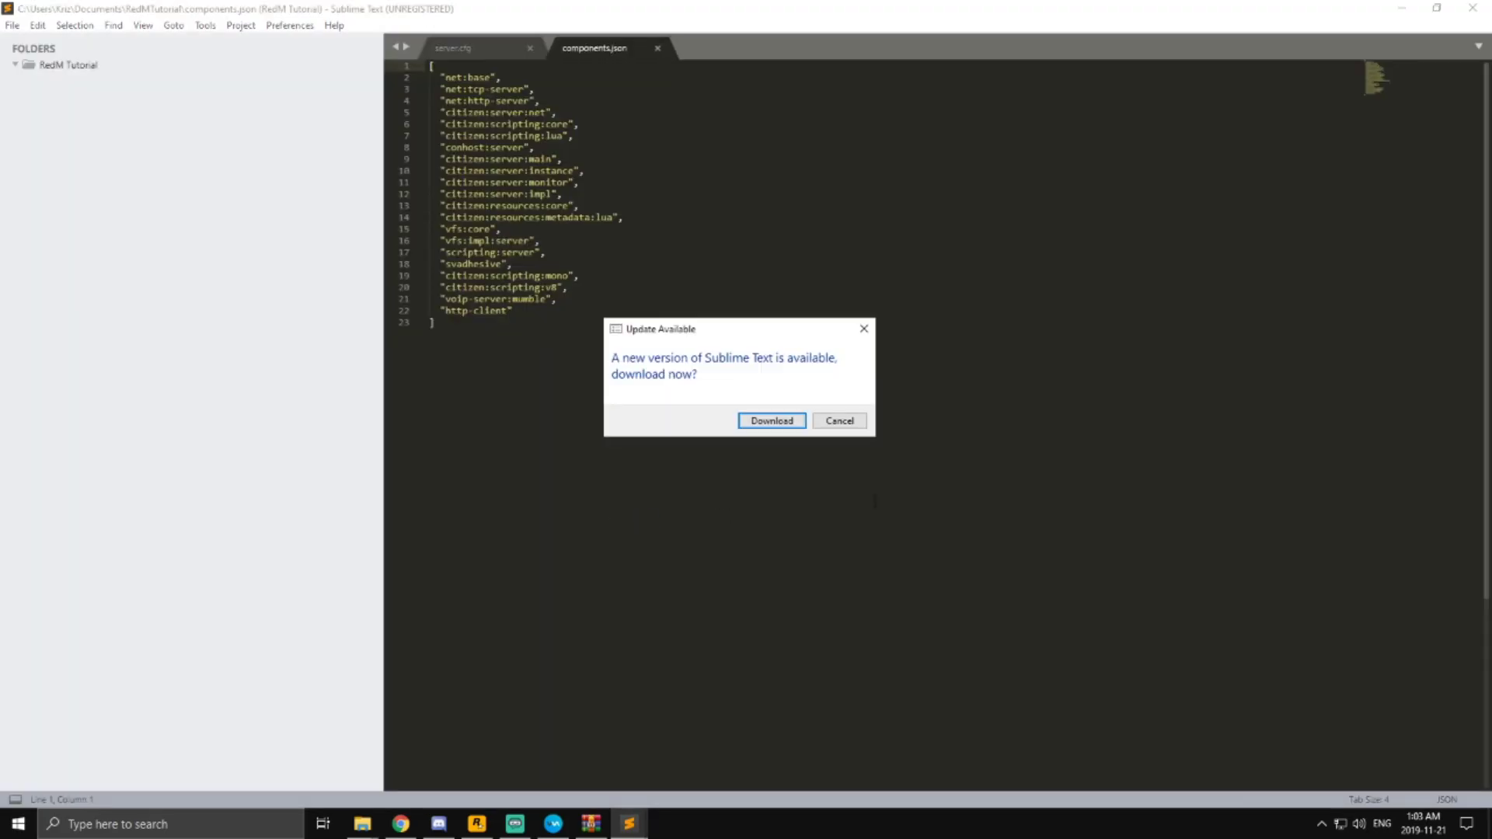
{"action": "left_click", "coordinate": [857, 423]}
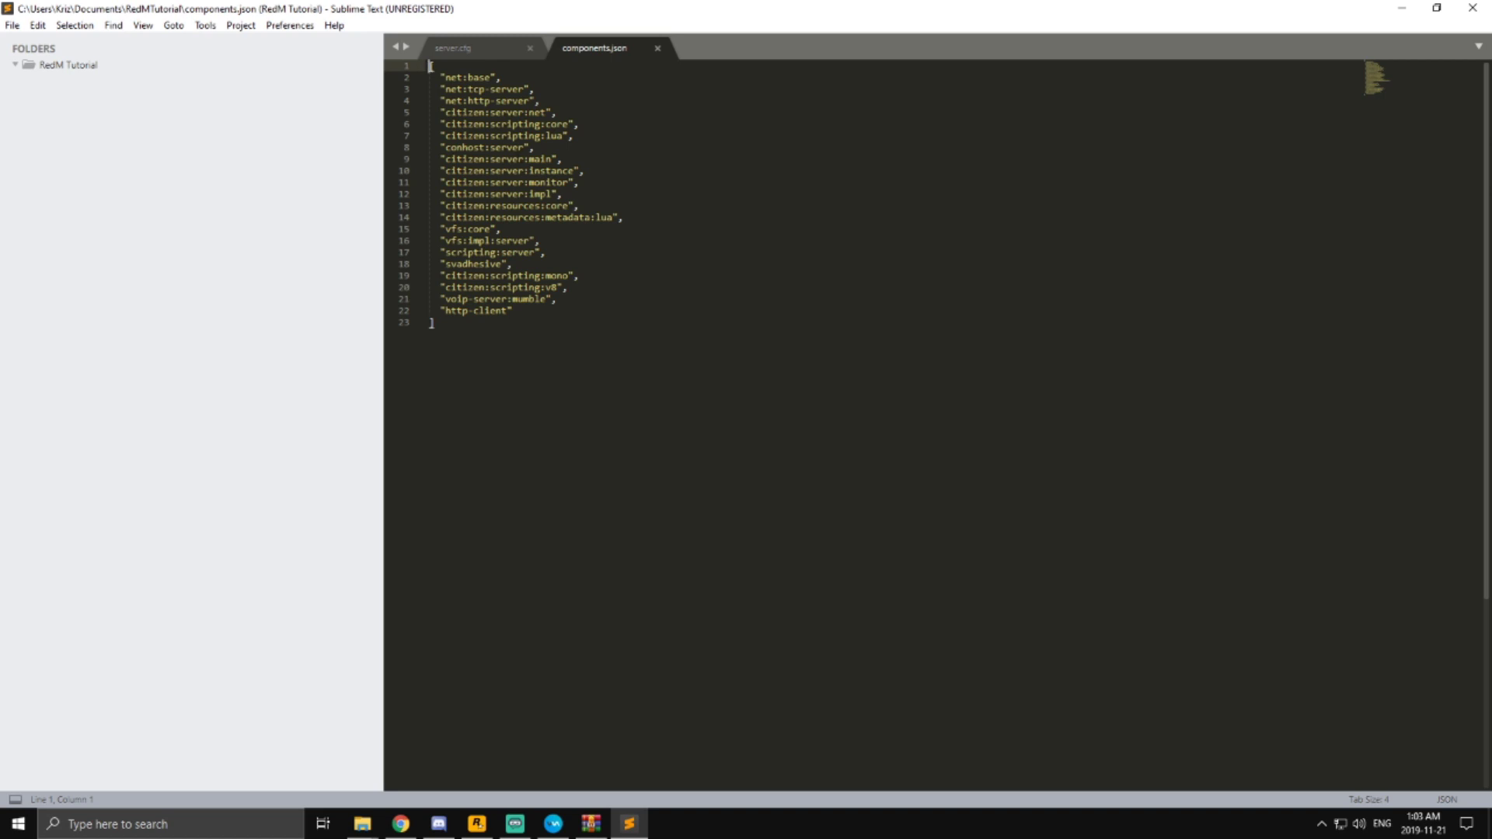
{"action": "left_click", "coordinate": [541, 255]}
{"action": "left_click_drag", "start_coordinate": [513, 265], "coordinate": [396, 269]}
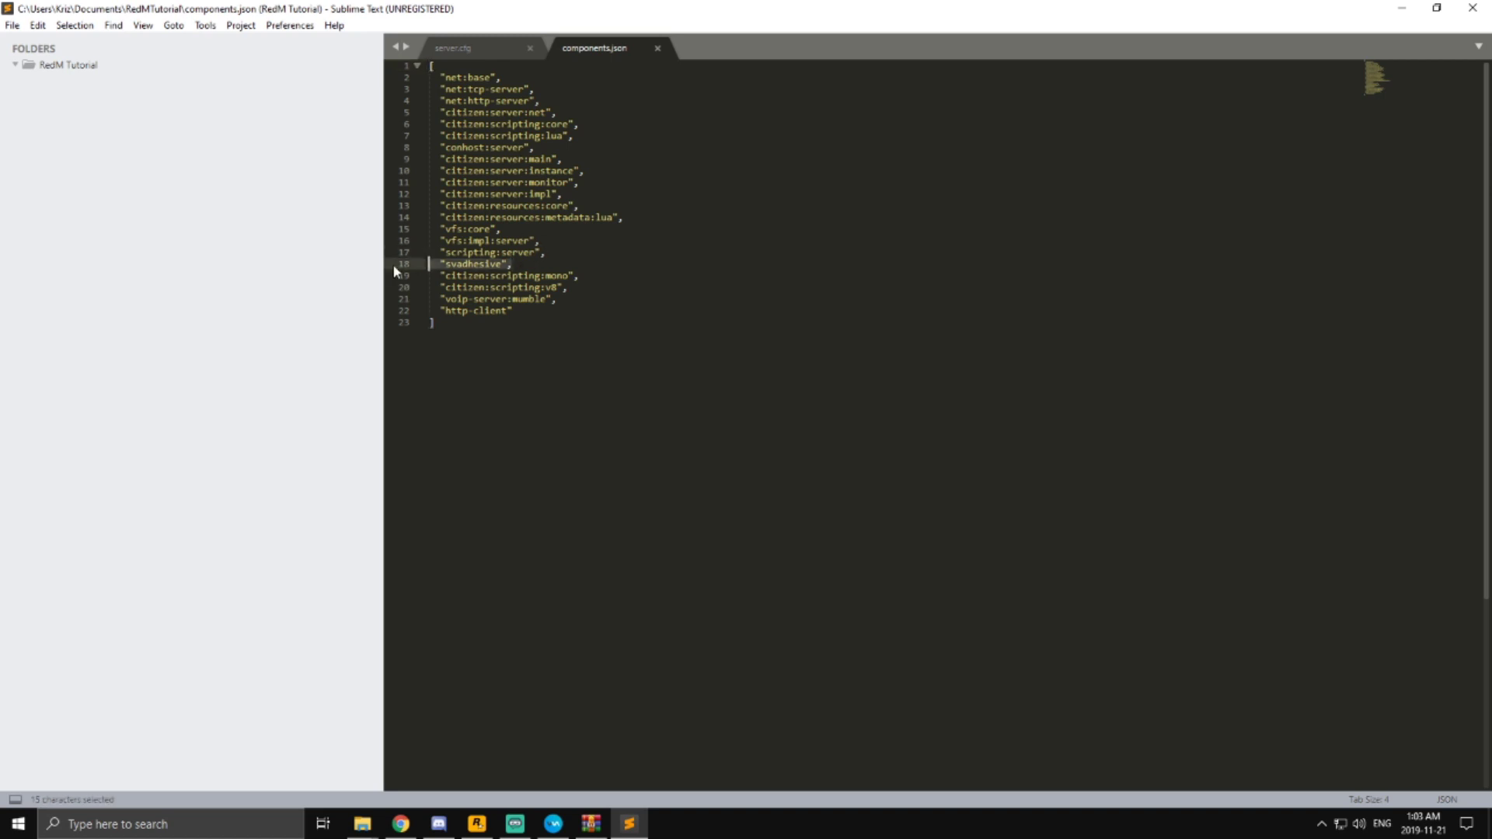
{"action": "key", "text": "BackSpace"}
{"action": "key", "text": "BackSpace"}
{"action": "key", "text": "ctrl+s"}
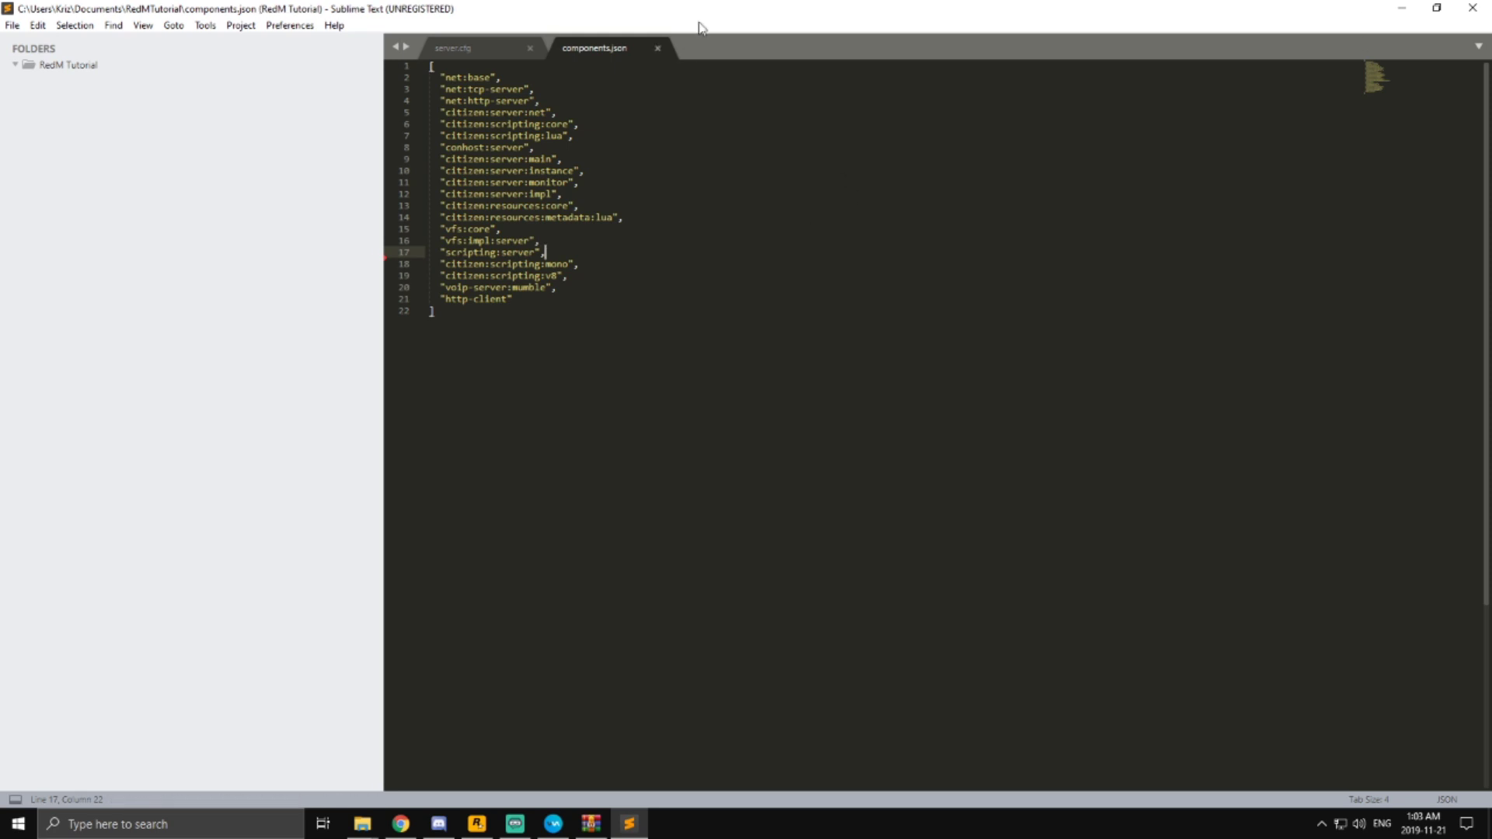
{"action": "left_click", "coordinate": [1474, 9]}
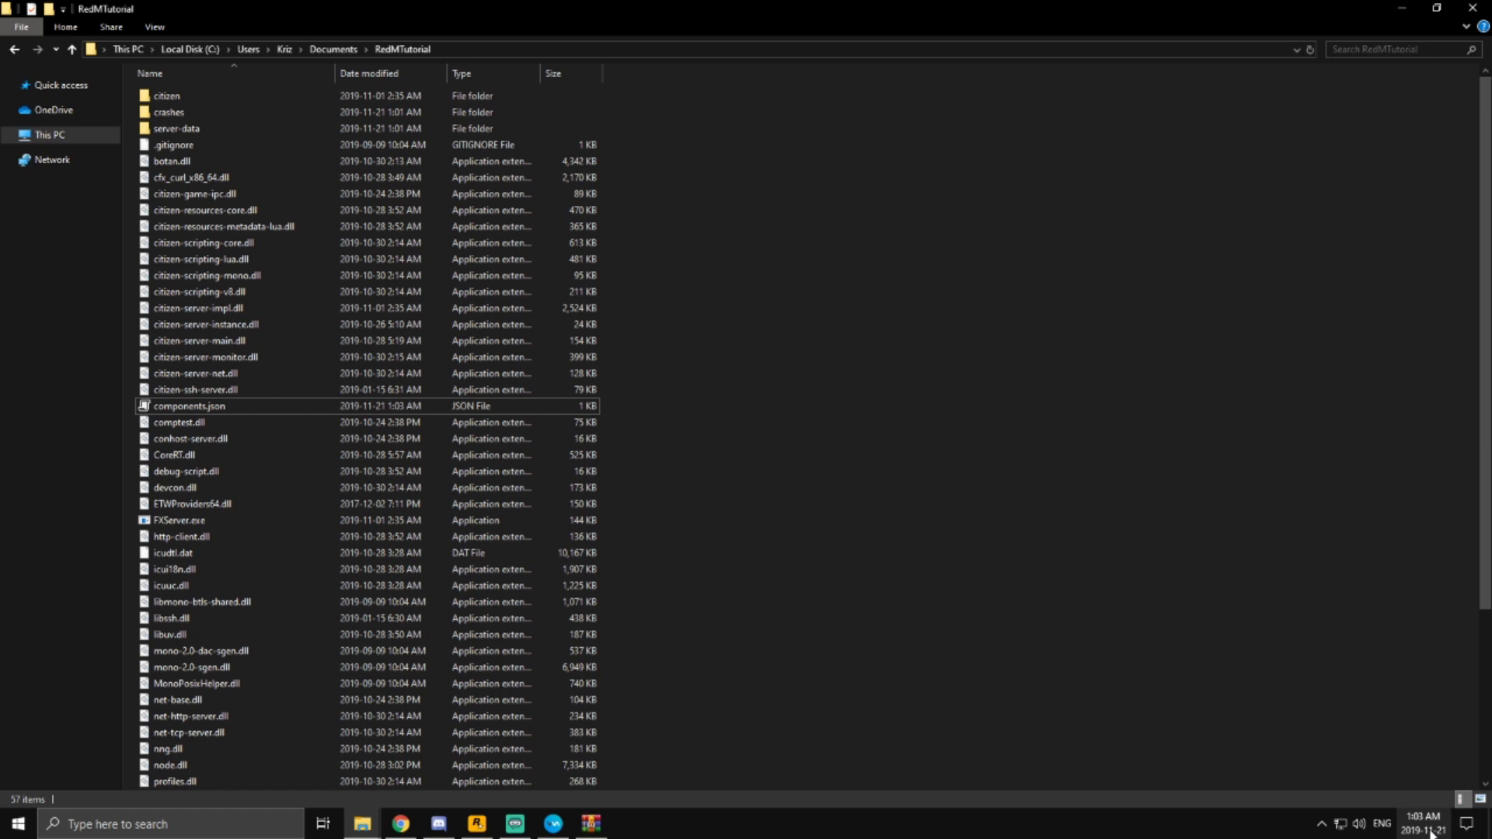
- Create a new folder named resources inside server-data
{"action": "double_click", "coordinate": [264, 129]}
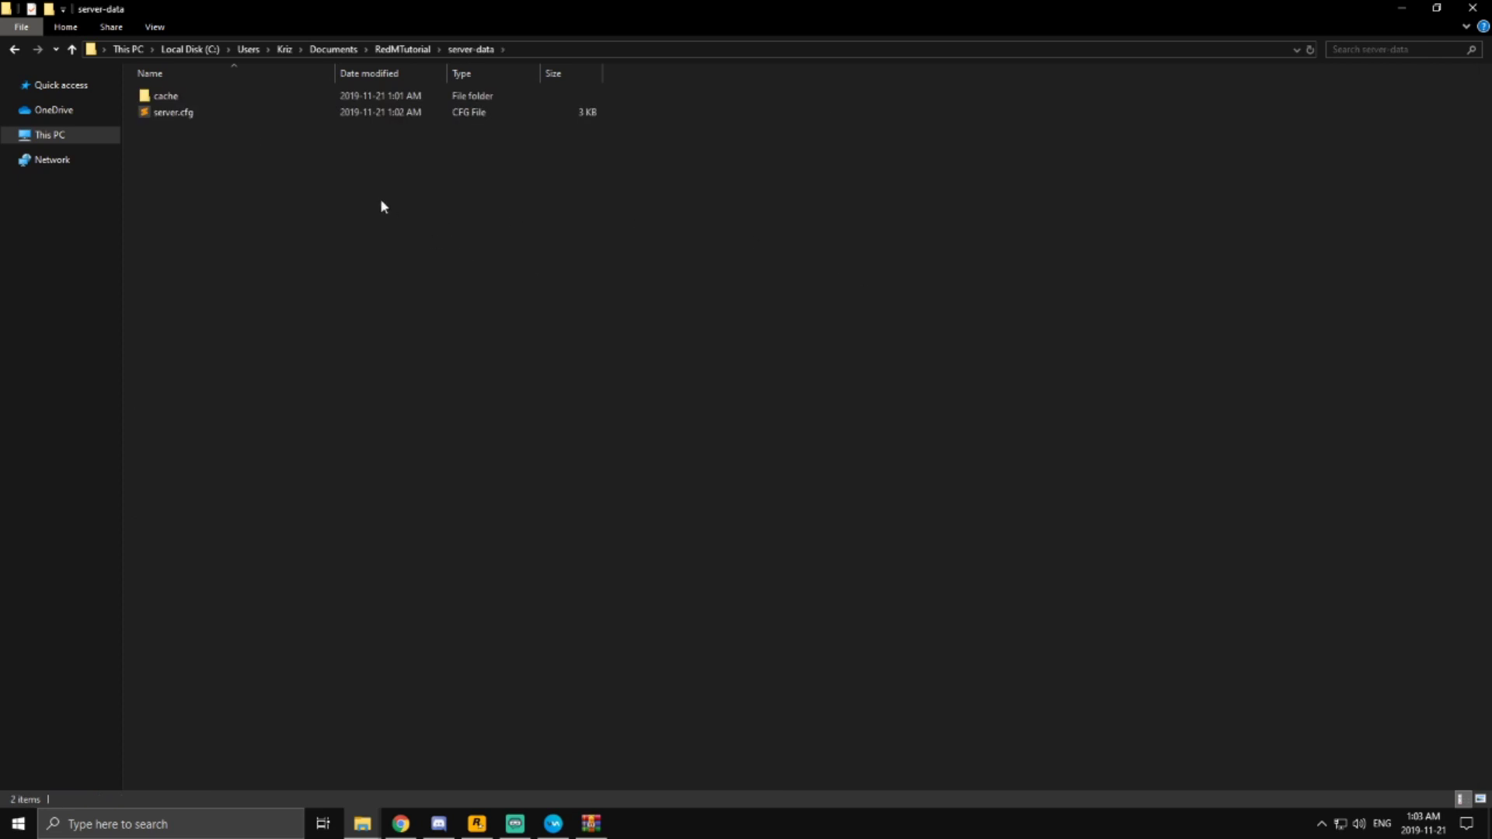
{"action": "right_click", "coordinate": [460, 194]}
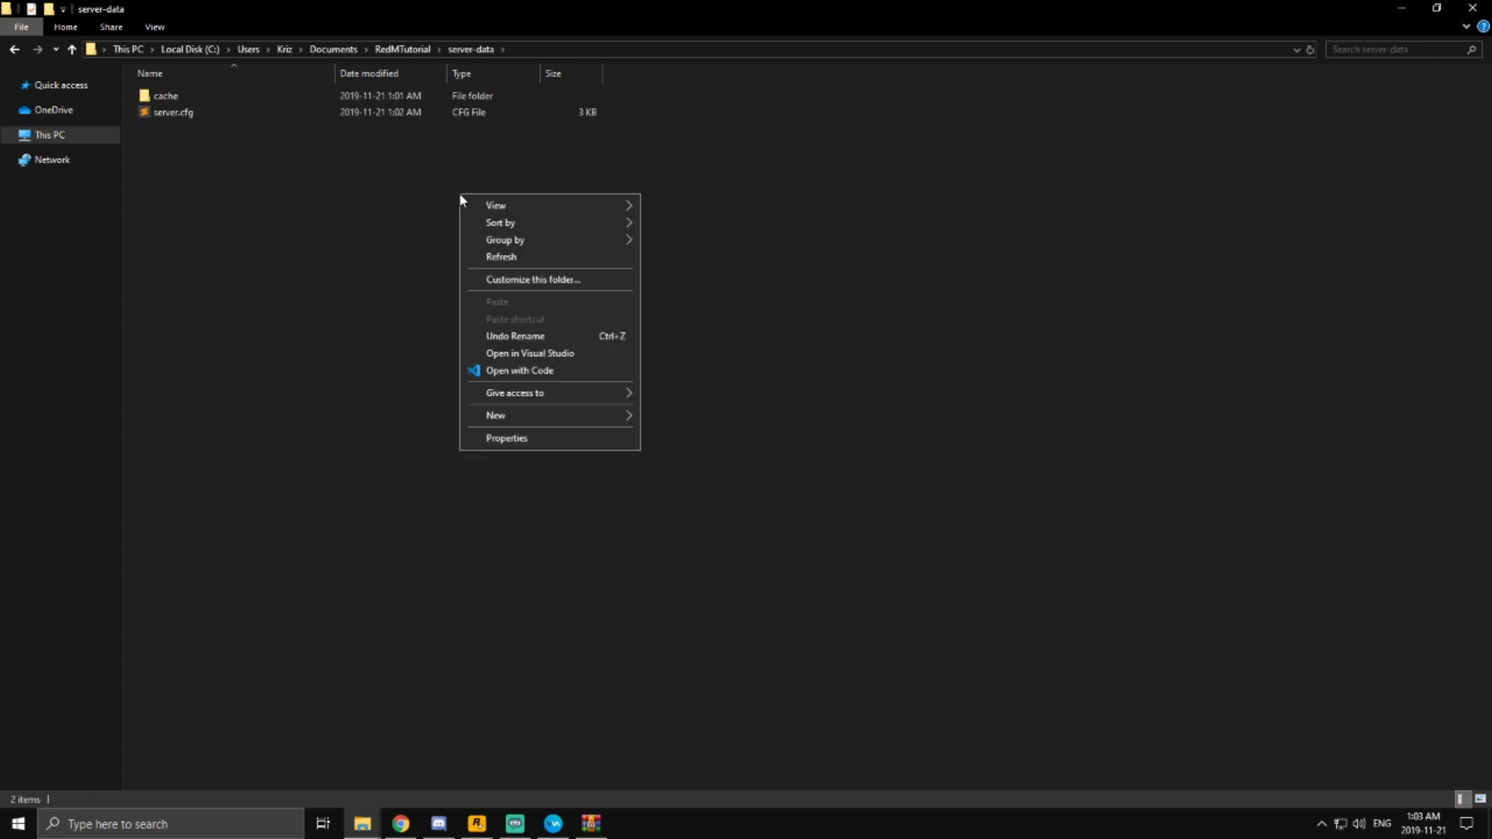
{"action": "mouse_move", "coordinate": [546, 424]}
{"action": "left_click", "coordinate": [675, 417]}
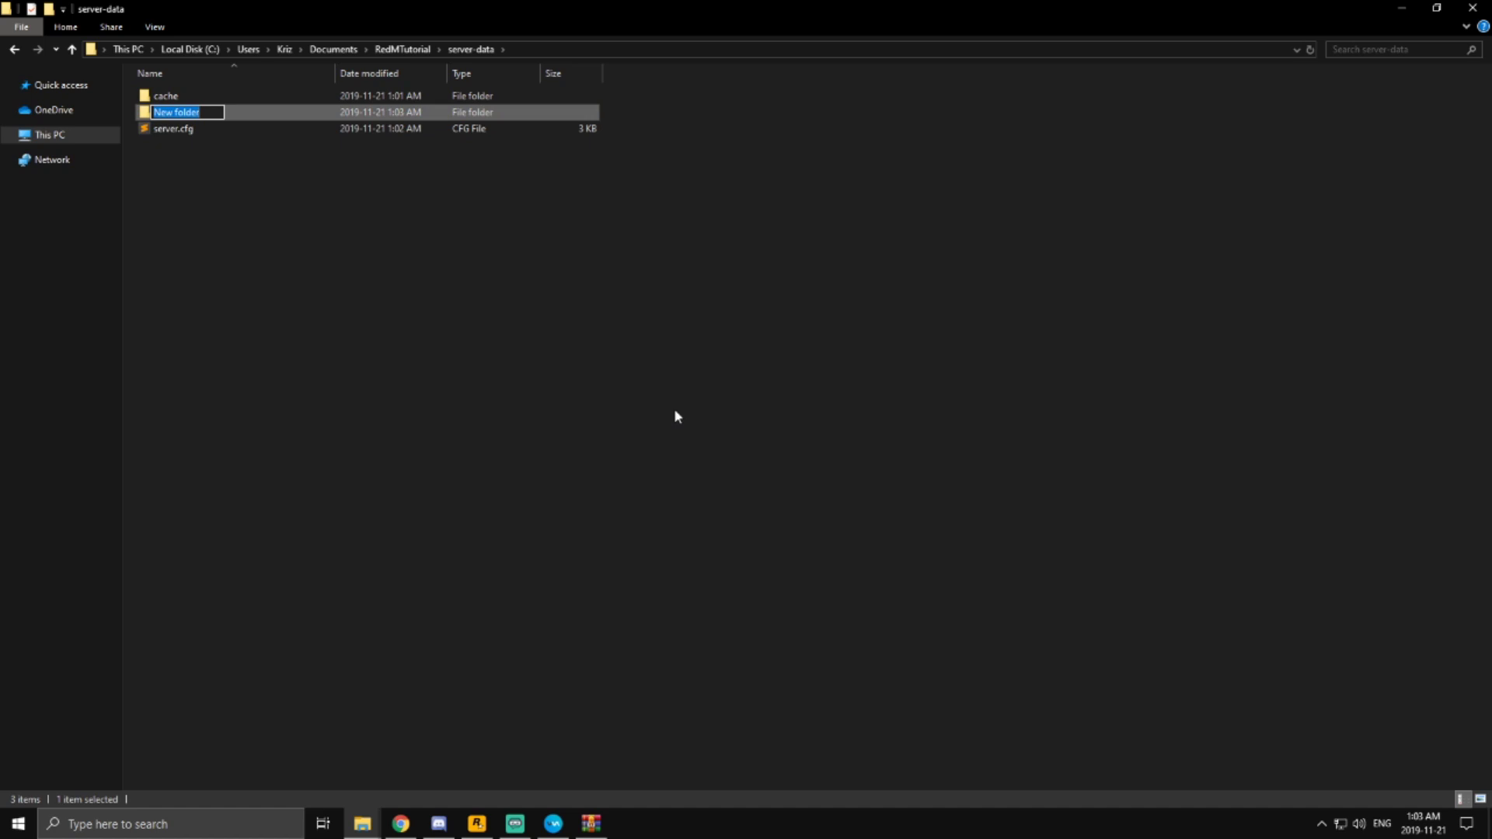
{"action": "type", "text": "resources"}
{"action": "key", "text": "Return"}
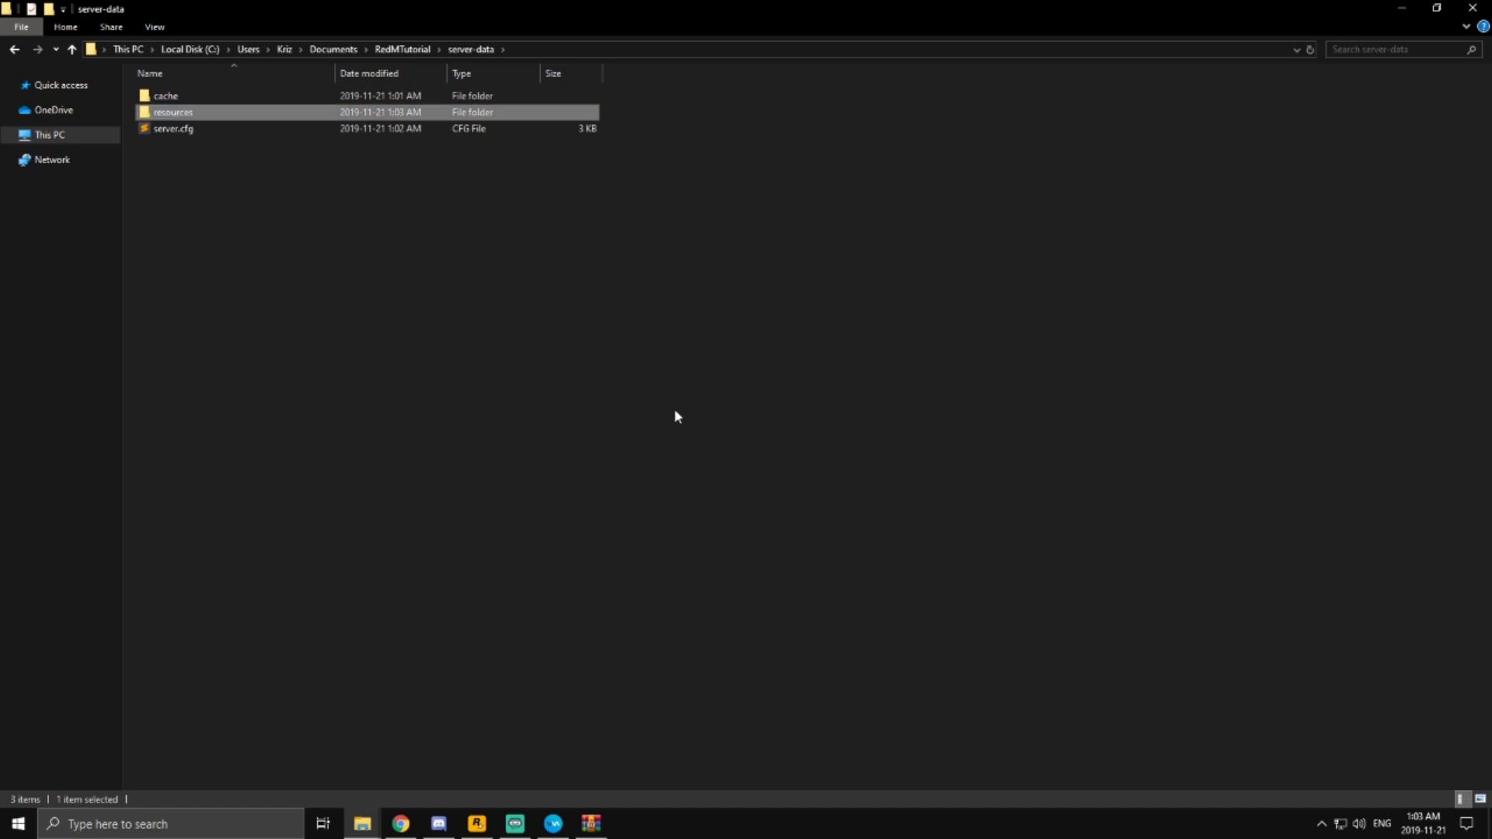
{"action": "left_click", "coordinate": [674, 416]}
- Return to the RedMTutorial folder, then switch to Chrome and close the Keymaster.fivem.net is down forum page
{"action": "left_click", "coordinate": [403, 49]}
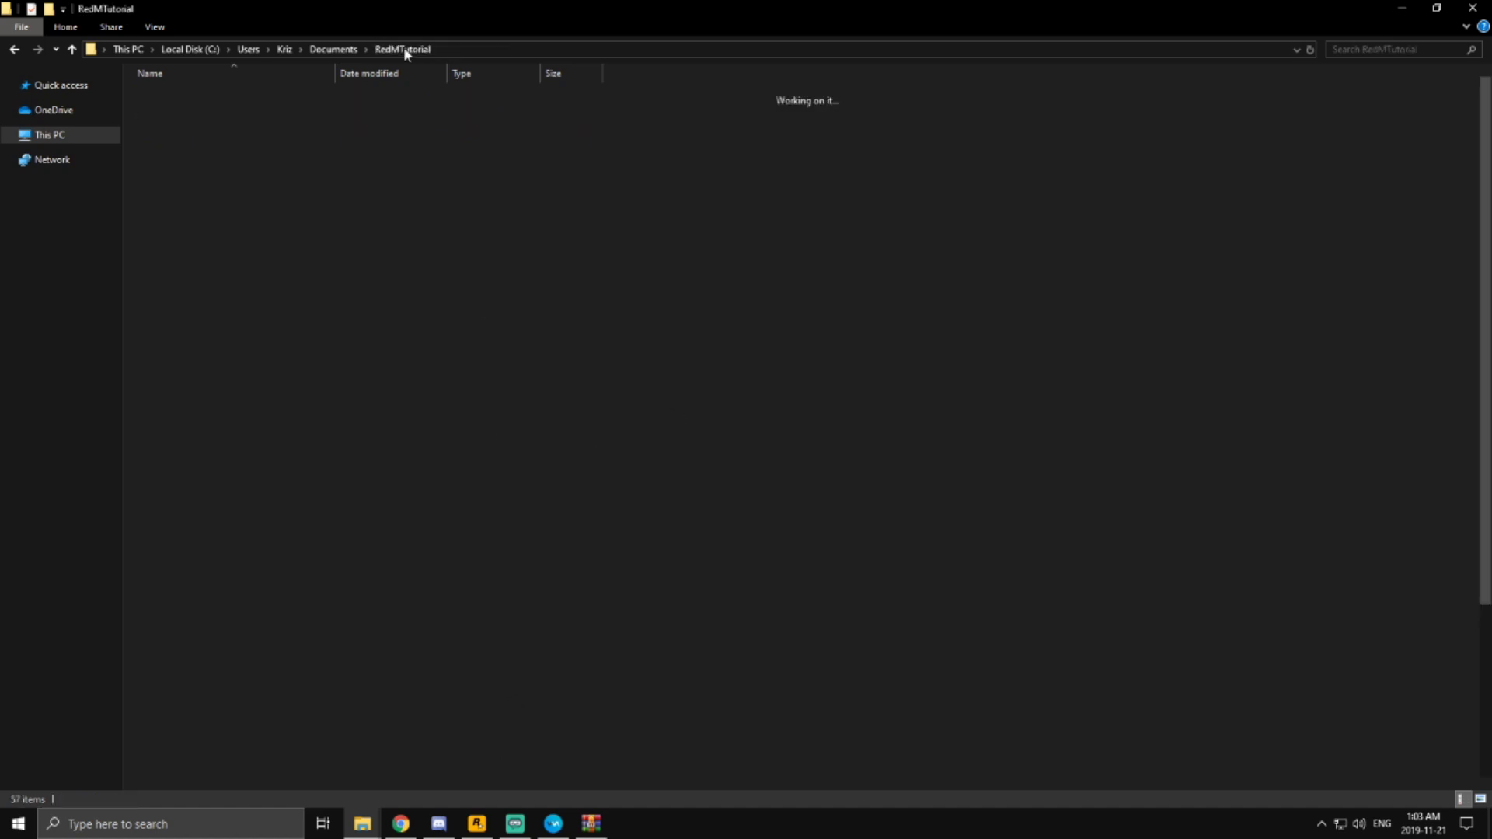
{"action": "left_click", "coordinate": [294, 471]}
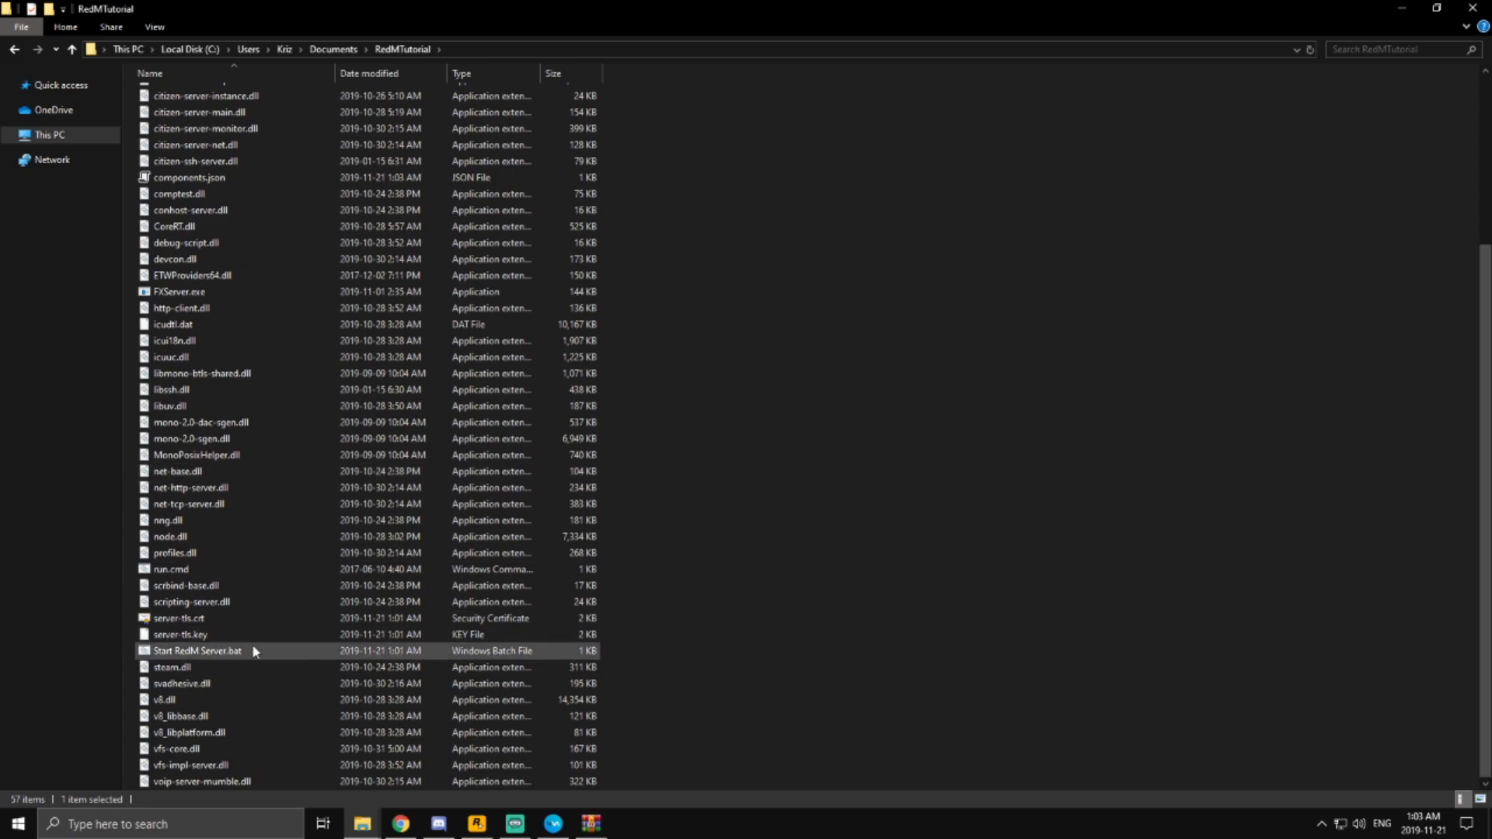
{"action": "left_click", "coordinate": [412, 826]}
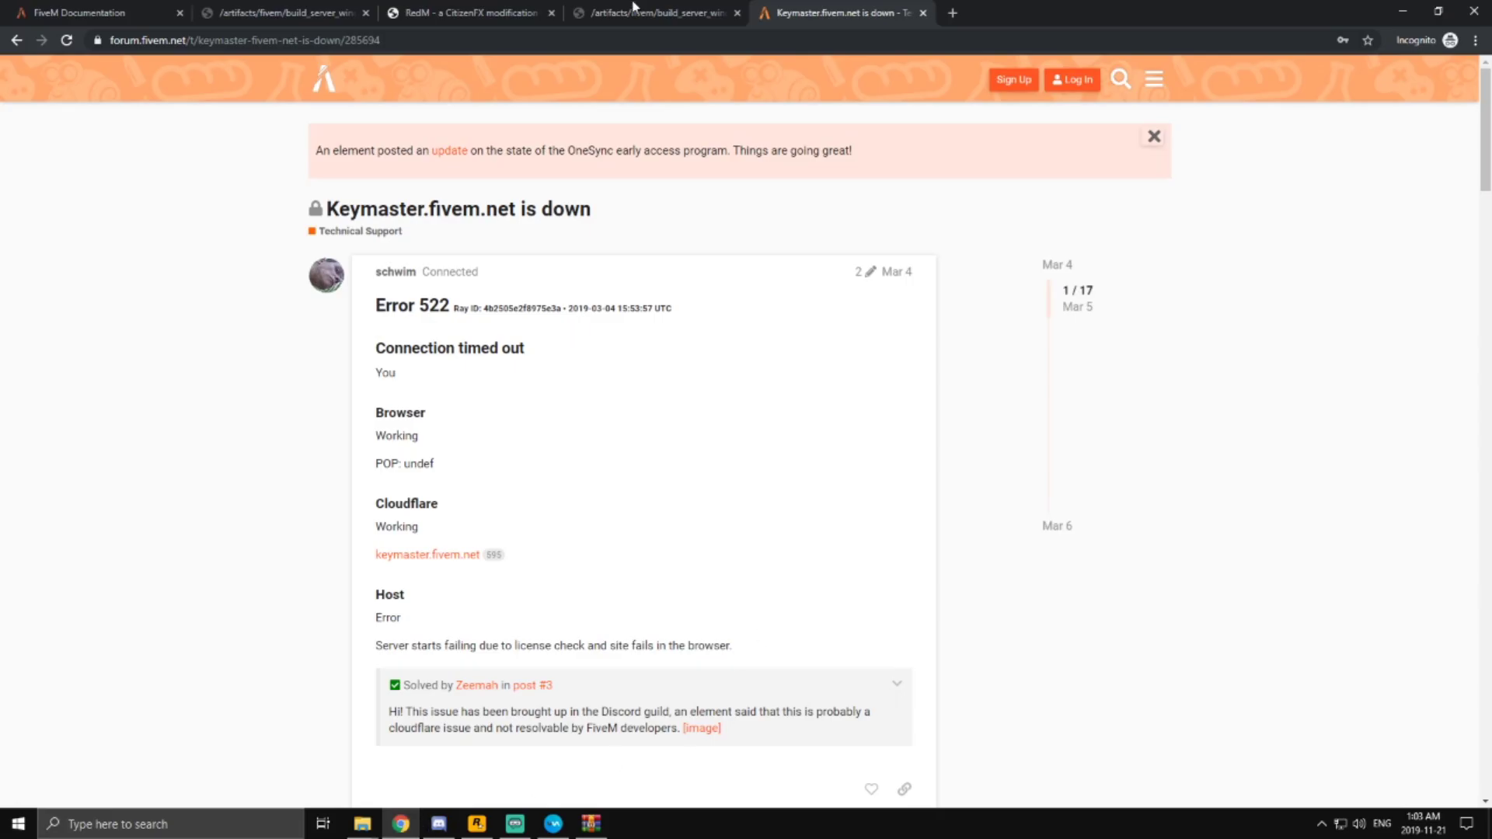
{"action": "left_click", "coordinate": [922, 14]}
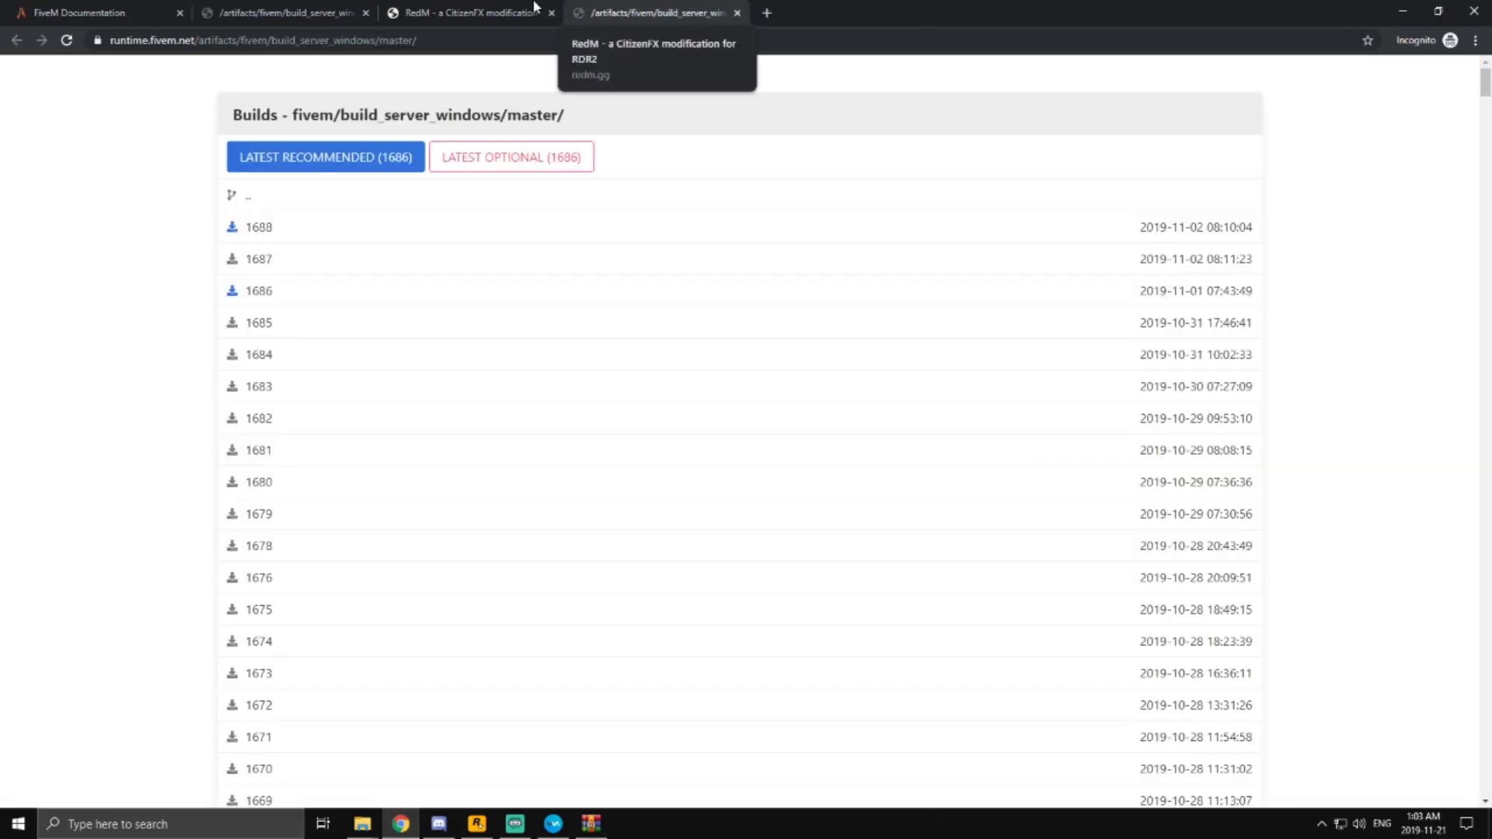
- Go back to the FiveM Documentation page and open its cfx-server-data GitHub link in a new tab
{"action": "left_click", "coordinate": [209, 8]}
{"action": "key", "text": "ctrl+shift+Tab"}
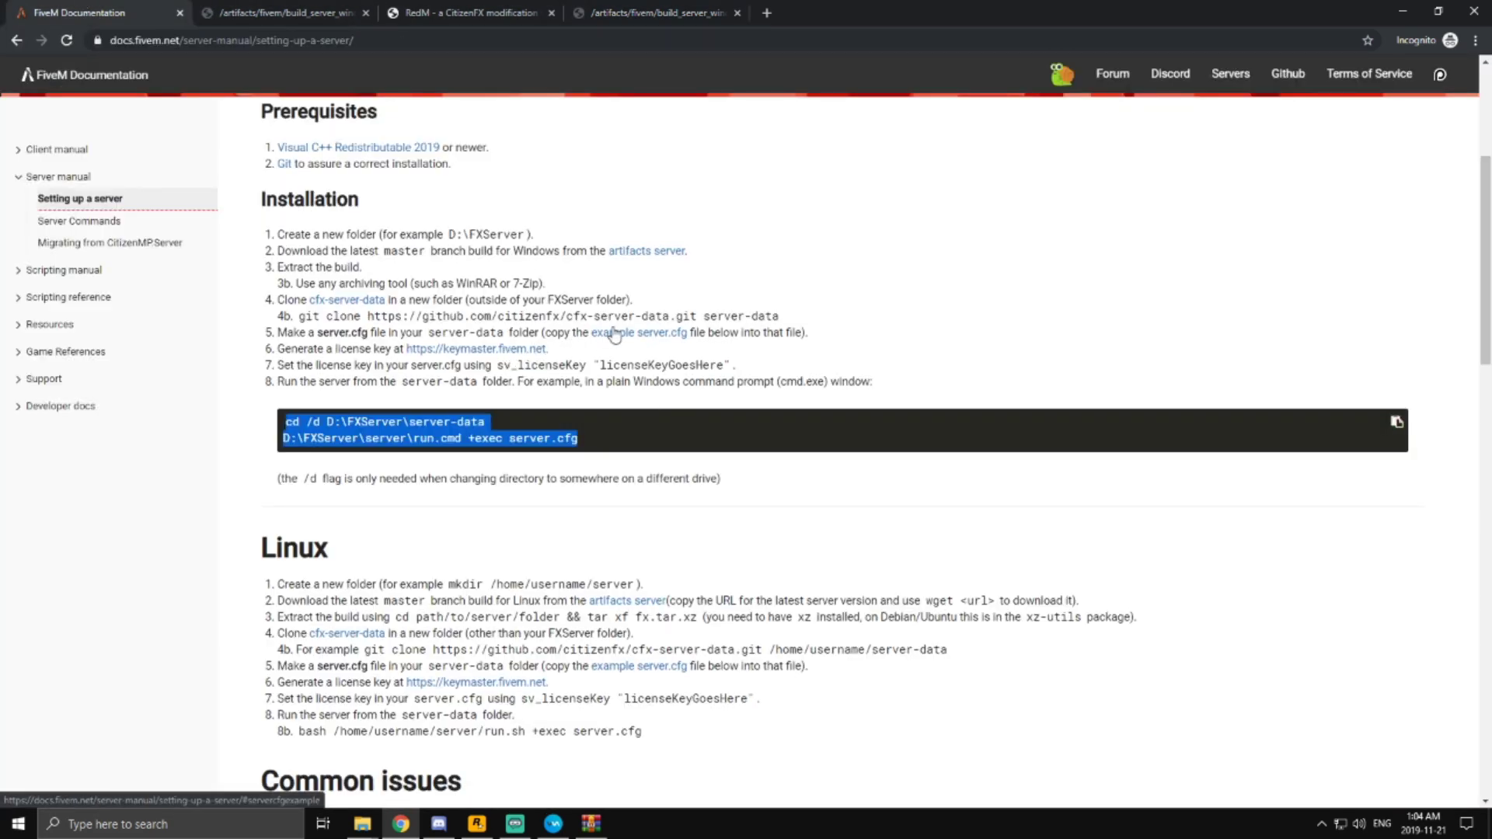
{"action": "right_click", "coordinate": [336, 305]}
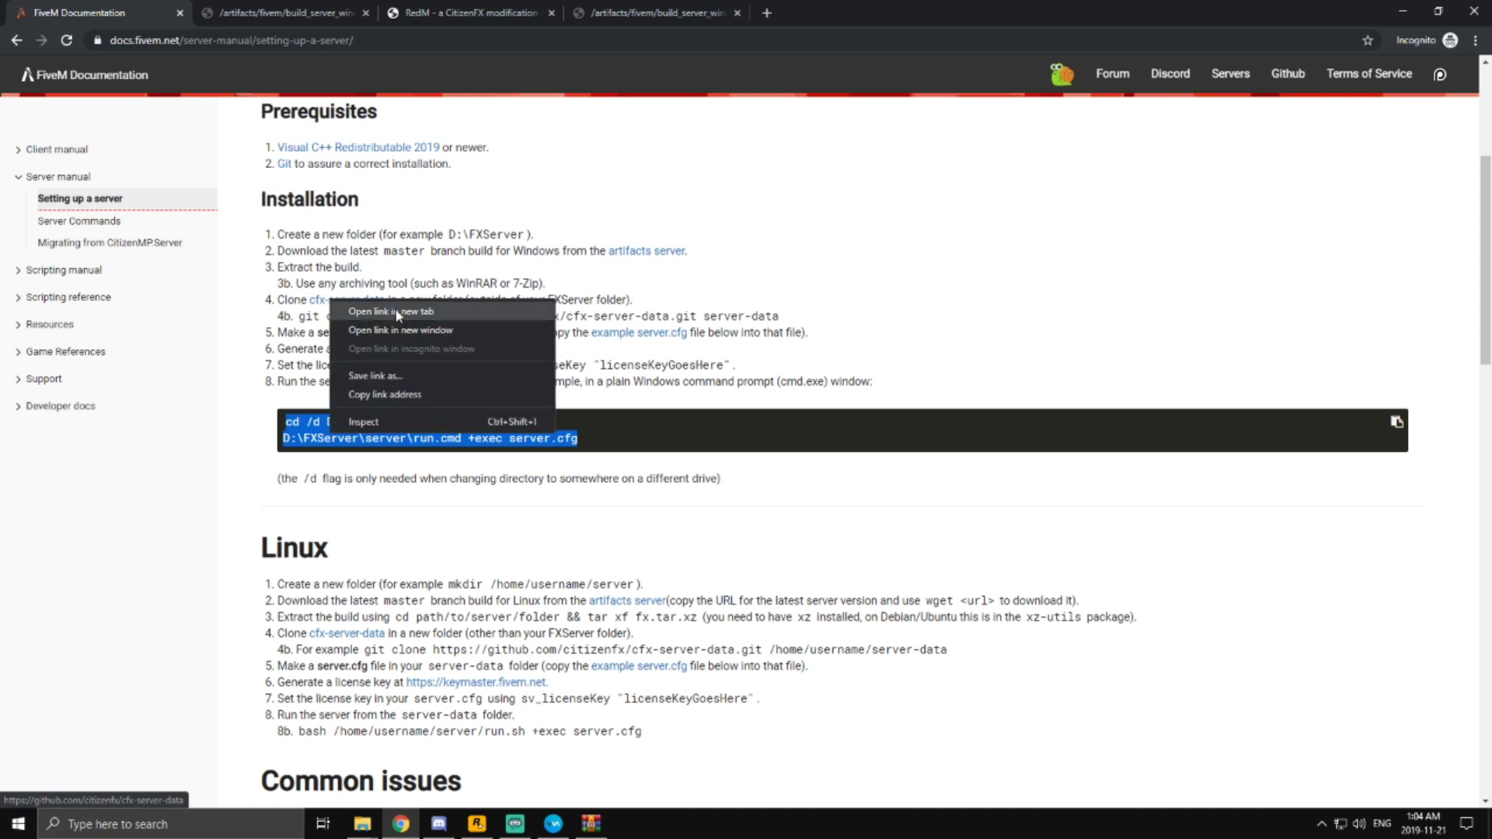
{"action": "left_click", "coordinate": [359, 313]}
{"action": "left_click", "coordinate": [822, 9]}
{"action": "left_click", "coordinate": [319, 9]}
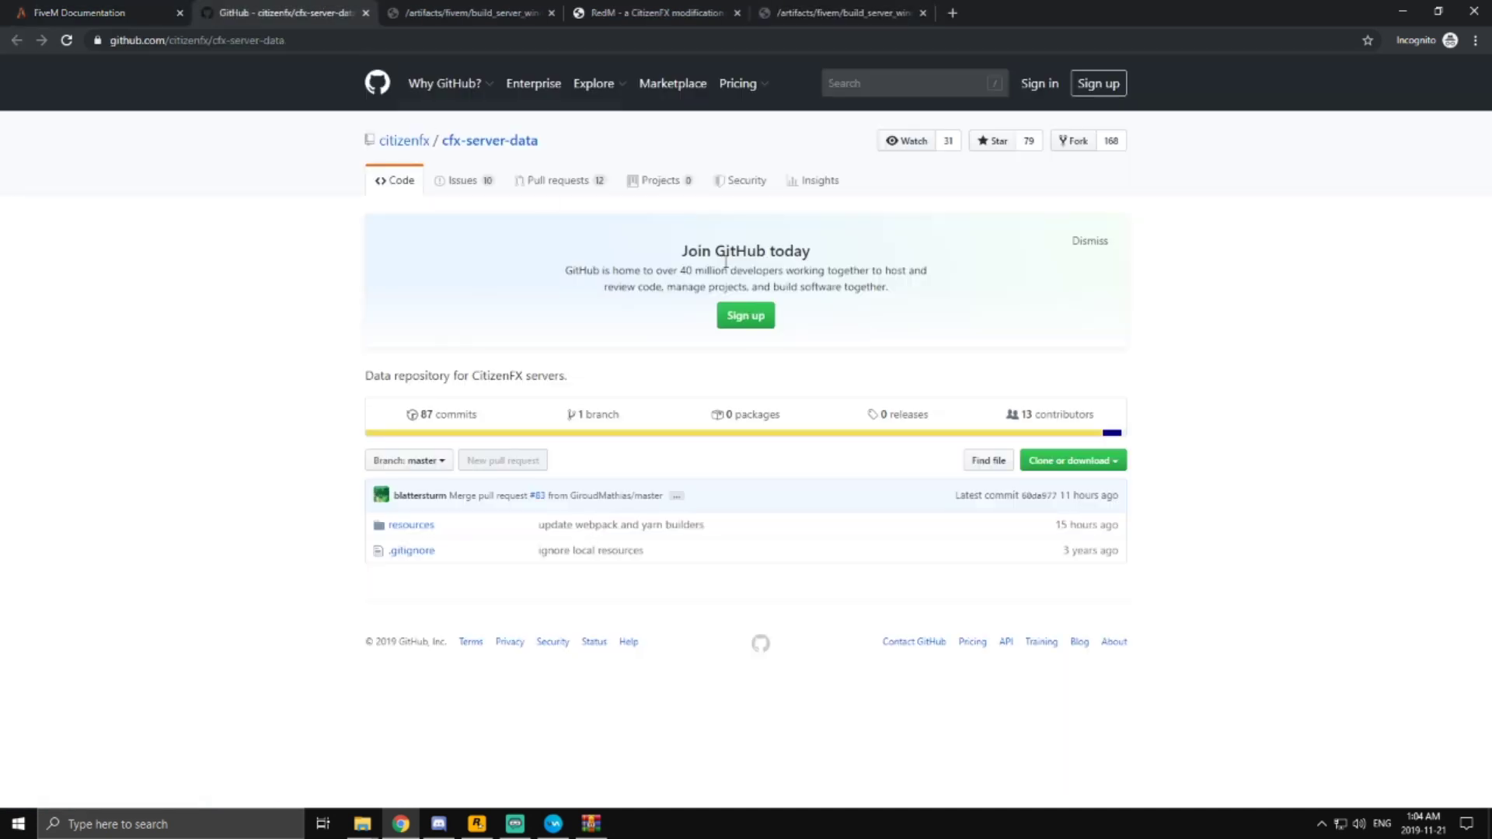
- Download the cfx-server-data repository as a ZIP file
{"action": "left_click", "coordinate": [1054, 467]}
{"action": "left_click", "coordinate": [1058, 586]}
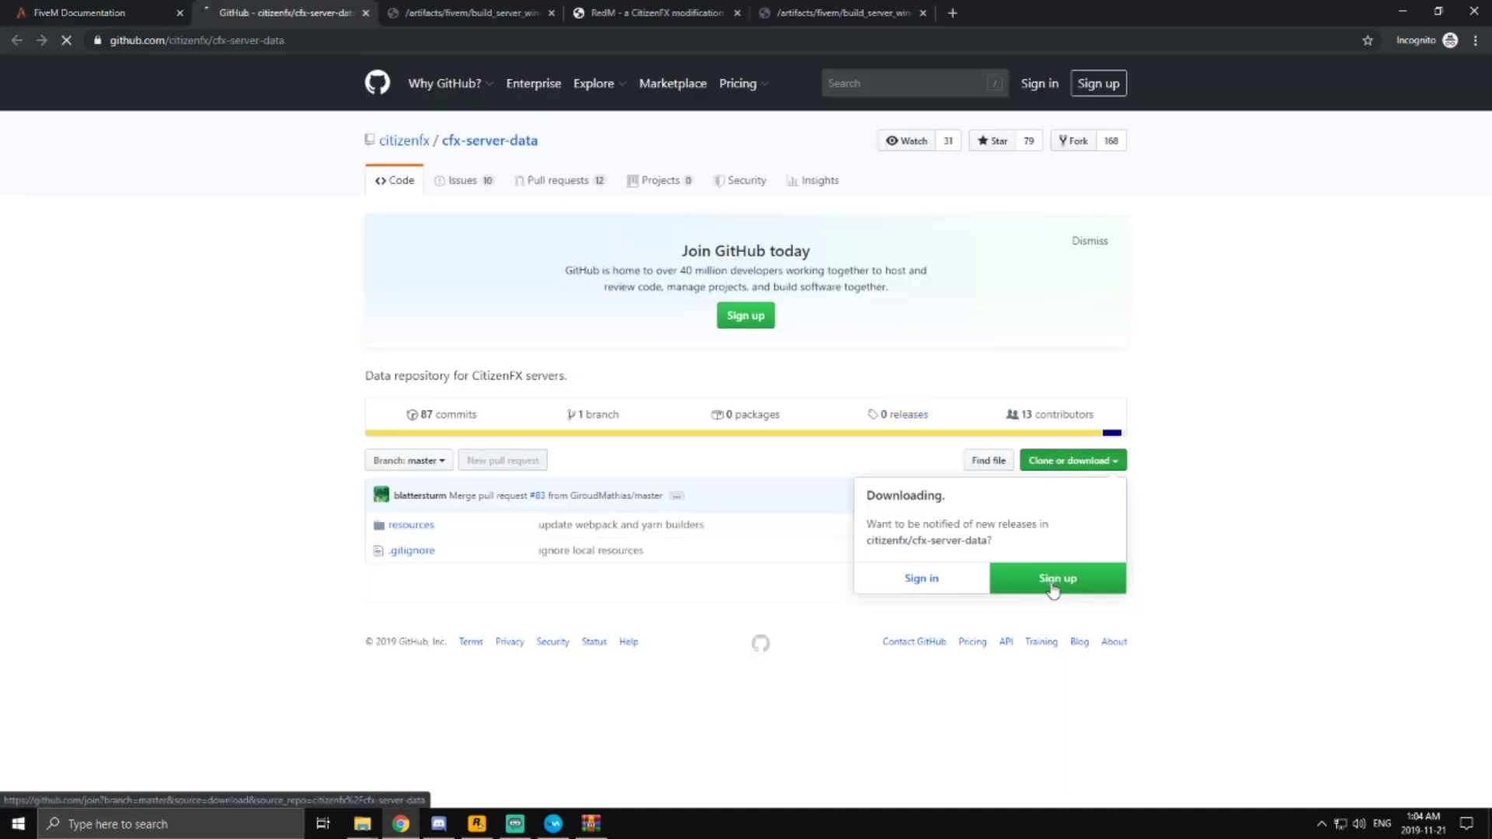
{"action": "left_click", "coordinate": [177, 562]}
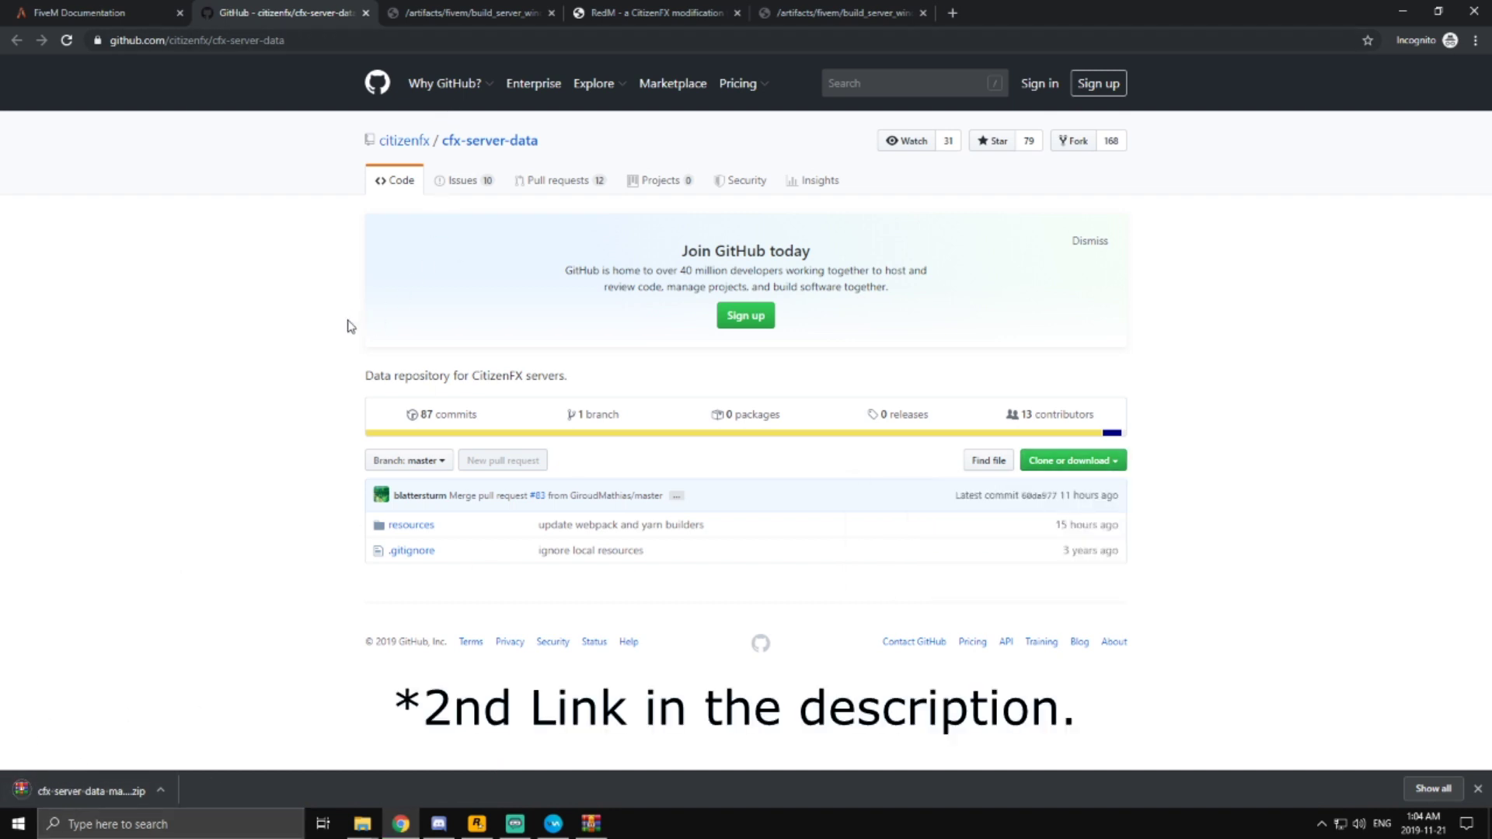
- Open the downloaded ZIP in WinRAR and copy its resources folder into server-data inside RedMTutorial
{"action": "left_click", "coordinate": [63, 795]}
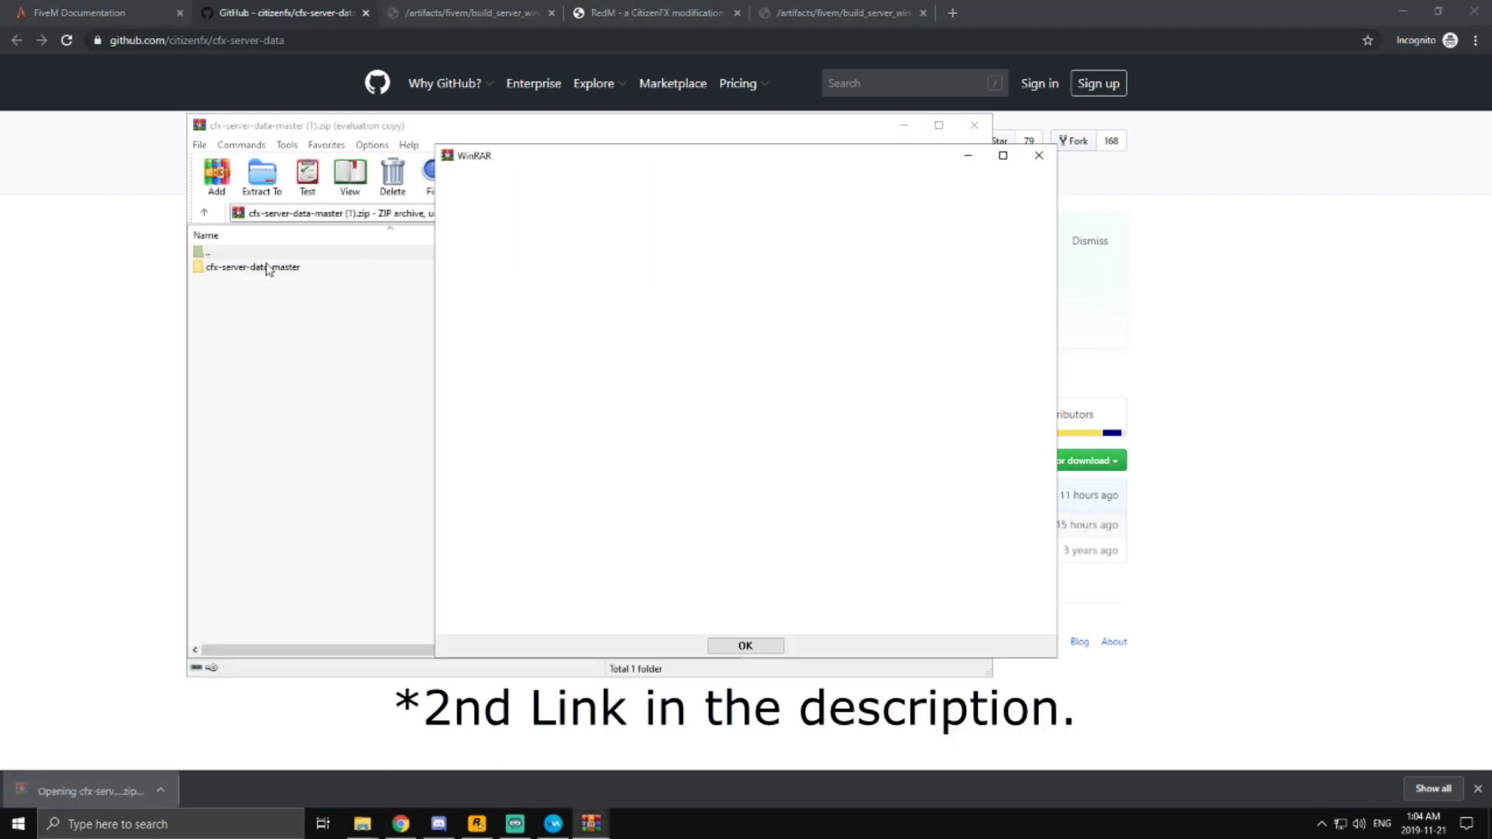
{"action": "left_click", "coordinate": [1040, 152]}
{"action": "double_click", "coordinate": [254, 267]}
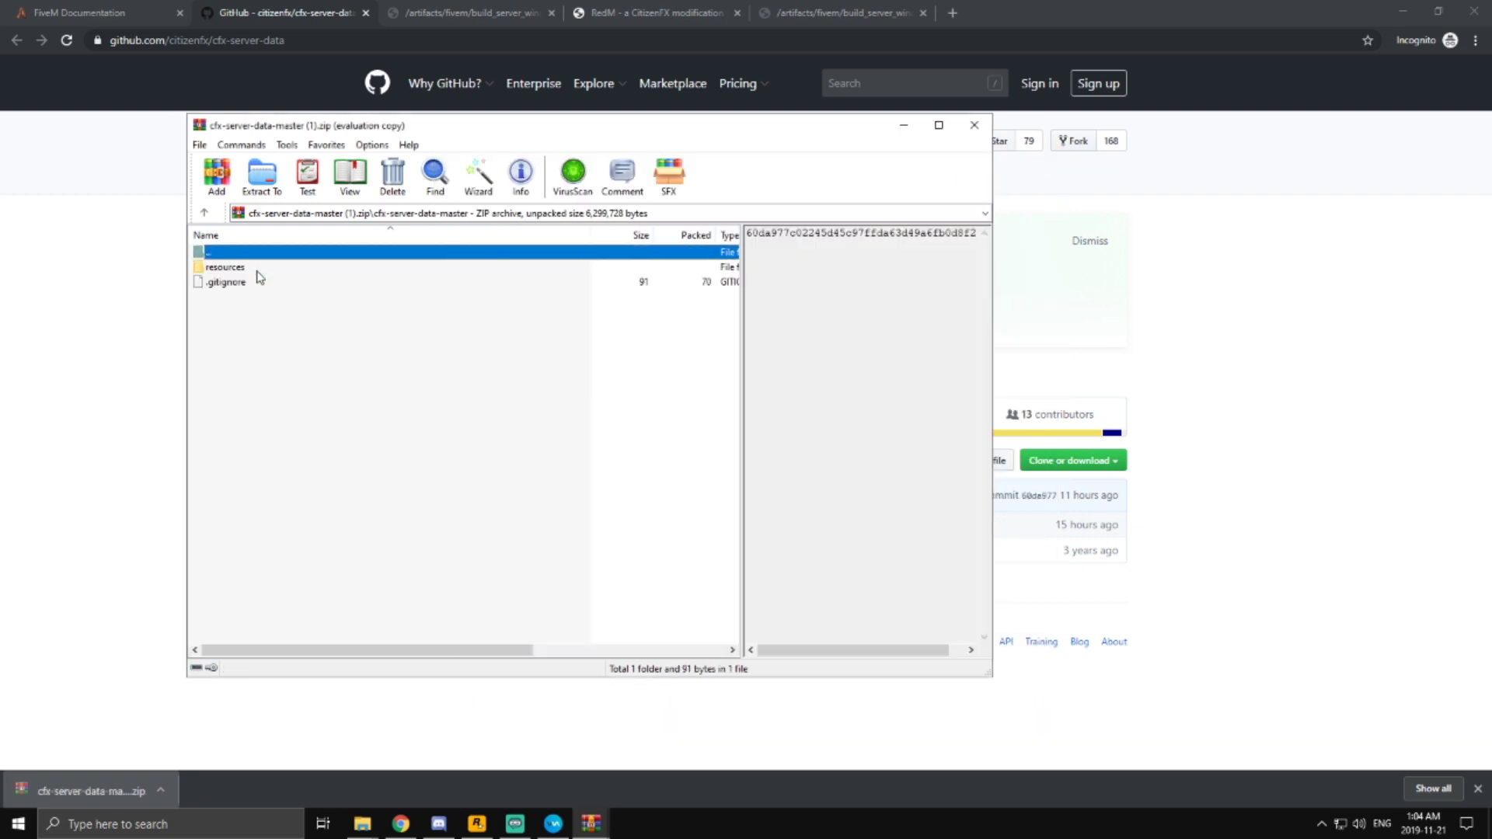
{"action": "left_click", "coordinate": [257, 269]}
{"action": "mouse_move", "coordinate": [357, 817]}
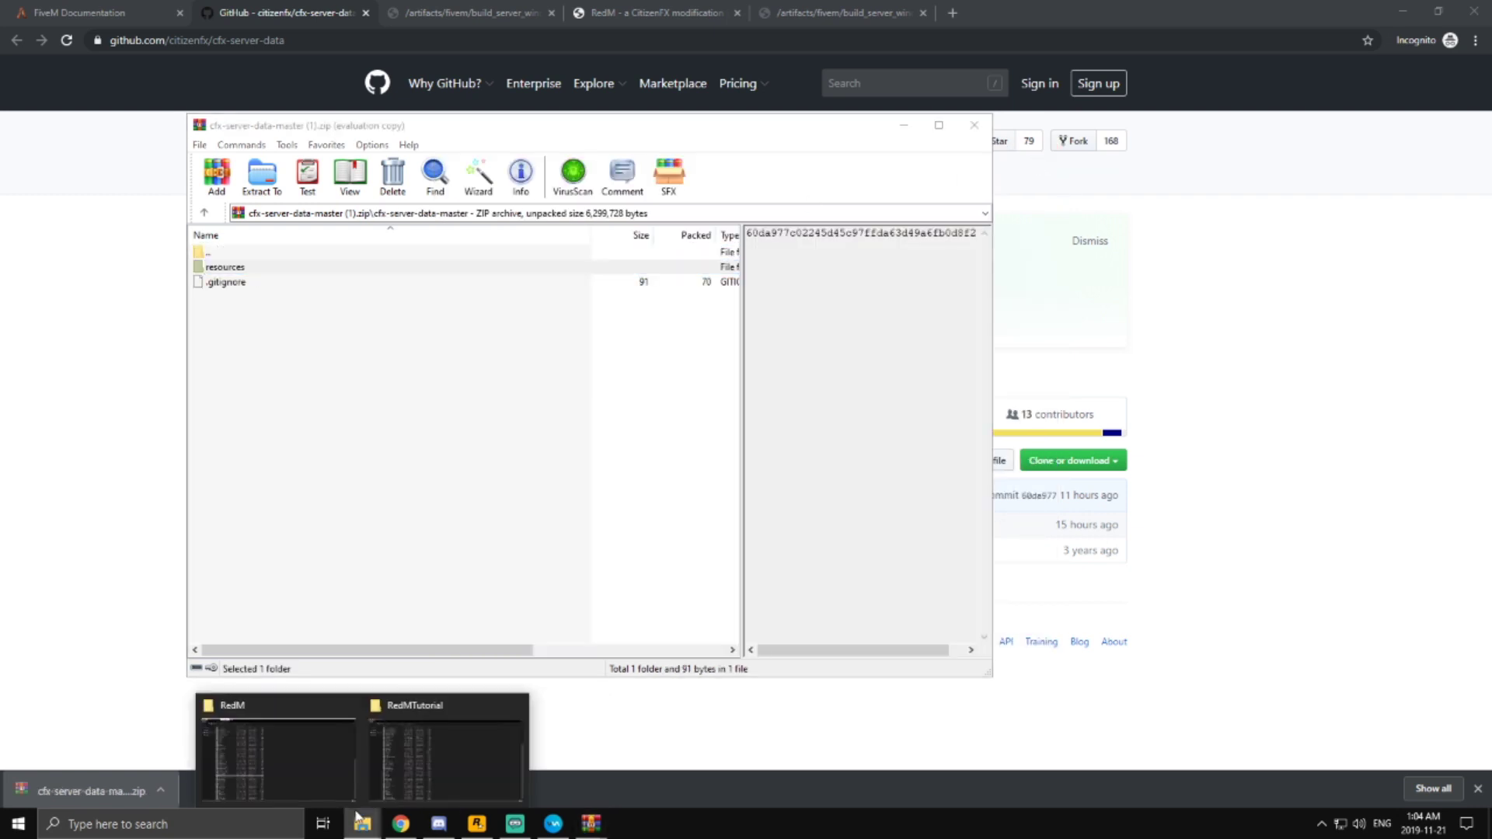
{"action": "left_click", "coordinate": [412, 760]}
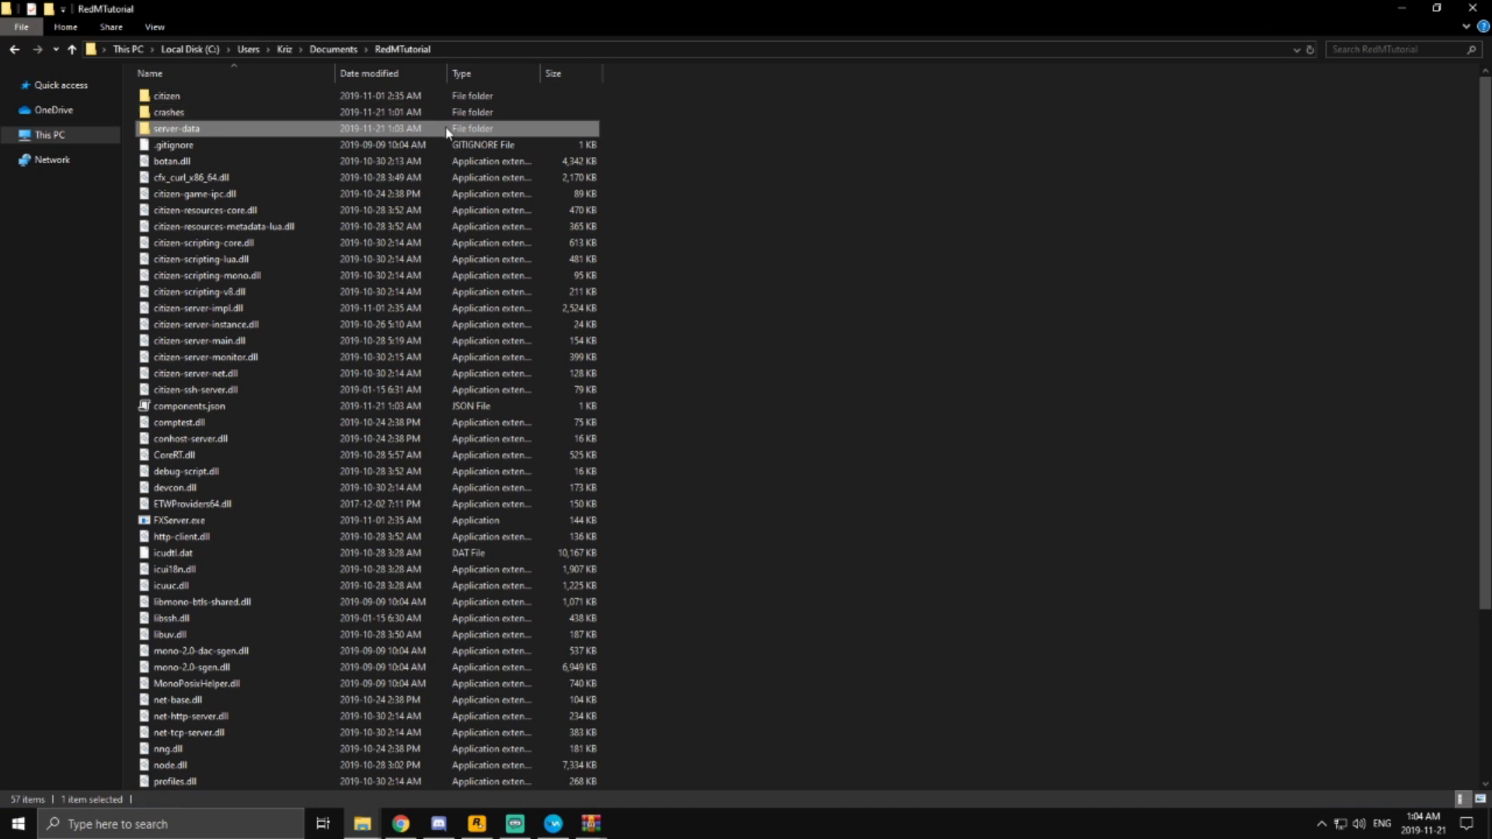
{"action": "double_click", "coordinate": [443, 128]}
{"action": "key", "text": "ctrl+v"}
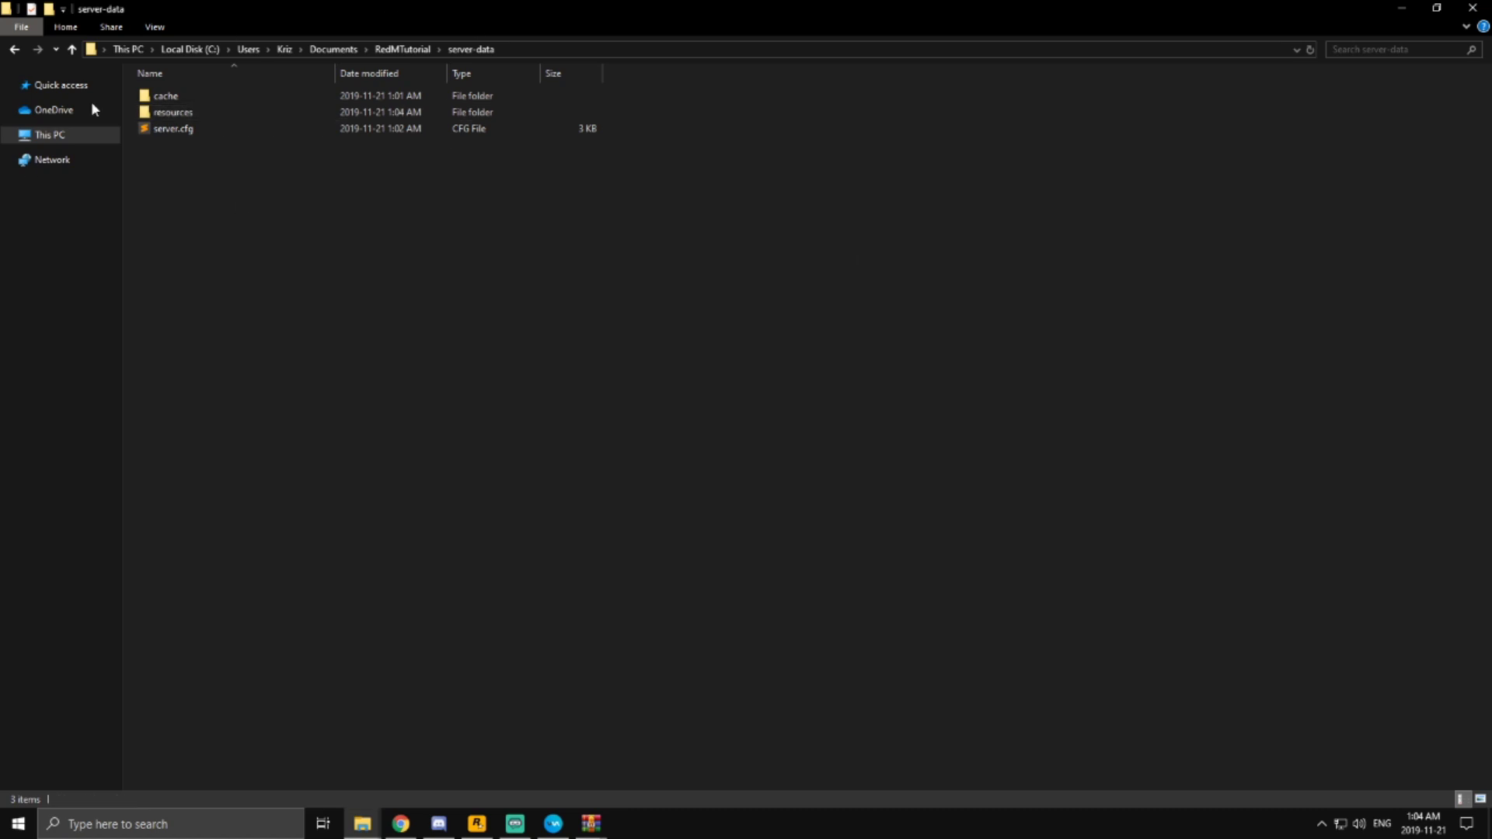
- Run Start RedM Server.bat from RedMTutorial to test the added resources, then close the server console
{"action": "left_click", "coordinate": [402, 49]}
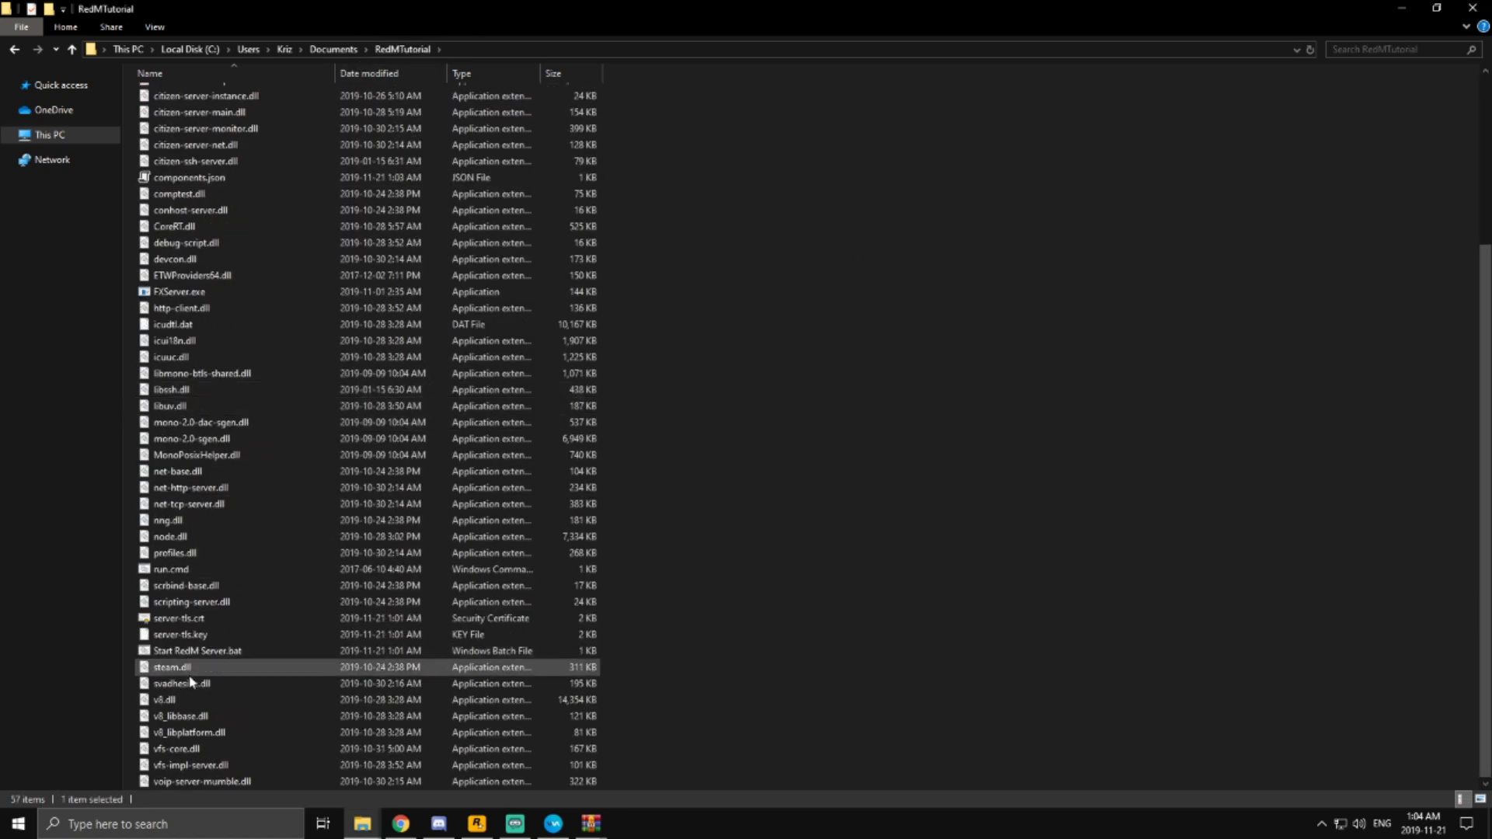
{"action": "double_click", "coordinate": [190, 650]}
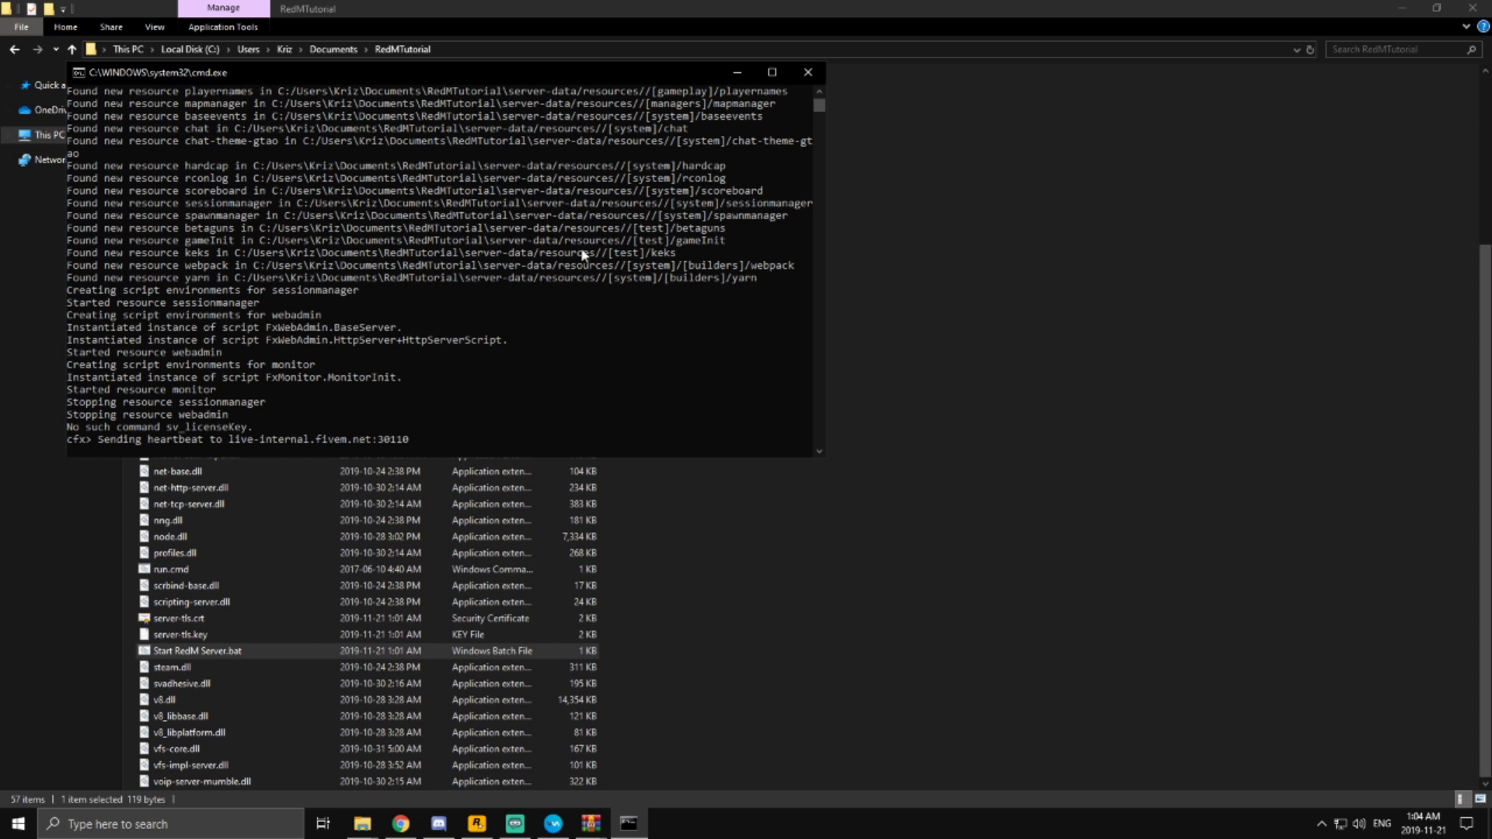
{"action": "left_click", "coordinate": [808, 72]}
- Open server.cfg from the server-data folder in Sublime Text and go to the start of the file
{"action": "scroll", "coordinate": [684, 297], "scroll_direction": "up", "scroll_amount": 5}
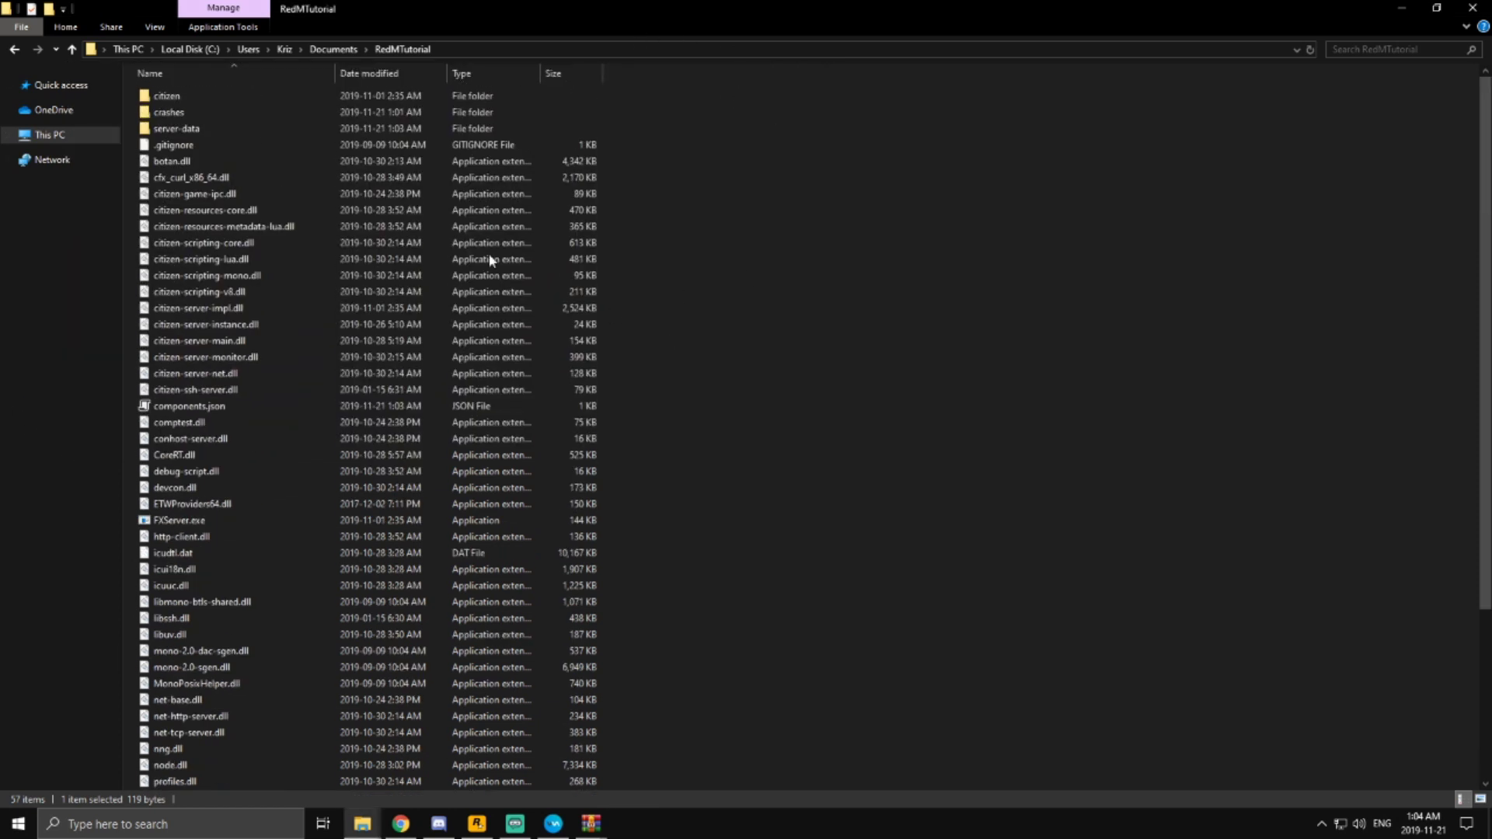
{"action": "double_click", "coordinate": [212, 125]}
{"action": "left_click", "coordinate": [209, 127]}
{"action": "double_click", "coordinate": [210, 127]}
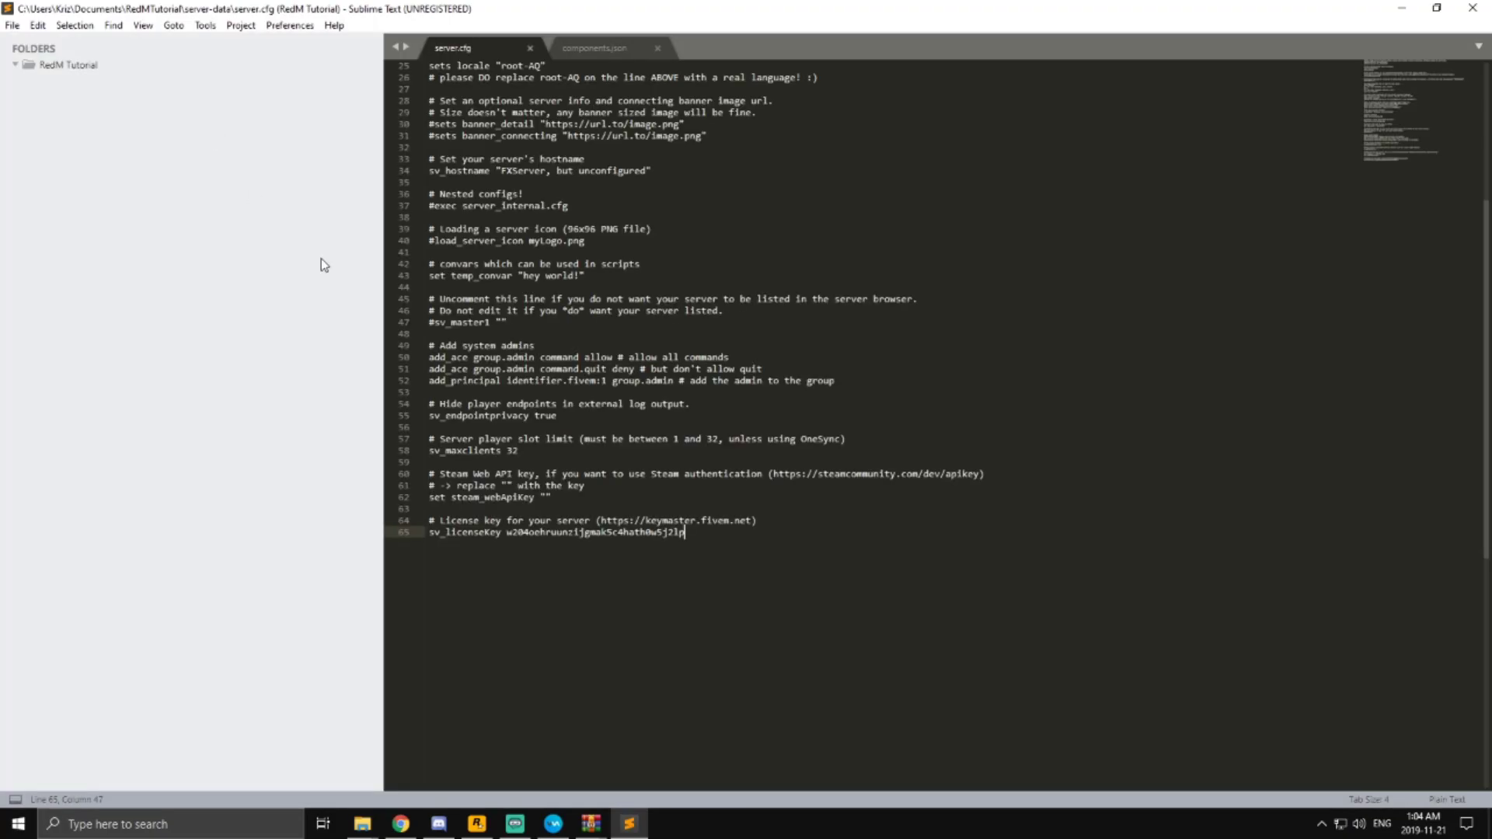
{"action": "left_click", "coordinate": [861, 426]}
{"action": "scroll", "coordinate": [864, 420], "scroll_direction": "up", "scroll_amount": 8}
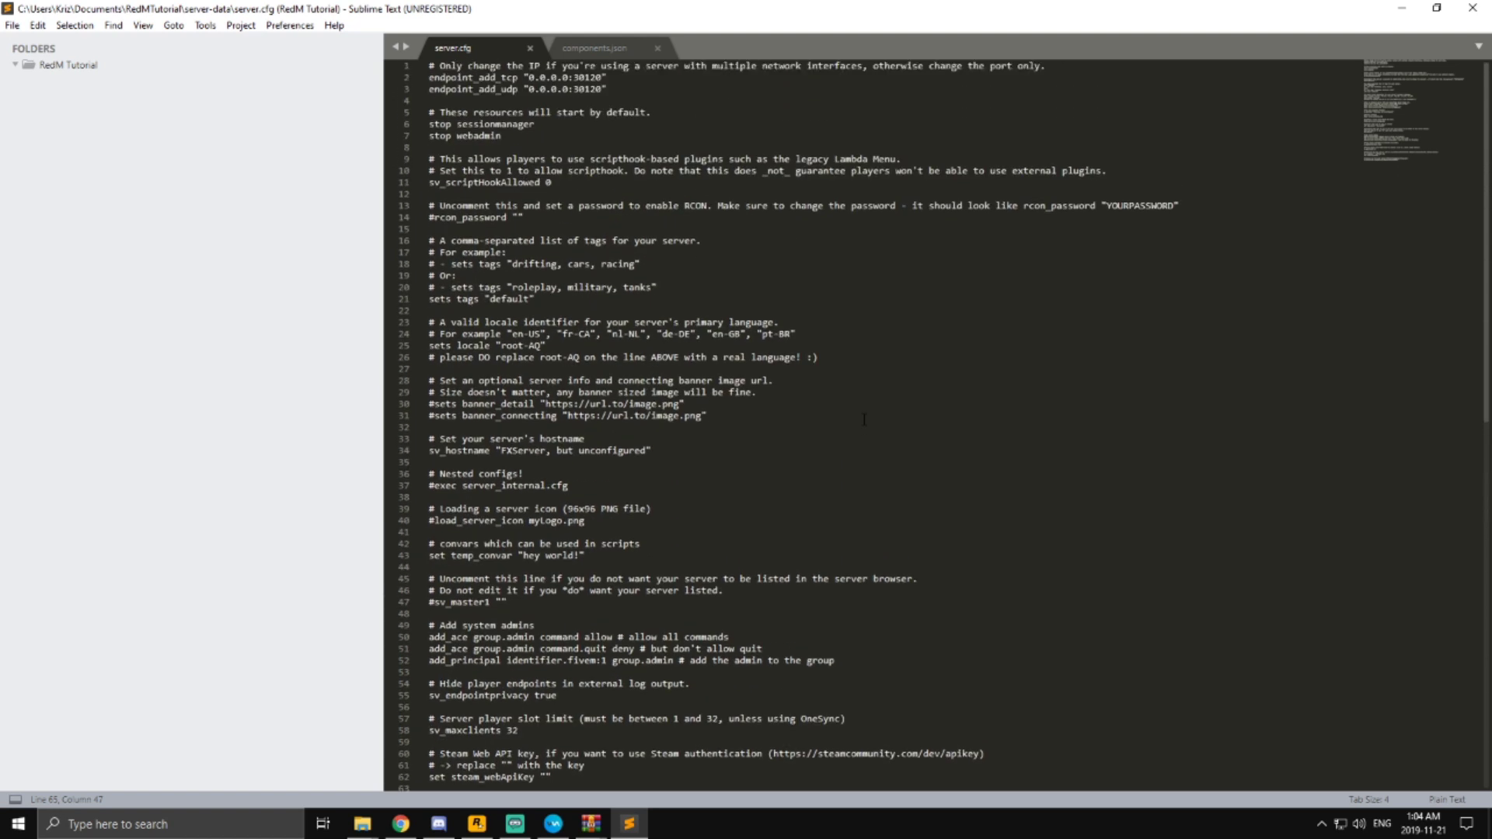
- Add the line "set sv_lan 1" below "stop webadmin" in server.cfg and save the file
{"action": "left_click", "coordinate": [616, 144]}
{"action": "key", "text": "Return"}
{"action": "key", "text": "Return"}
{"action": "key", "text": "Return"}
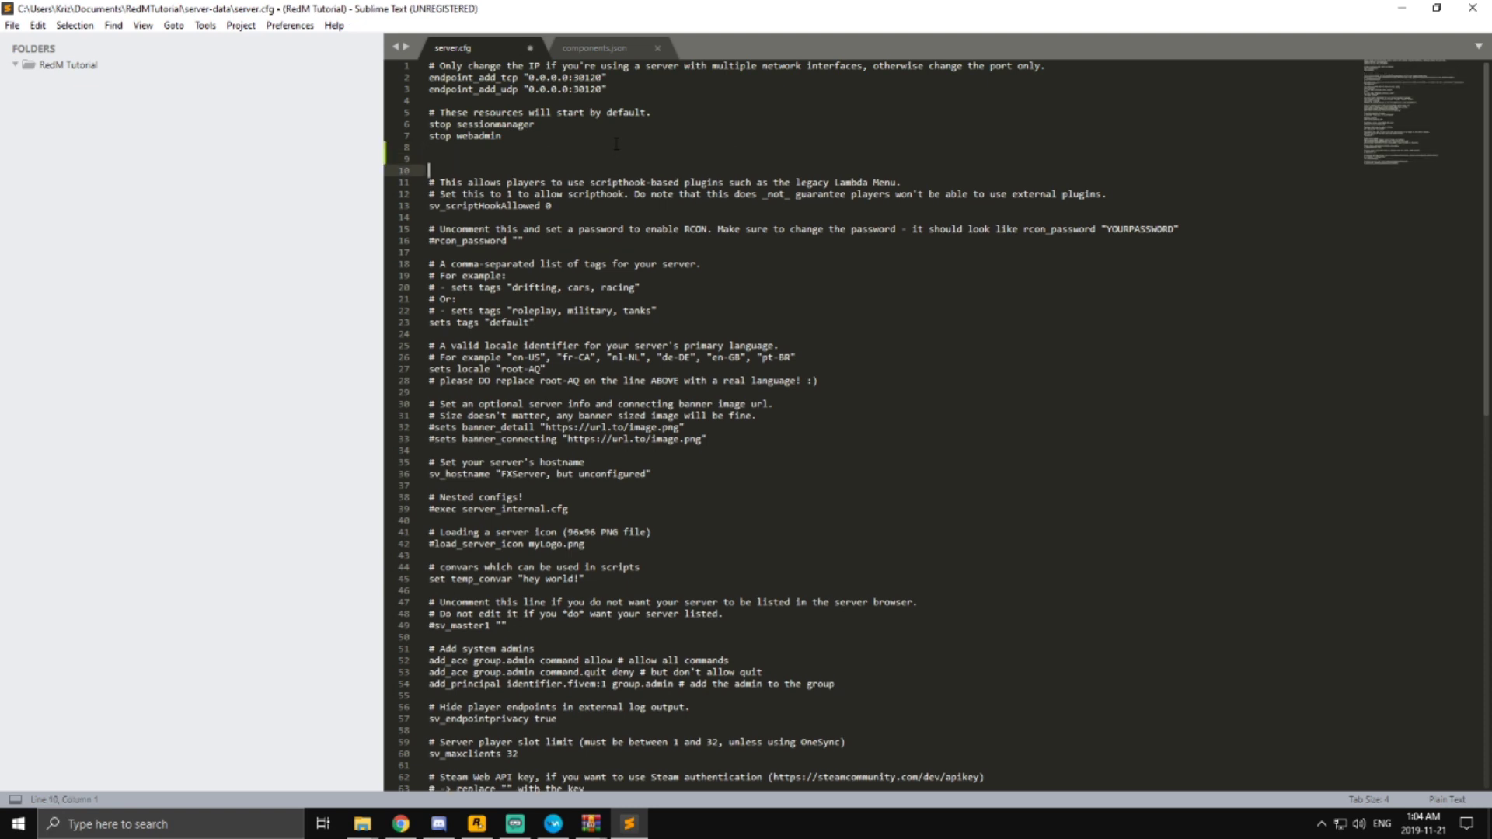
{"action": "type", "text": "sv_m"}
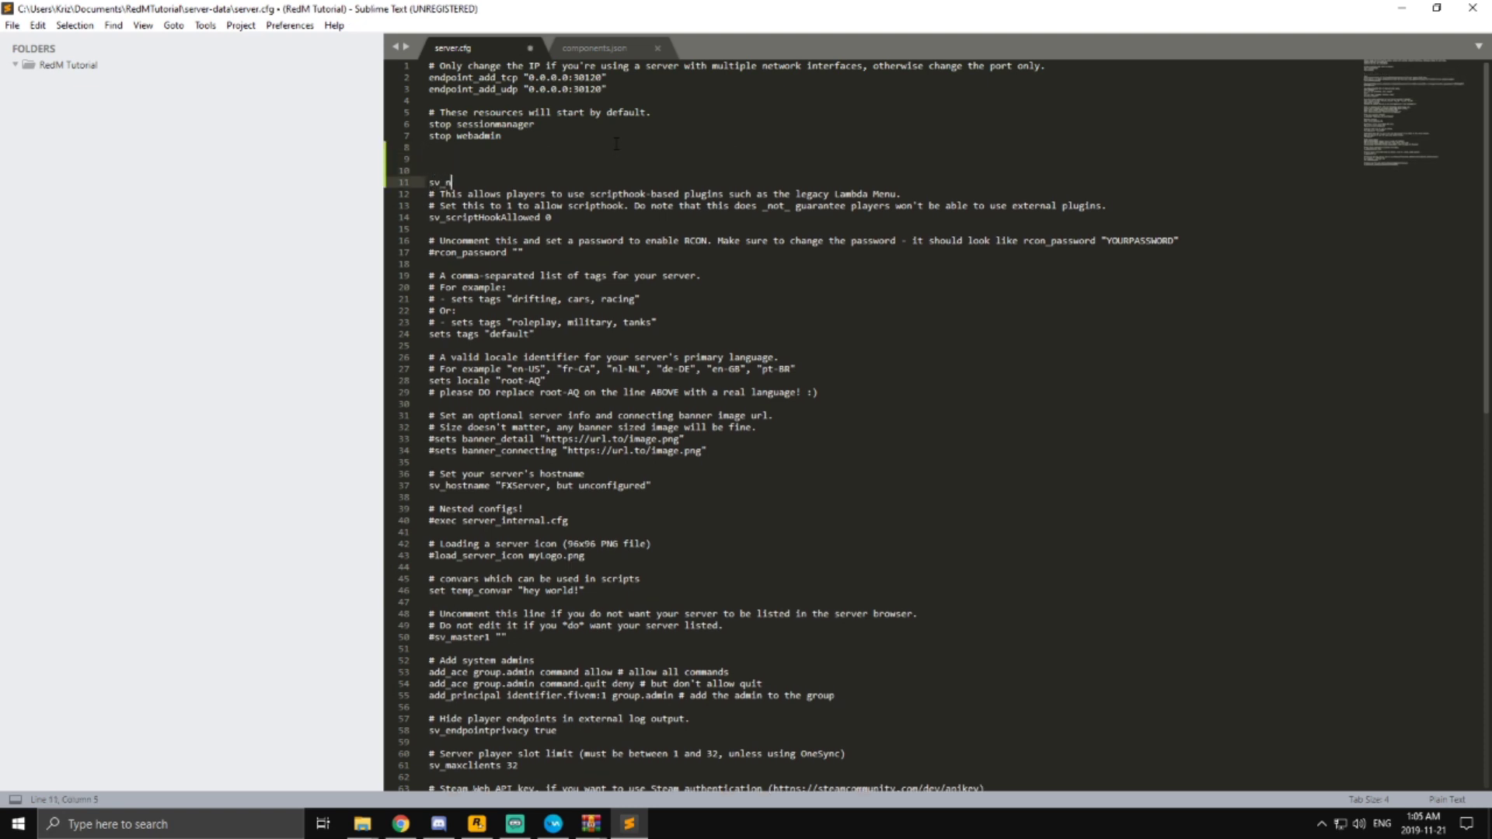
{"action": "type", "text": "an 1"}
{"action": "left_click", "coordinate": [429, 182]}
{"action": "type", "text": "set"}
{"action": "key", "text": "ctrl+s"}
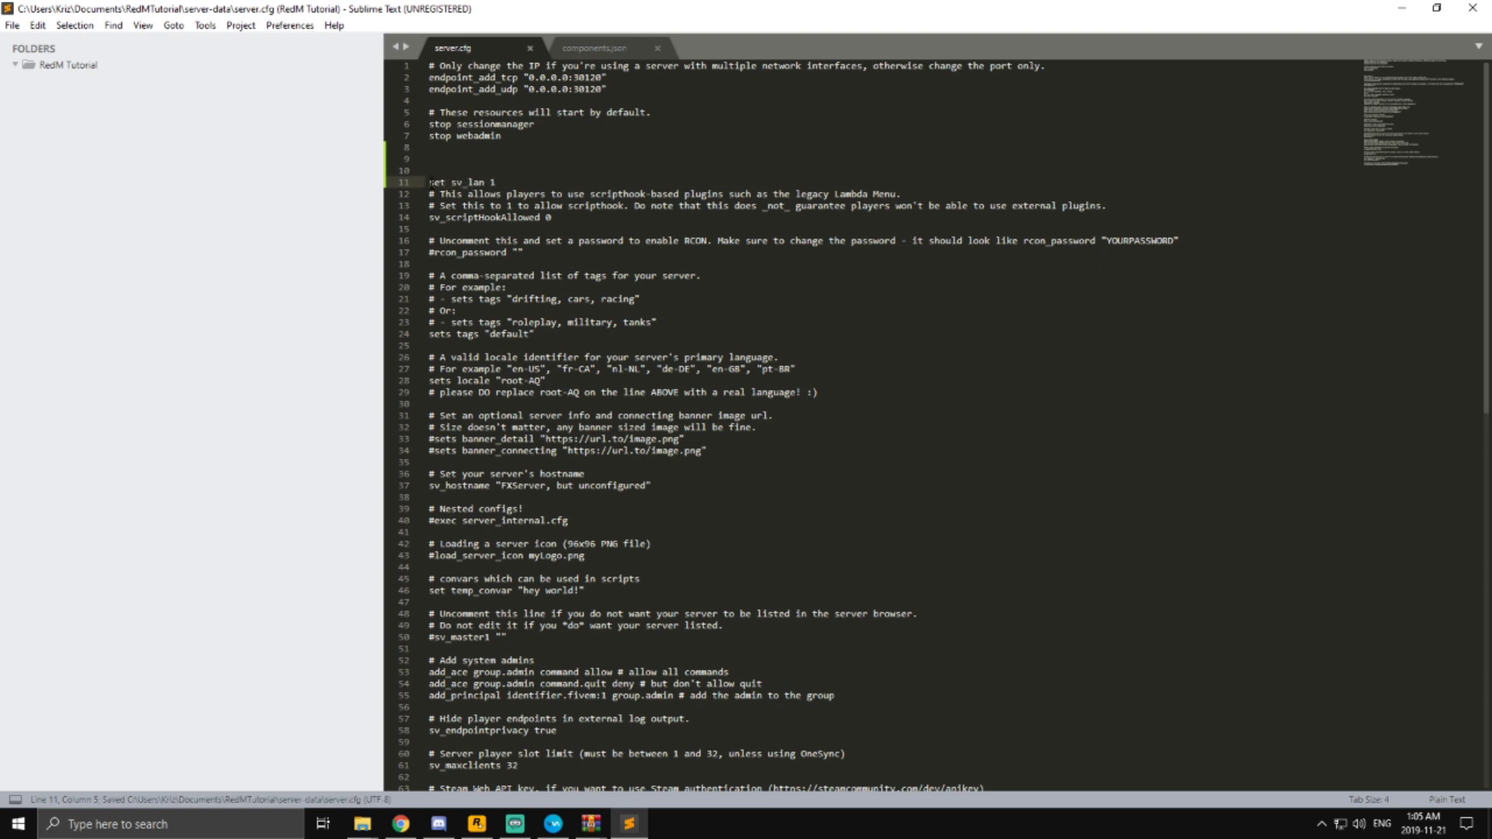
- Shorten the new line to "sv_lan 1", move it directly below the sv_hostname line, save server.cfg and close Sublime Text
{"action": "key", "text": "BackSpace"}
{"action": "key", "text": "BackSpace"}
{"action": "key", "text": "BackSpace"}
{"action": "key", "text": "BackSpace"}
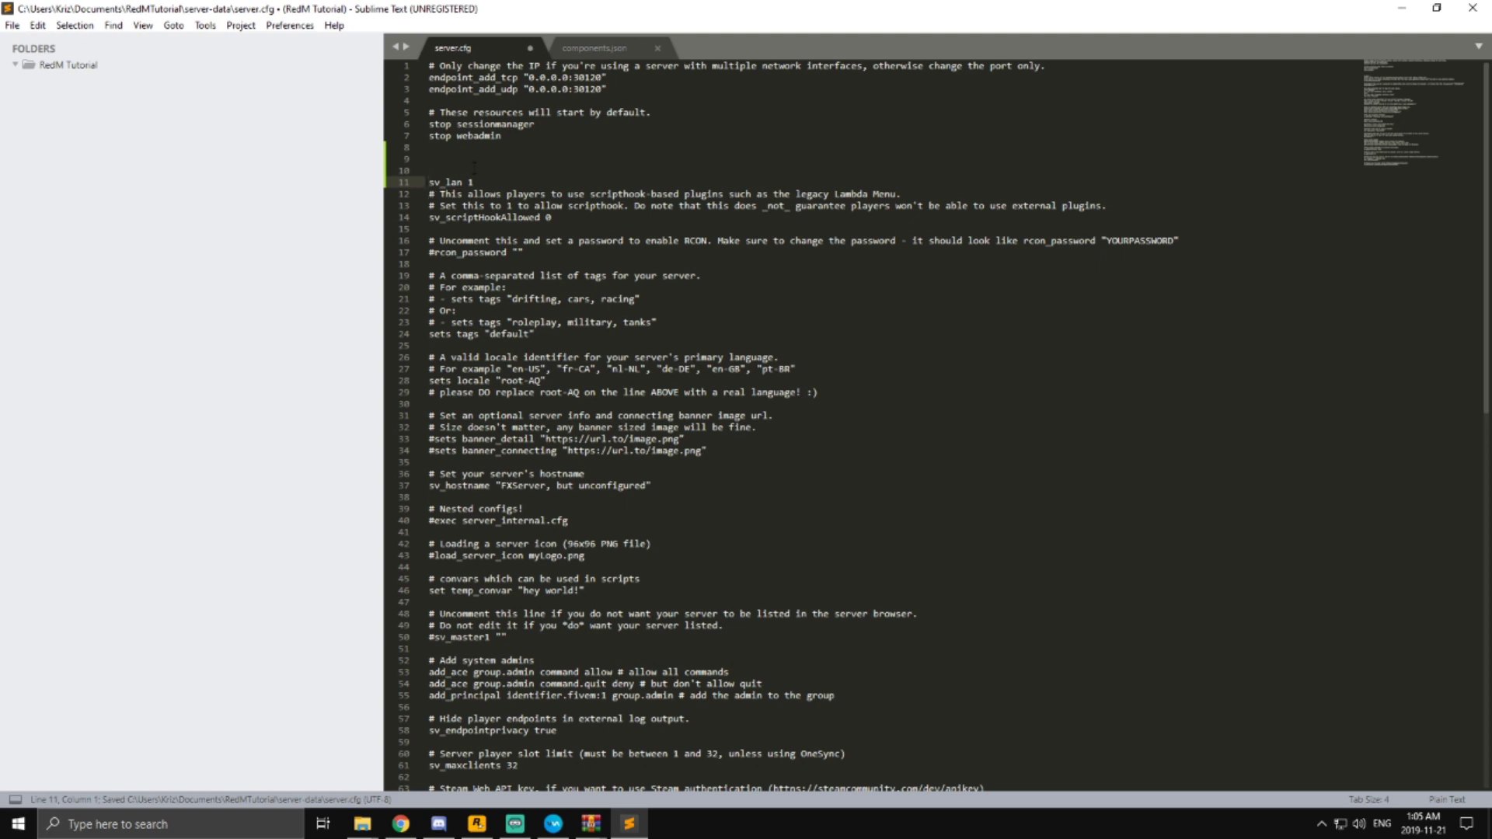
{"action": "left_click_drag", "start_coordinate": [473, 183], "coordinate": [419, 183]}
{"action": "key", "text": "ctrl+x"}
{"action": "left_click", "coordinate": [910, 501]}
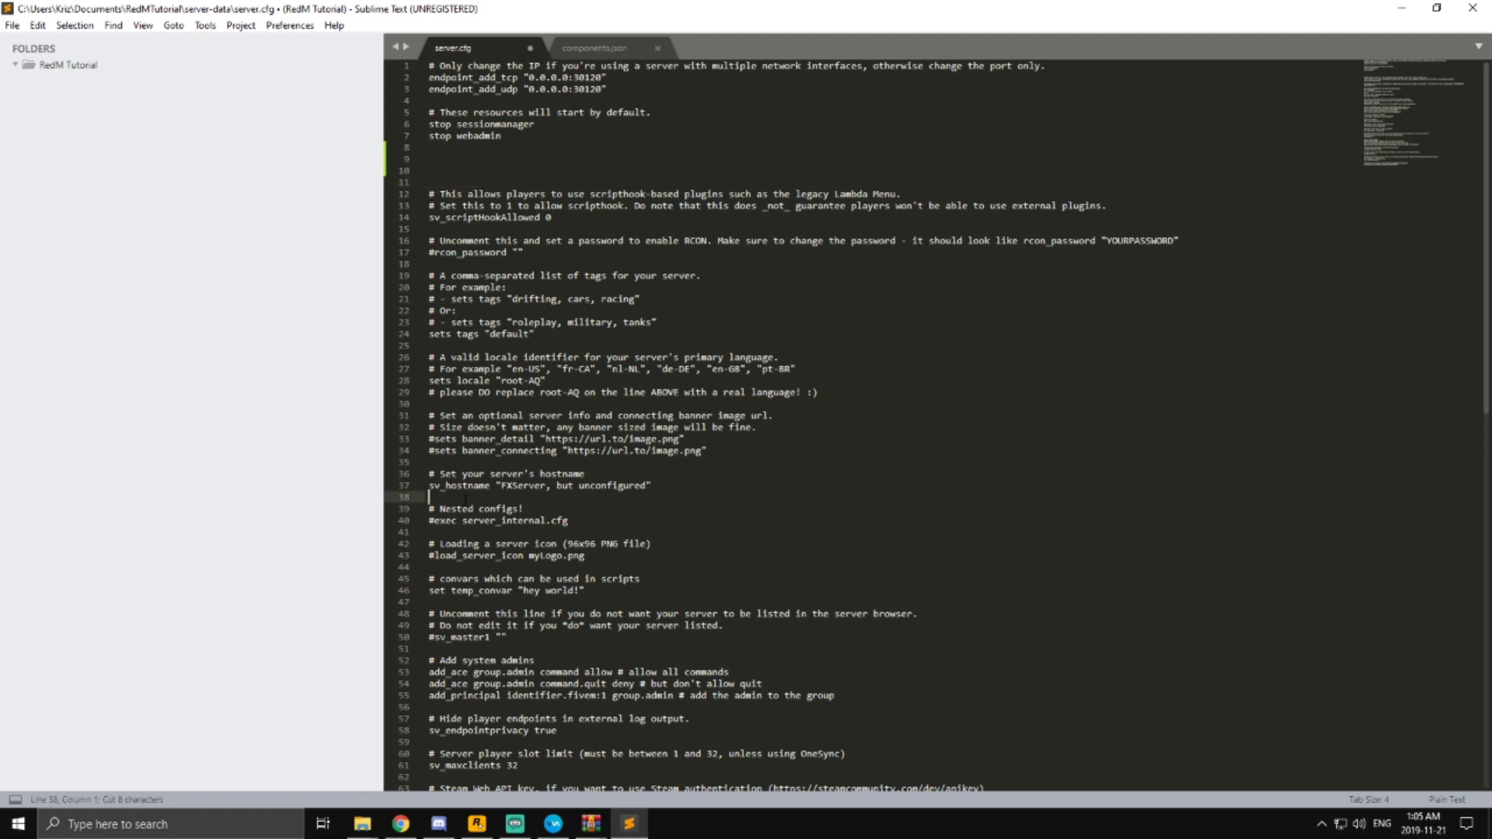
{"action": "key", "text": "ctrl+v"}
{"action": "key", "text": "ctrl+s"}
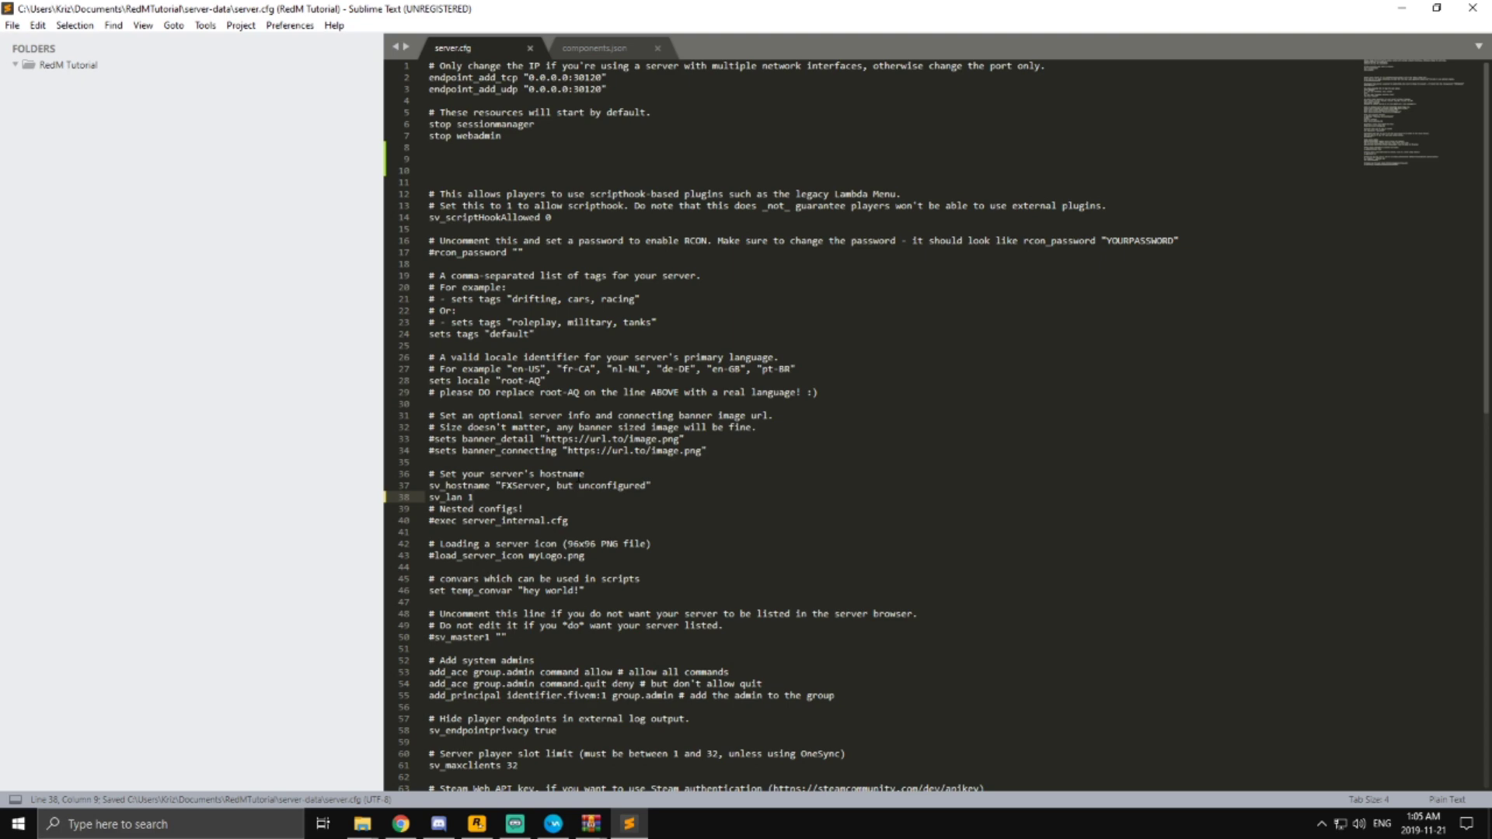
{"action": "left_click", "coordinate": [1473, 8]}
{"action": "left_click", "coordinate": [1014, 367]}
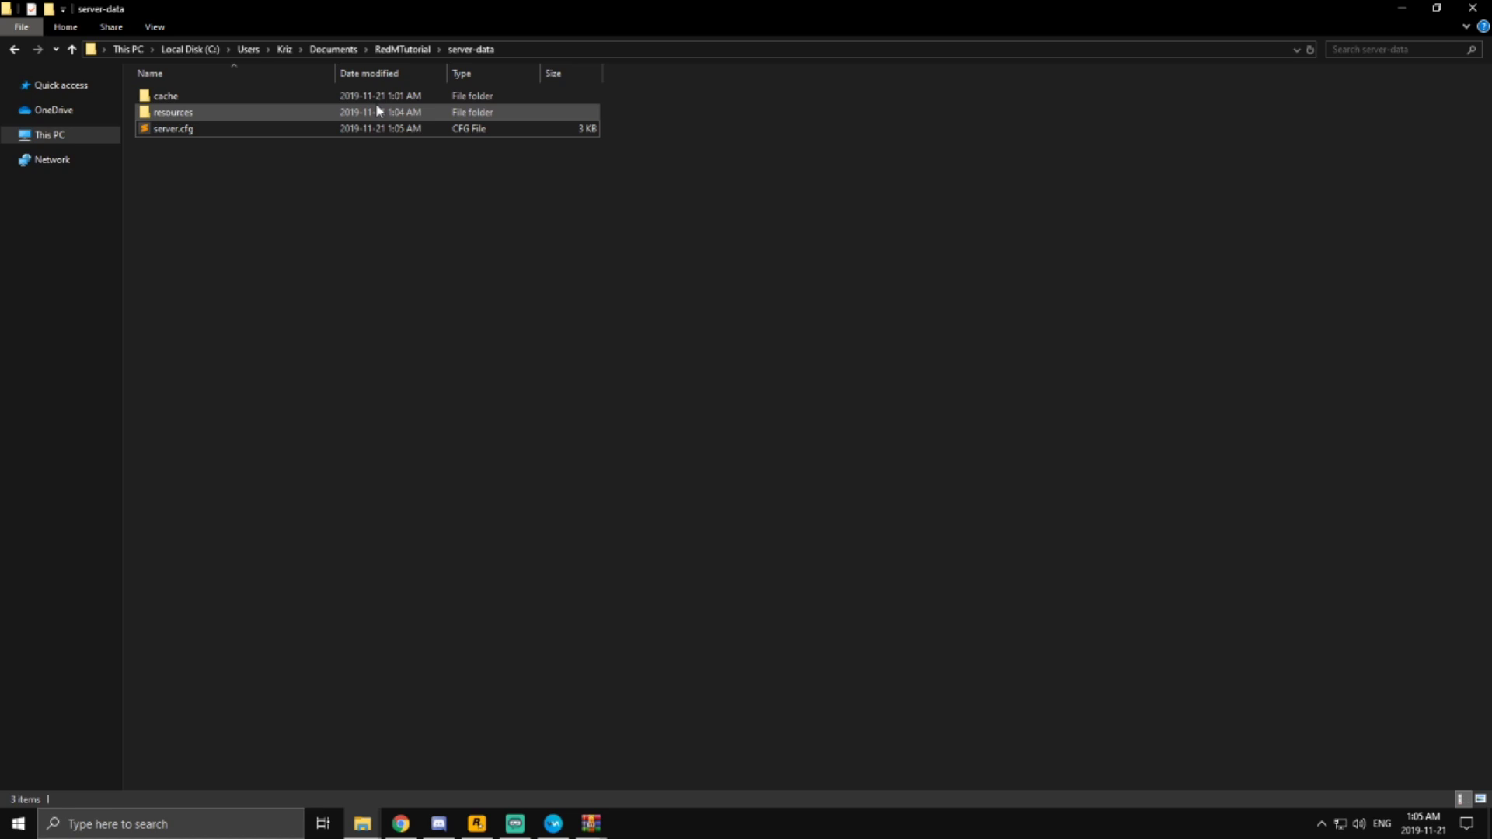
- Return to the RedMTutorial folder and start the server with Start RedM Server.bat
{"action": "left_click", "coordinate": [408, 51]}
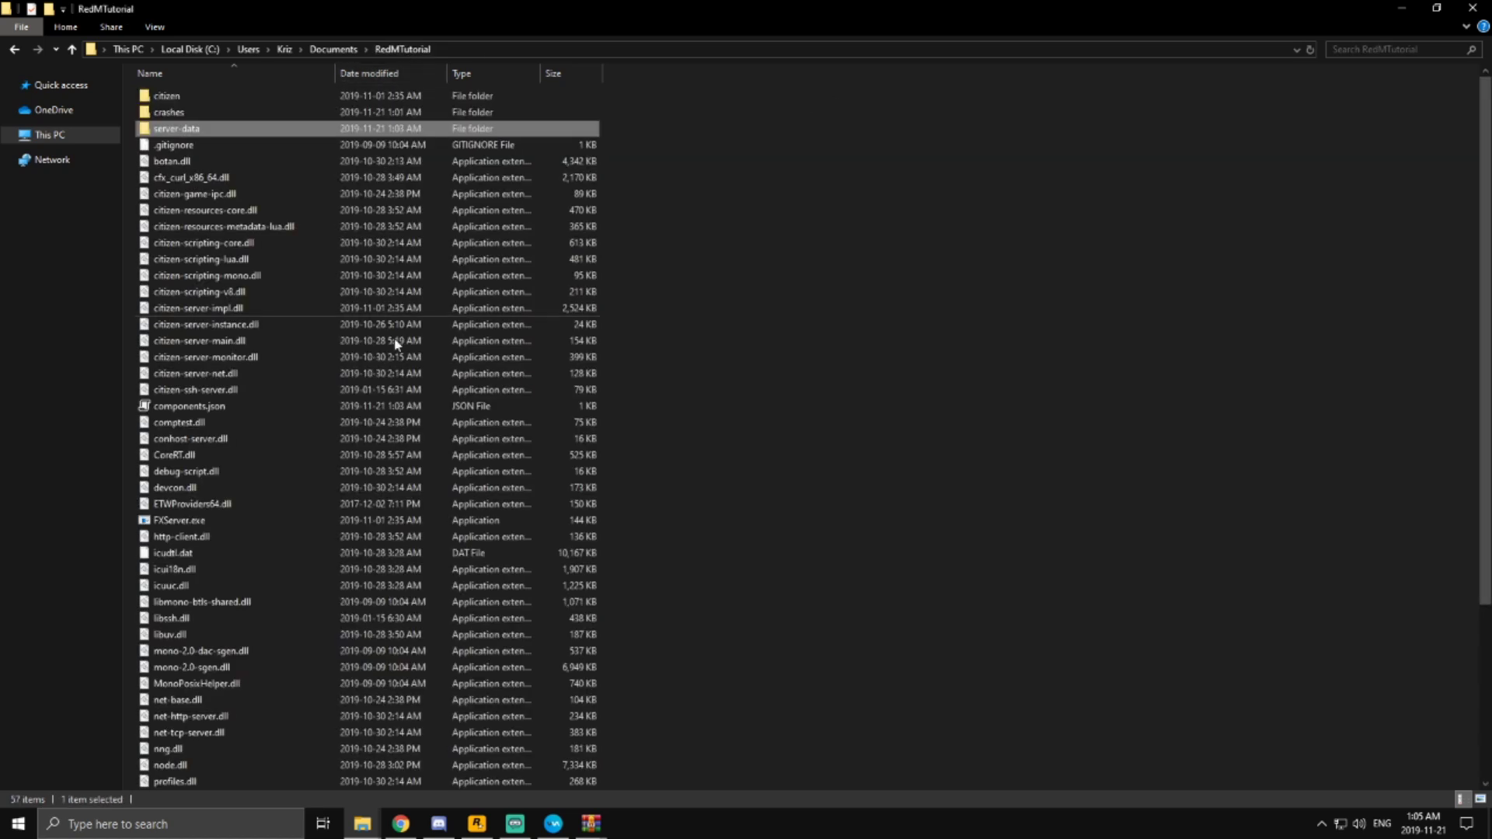
{"action": "scroll", "coordinate": [389, 357], "scroll_direction": "down", "scroll_amount": 5}
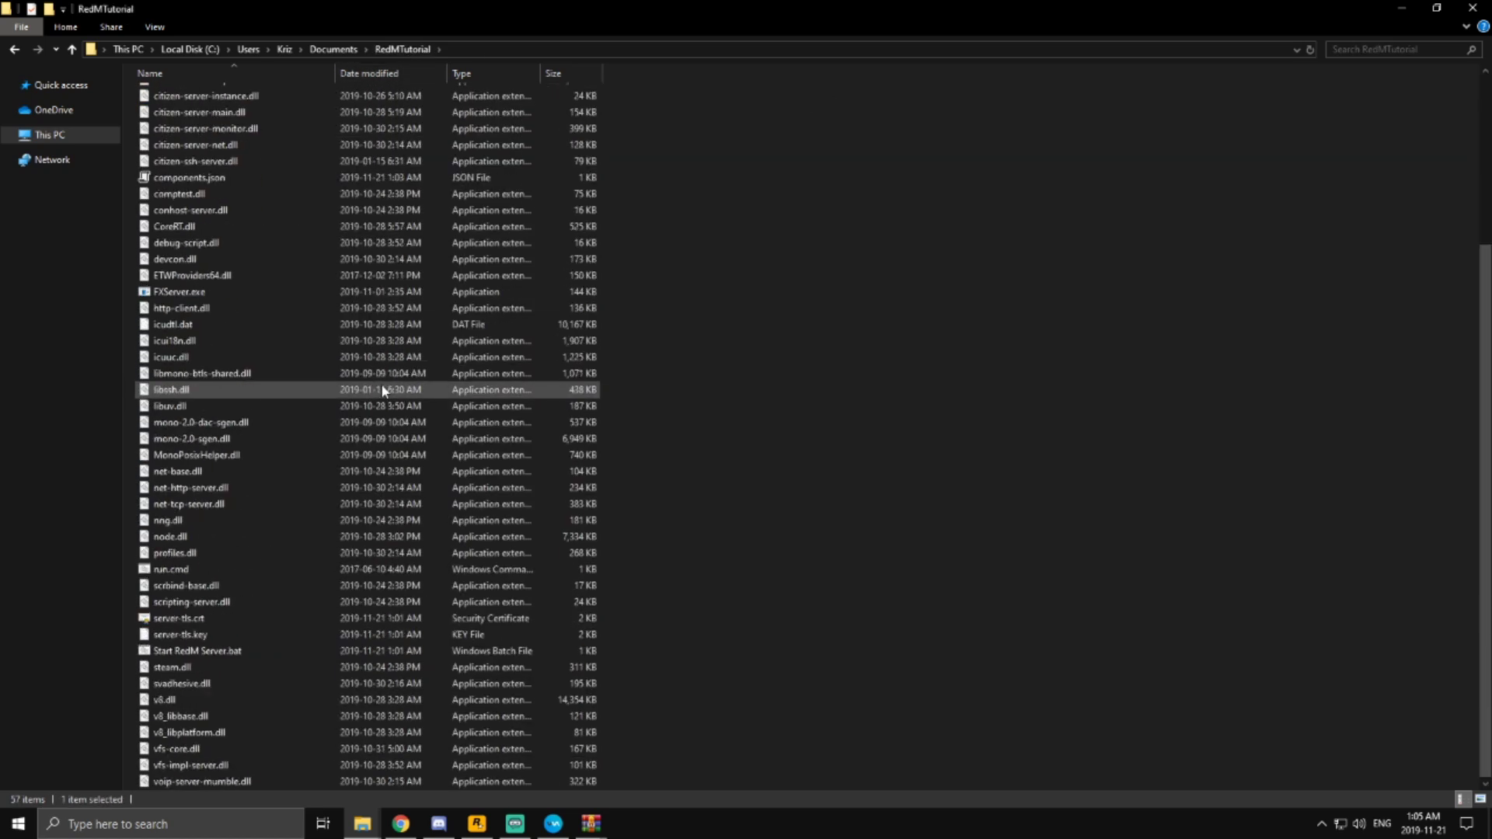
{"action": "double_click", "coordinate": [187, 652]}
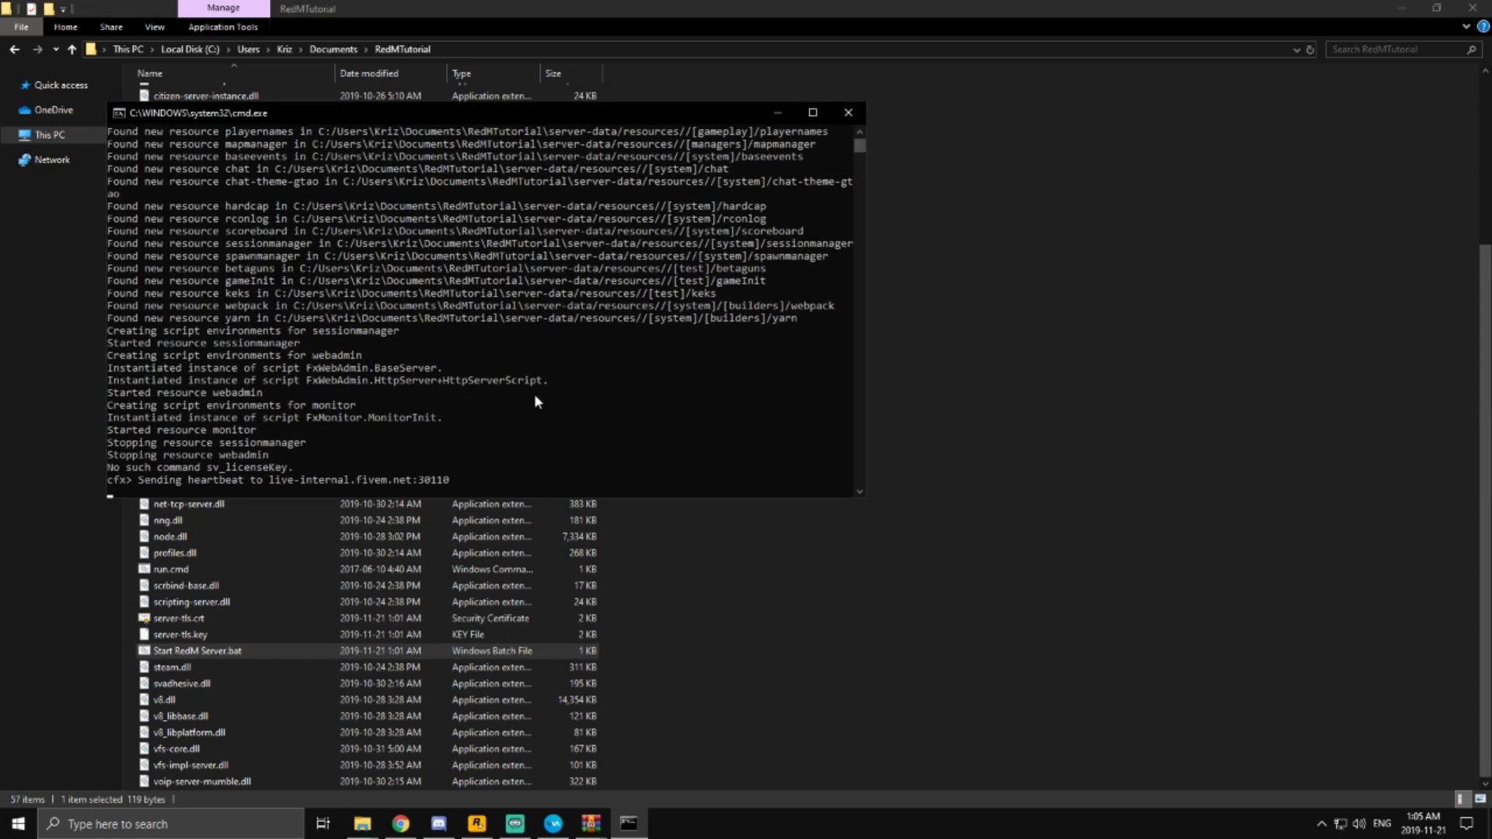
- Switch to the RedM application folder and examine the launcher files under cache and game
{"action": "left_click", "coordinate": [362, 824]}
{"action": "left_click", "coordinate": [280, 771]}
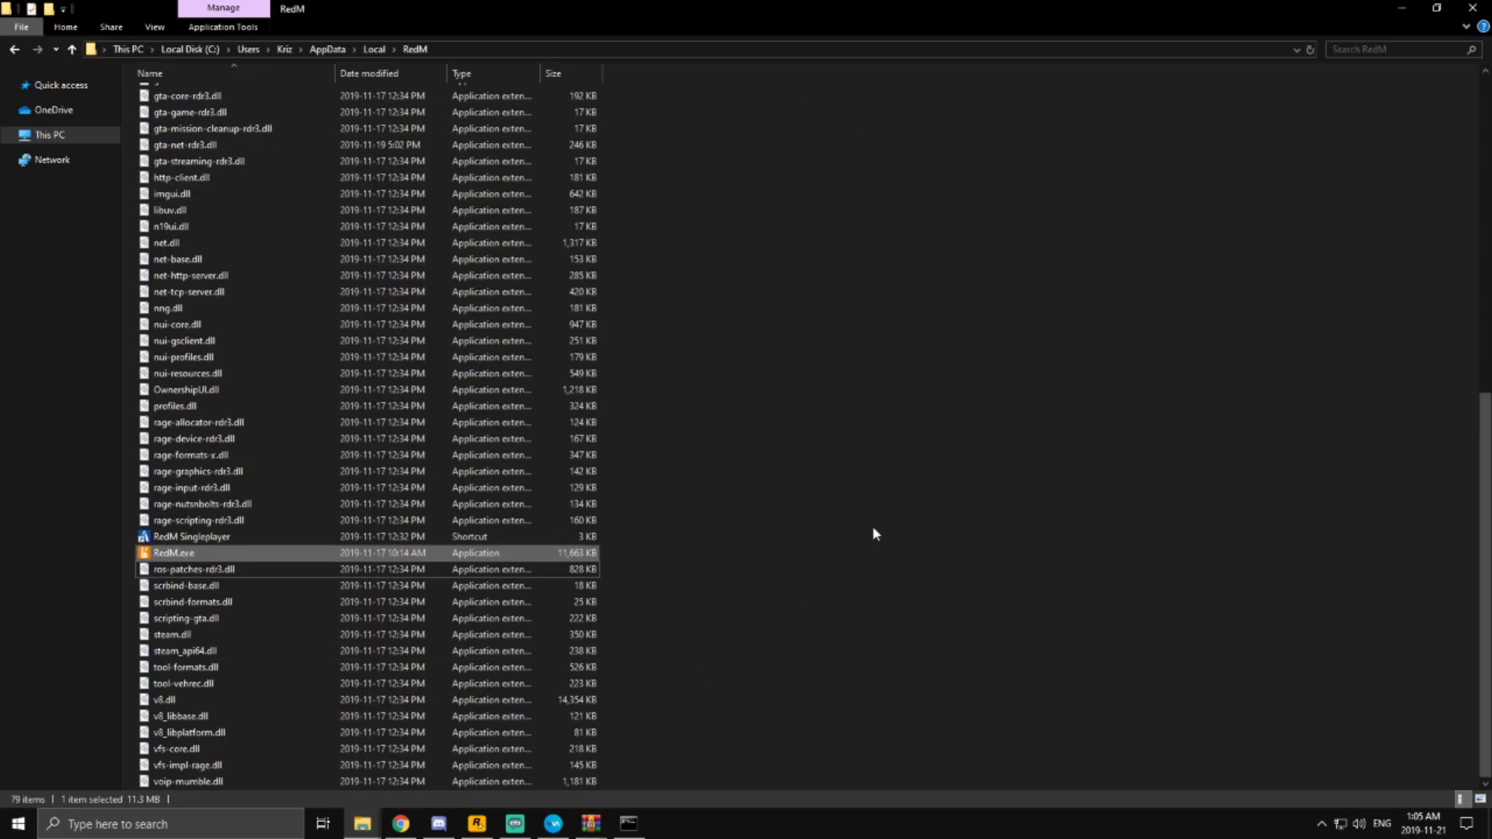
{"action": "scroll", "coordinate": [466, 544], "scroll_direction": "up", "scroll_amount": 12}
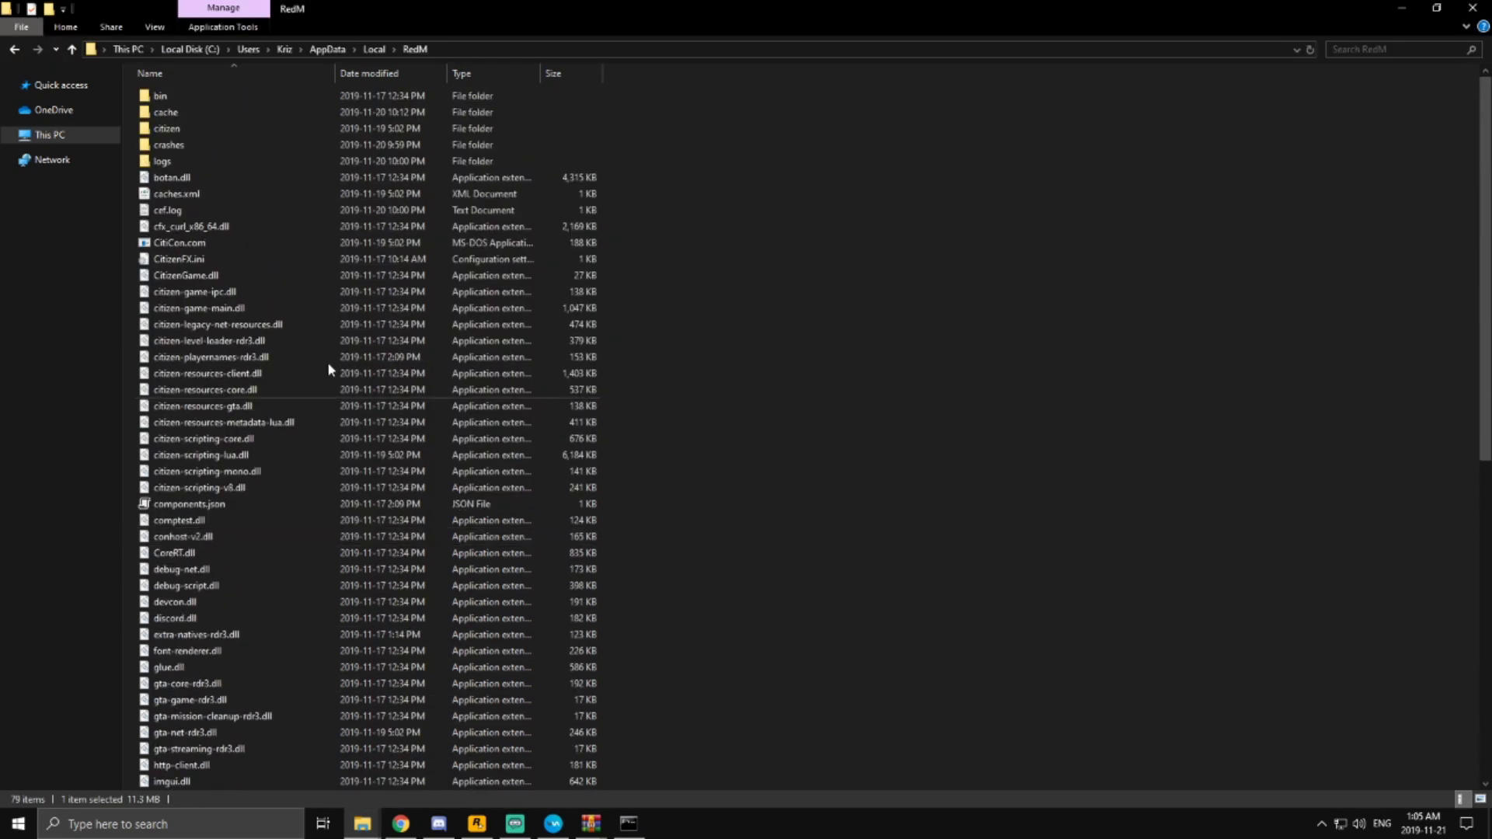
{"action": "double_click", "coordinate": [165, 112]}
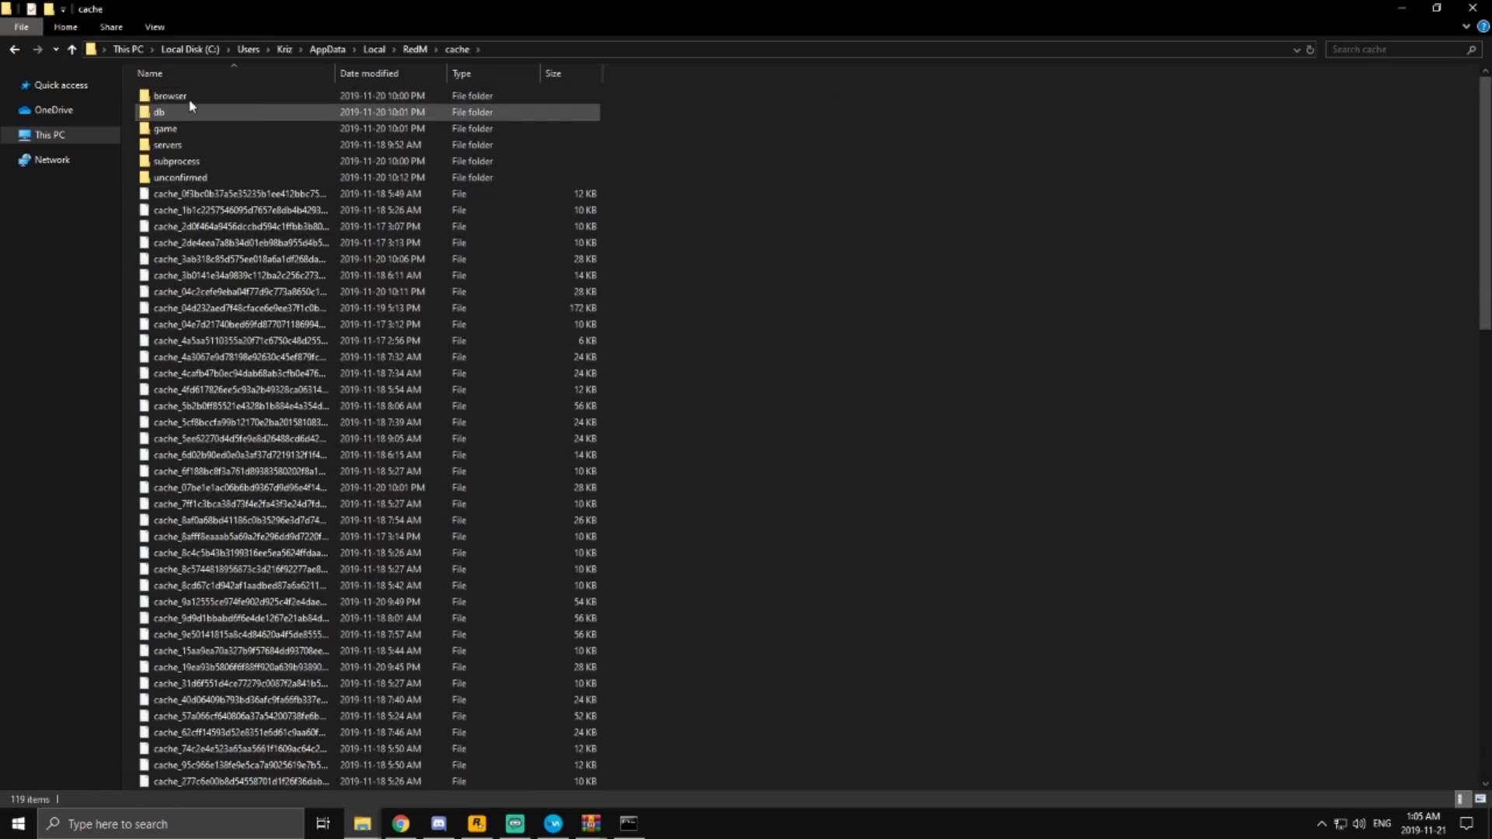
{"action": "key", "text": "BackSpace"}
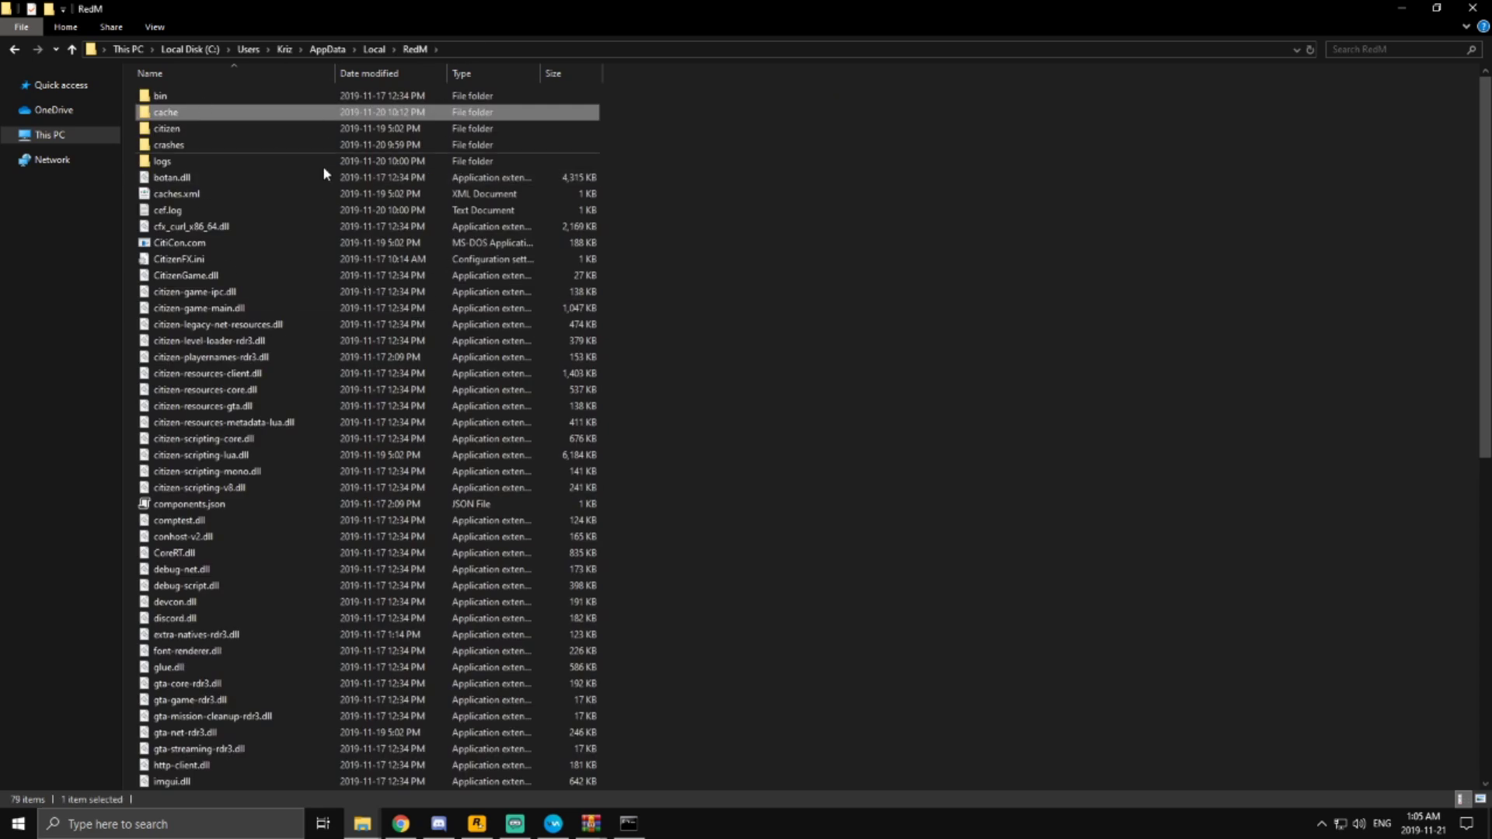
{"action": "double_click", "coordinate": [163, 114]}
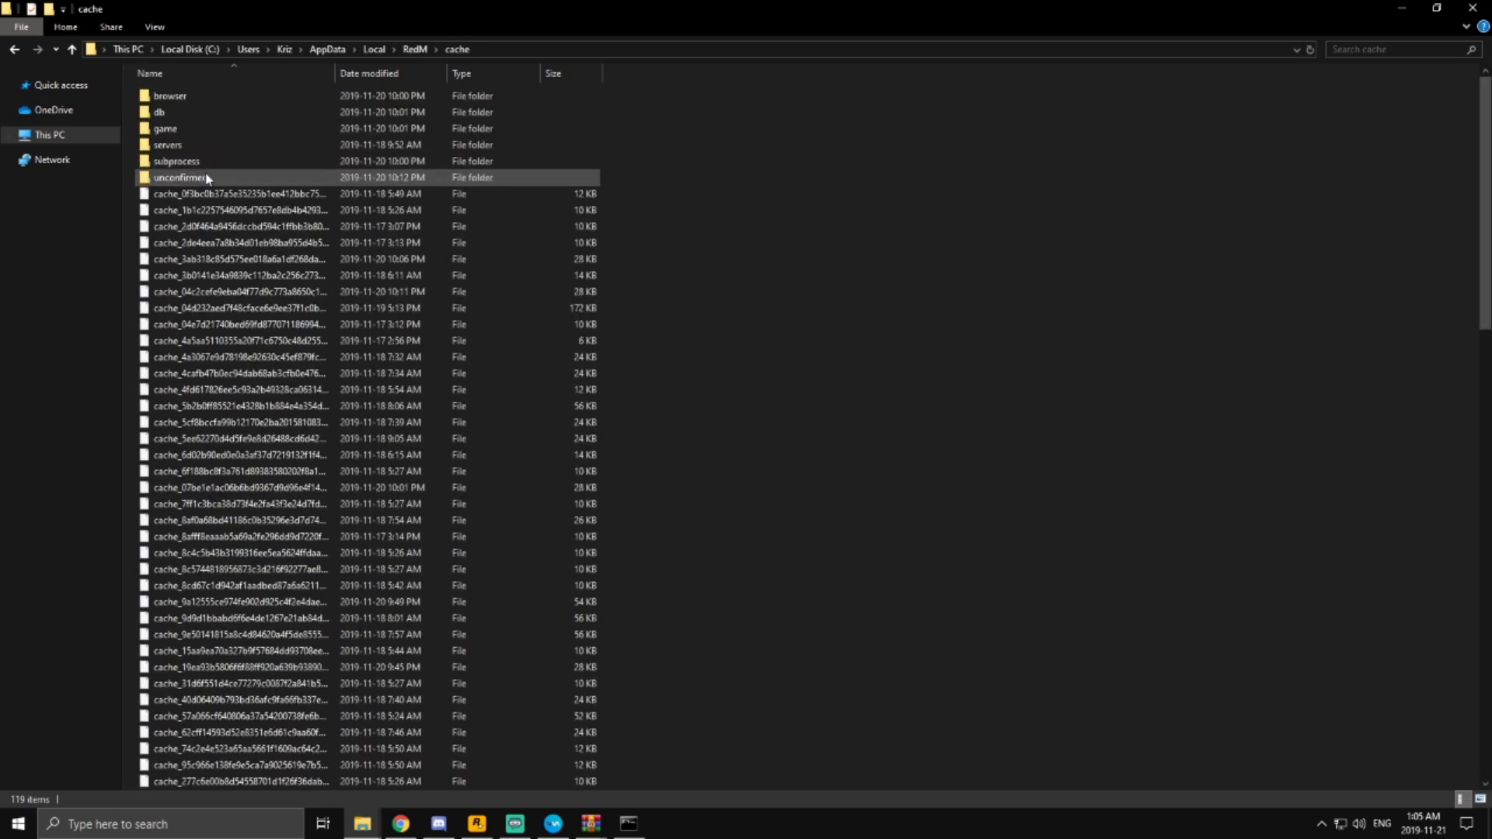
{"action": "double_click", "coordinate": [208, 134]}
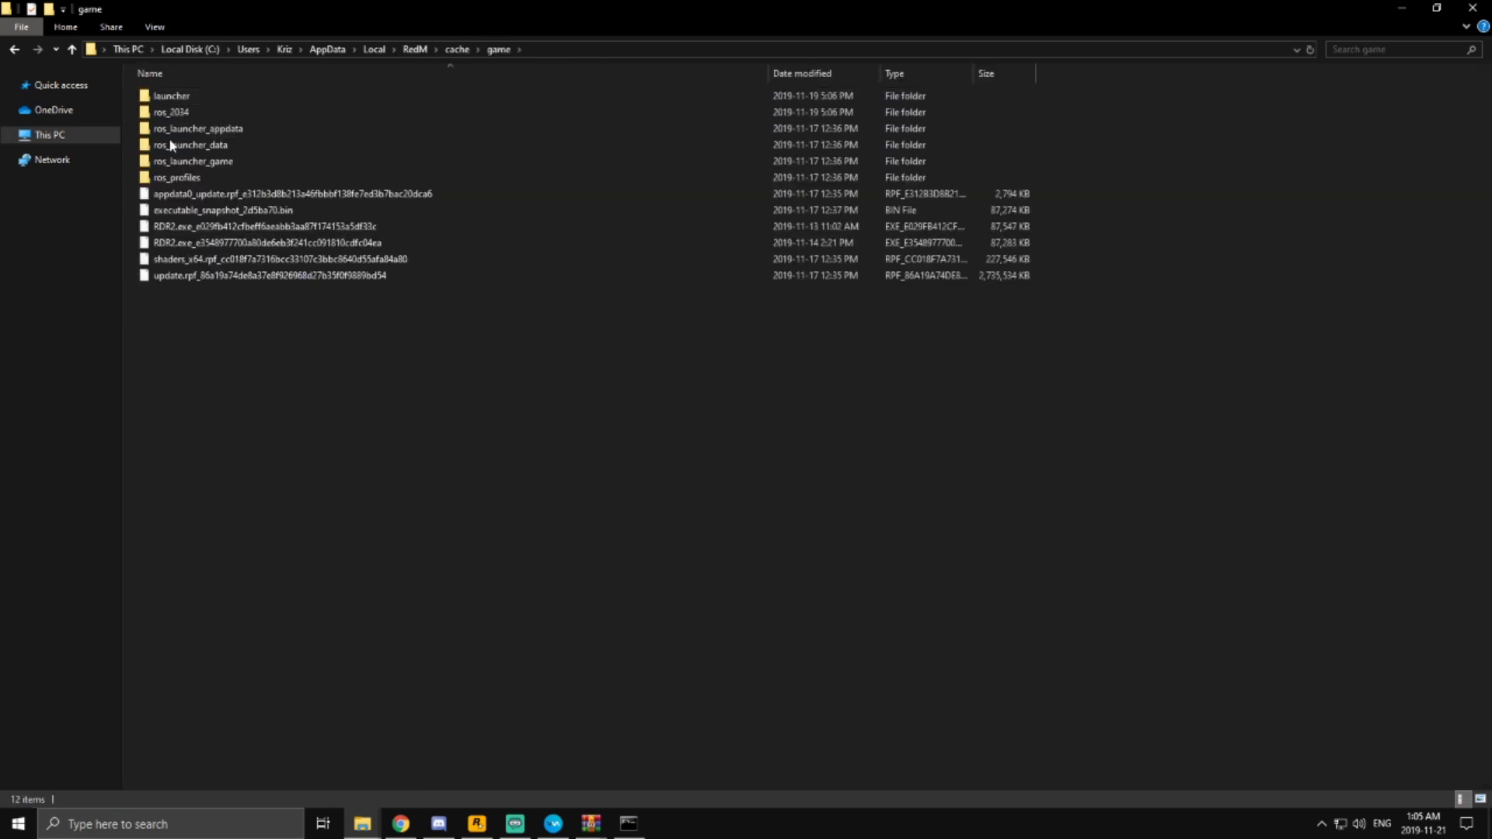
{"action": "double_click", "coordinate": [202, 96]}
{"action": "scroll", "coordinate": [577, 308], "scroll_direction": "down", "scroll_amount": 6}
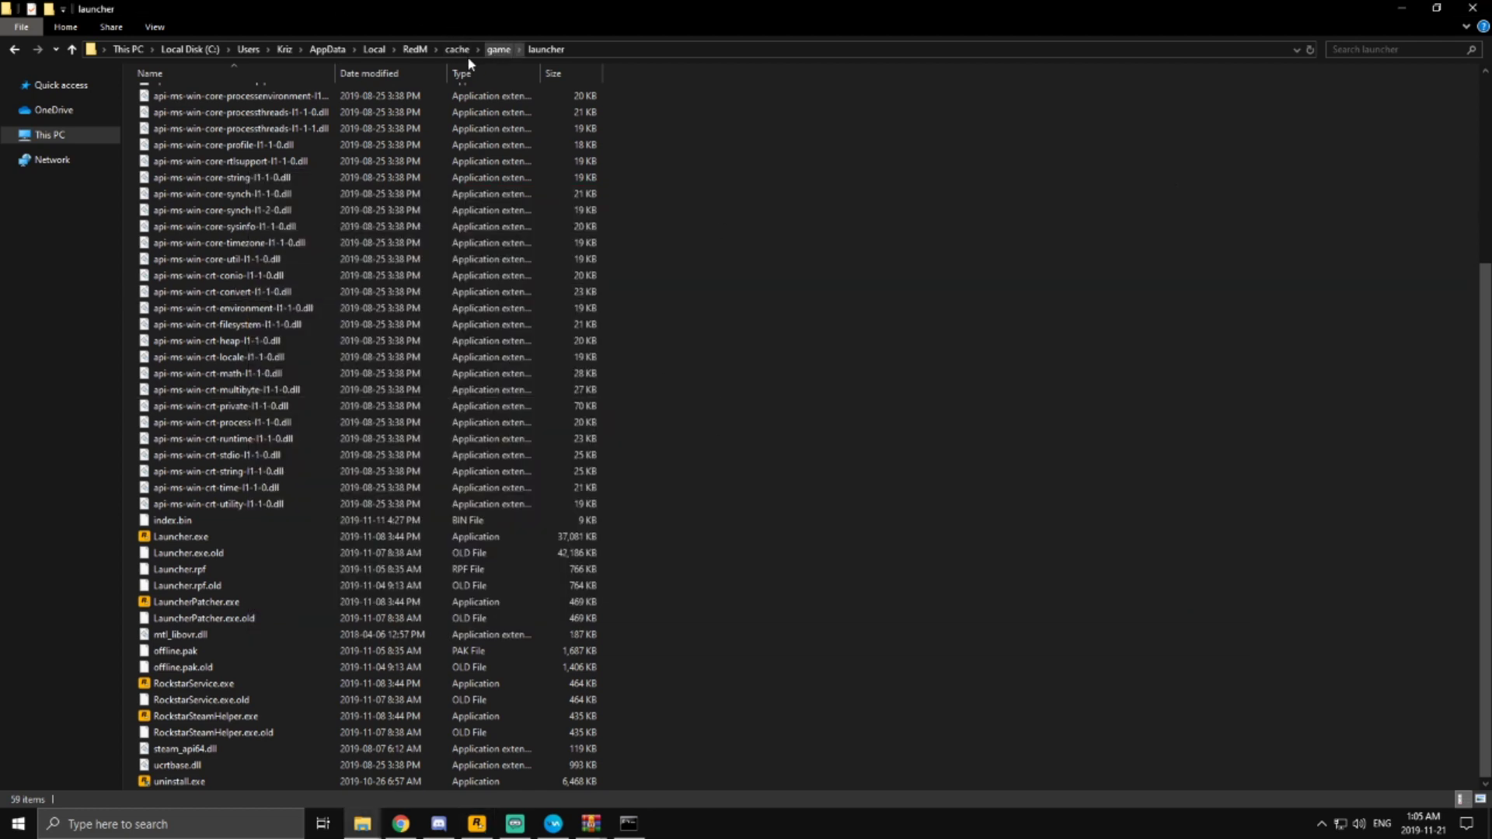
- Go back to the RedM application folder and launch RedM.exe
{"action": "left_click", "coordinate": [466, 53]}
{"action": "left_click", "coordinate": [422, 52]}
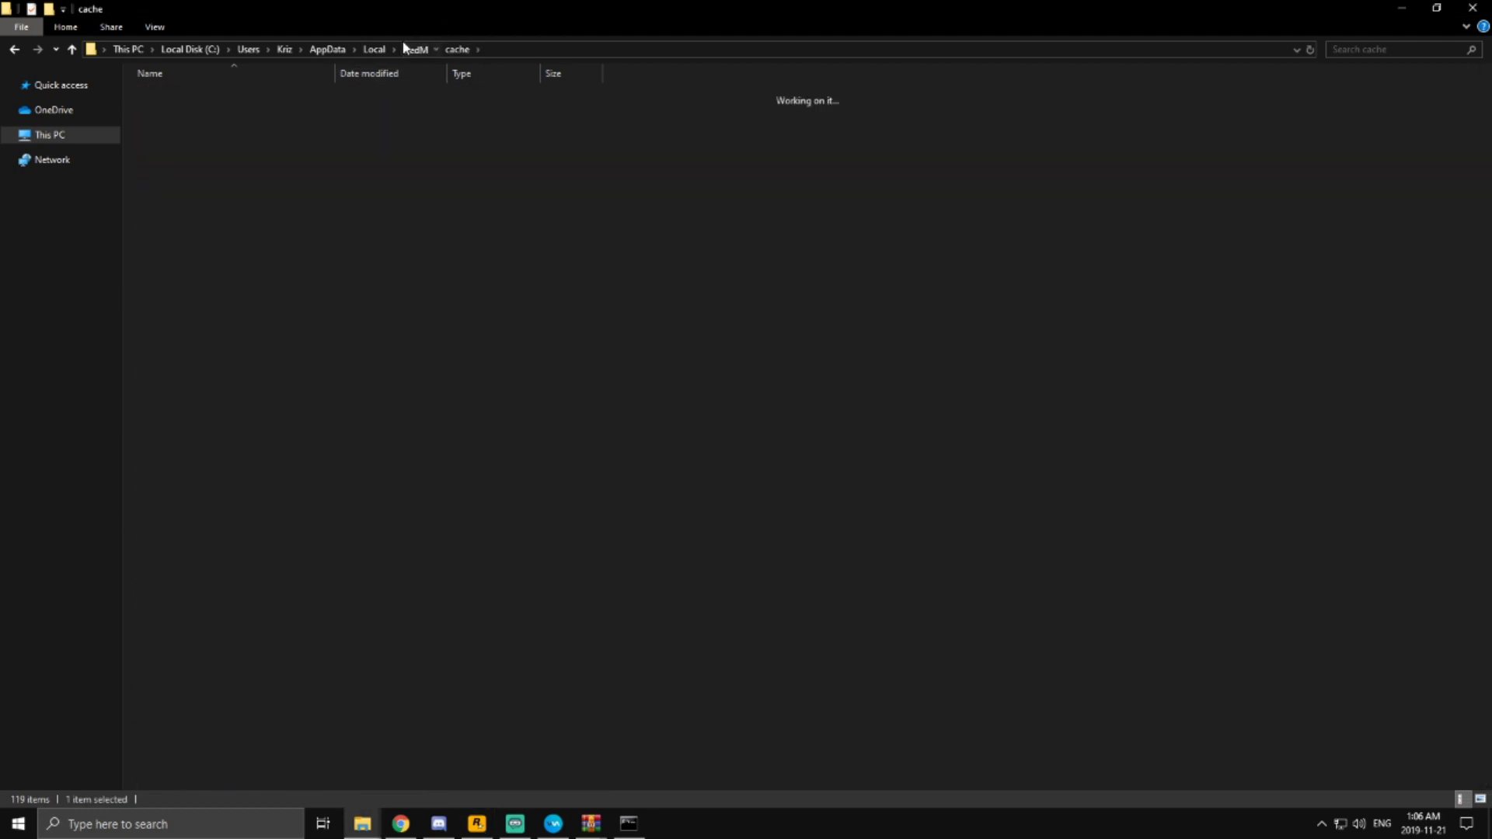
{"action": "scroll", "coordinate": [338, 378], "scroll_direction": "down", "scroll_amount": 12}
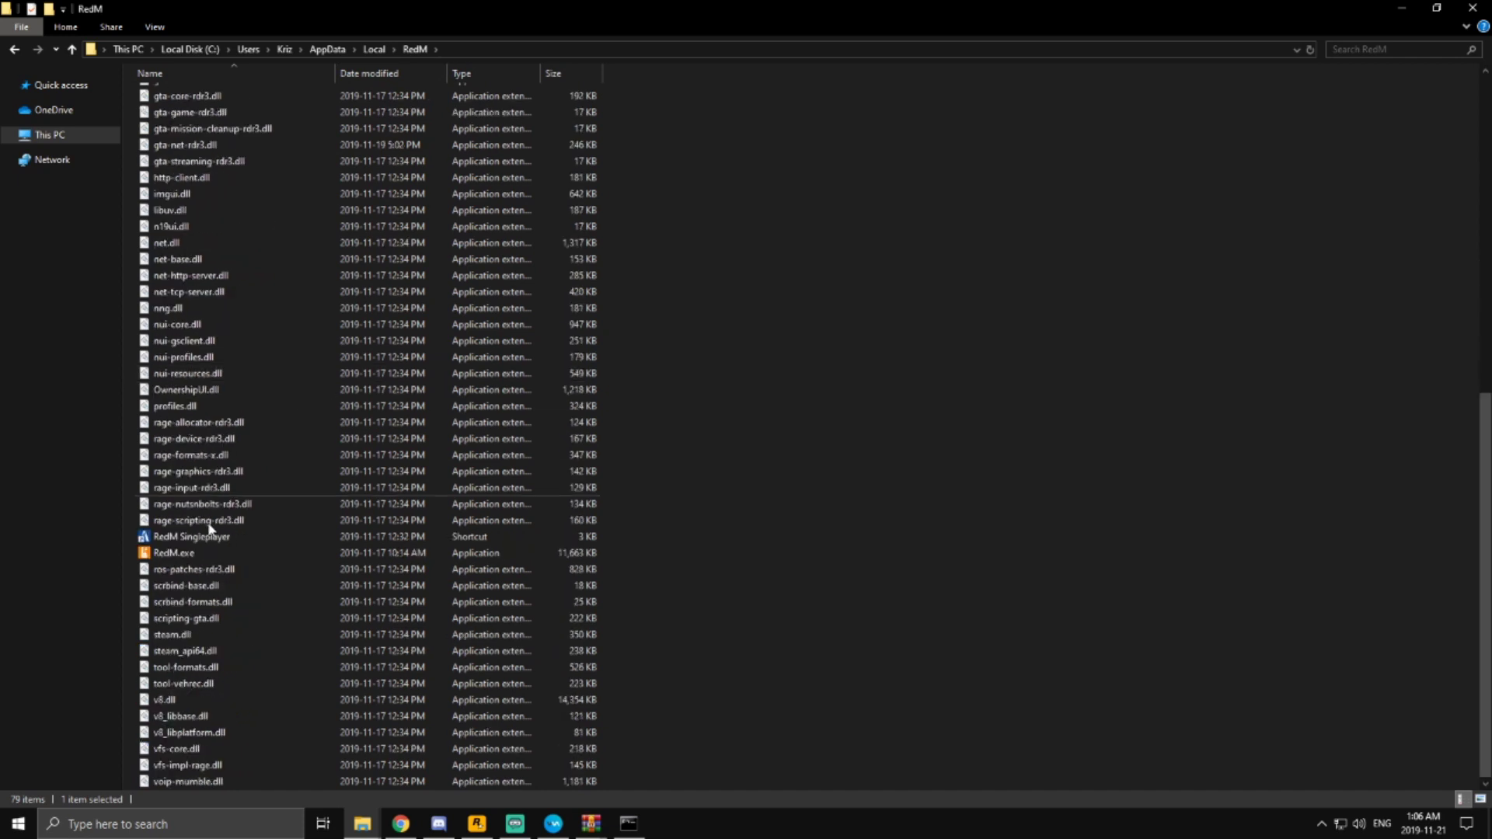
{"action": "double_click", "coordinate": [187, 553]}
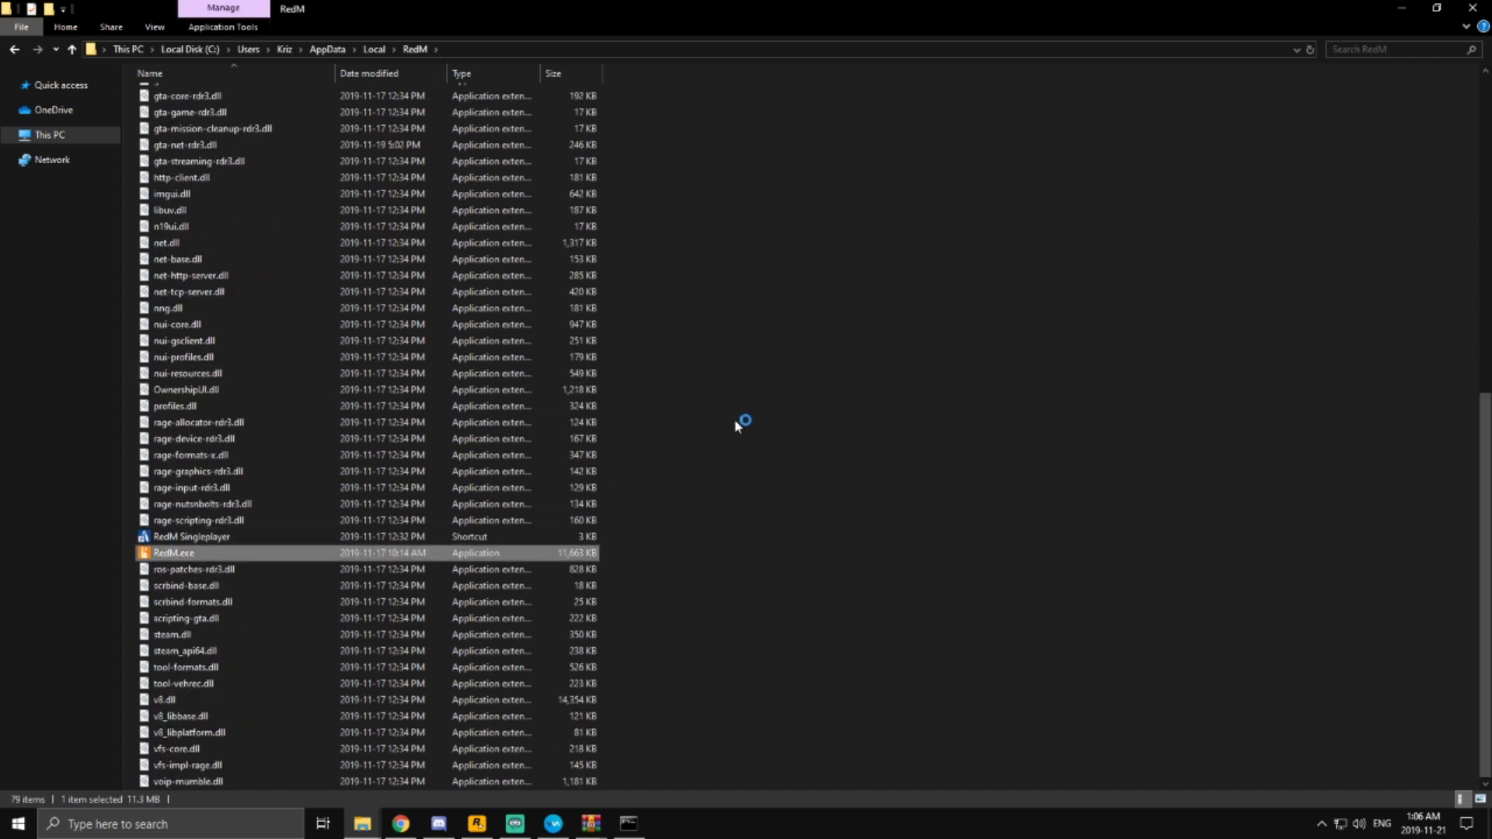